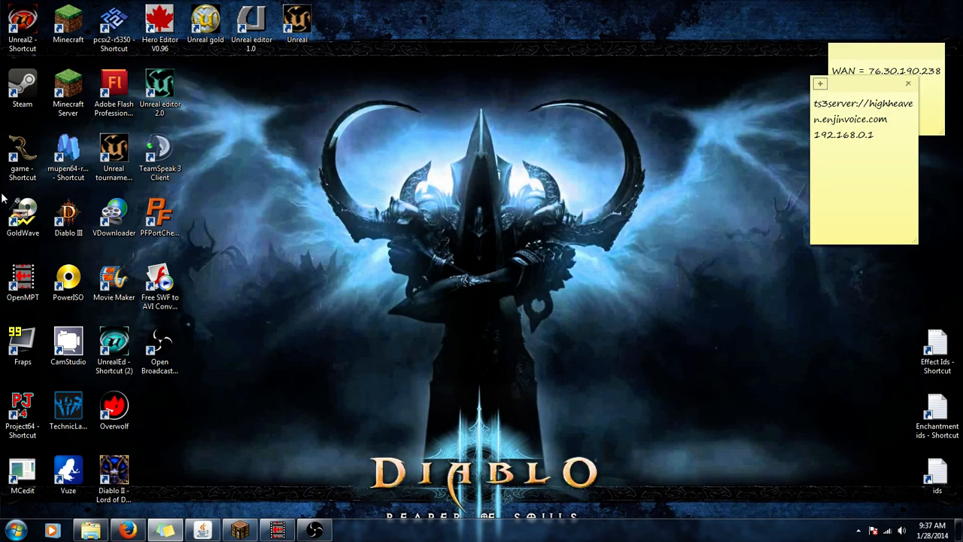
# - Launch GoldWave in a maximized window, then open the recent file B_Flanger spread.wav and listen to it
pyautogui.doubleClick(37, 231)
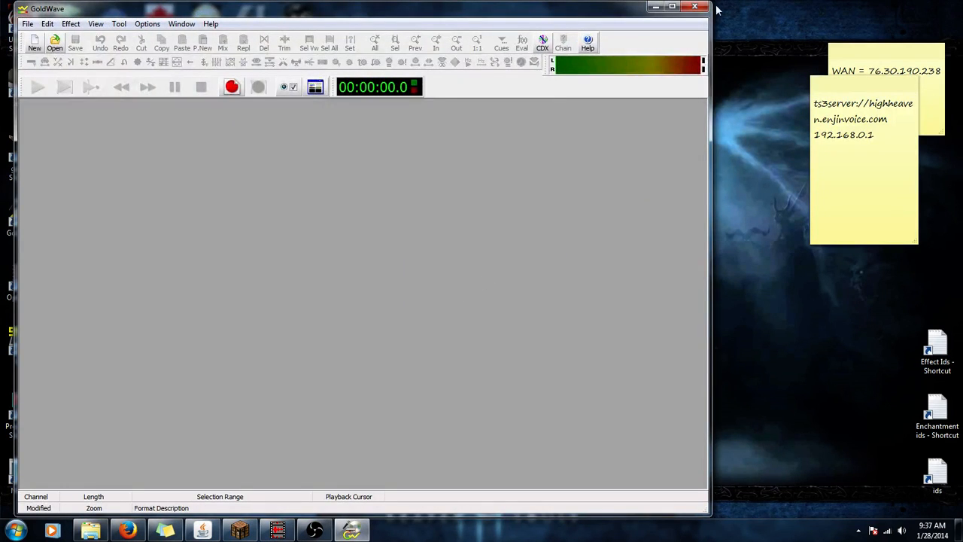
pyautogui.click(672, 7)
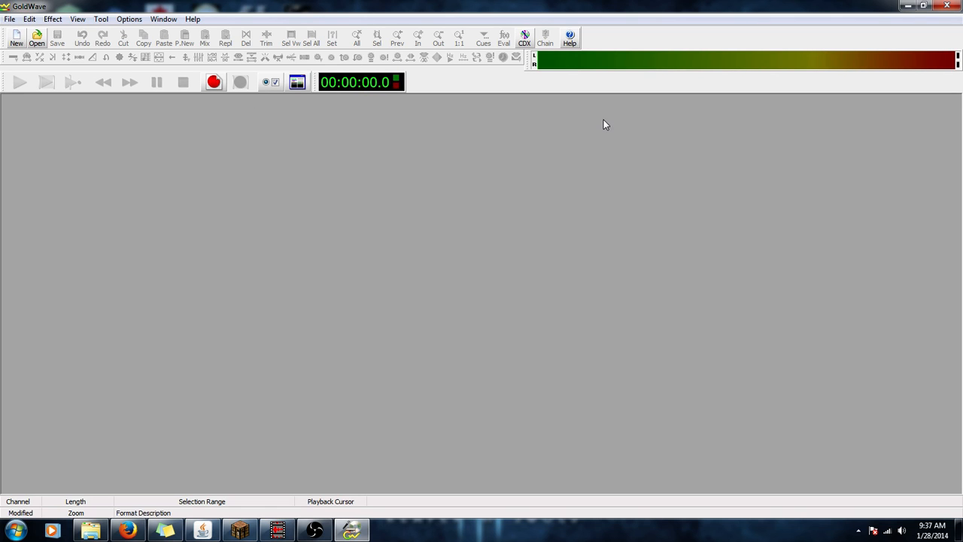
pyautogui.click(13, 20)
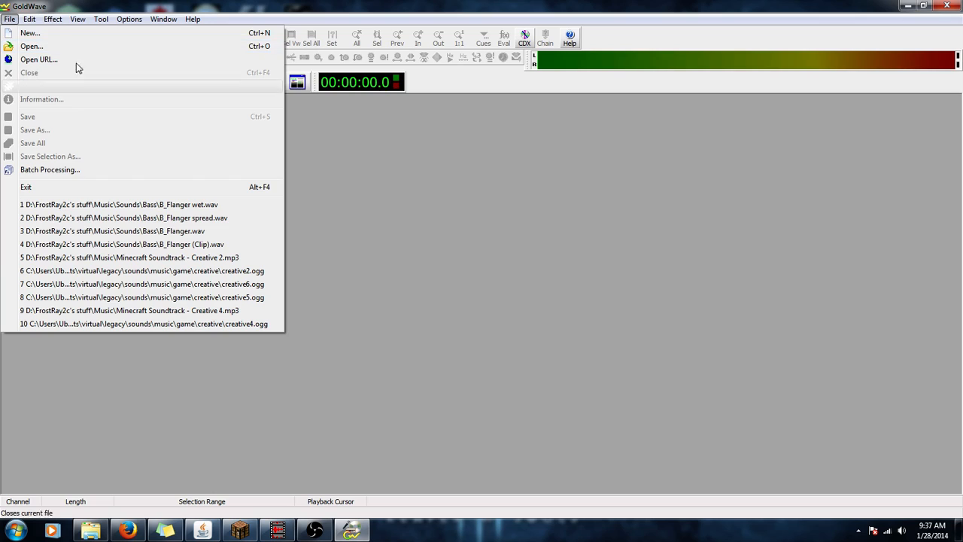
pyautogui.click(180, 223)
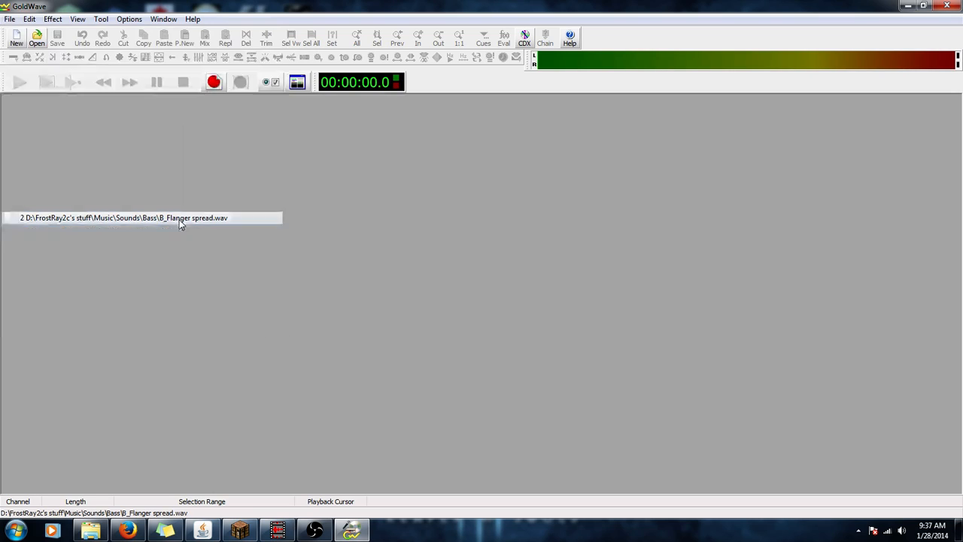
pyautogui.press('space')
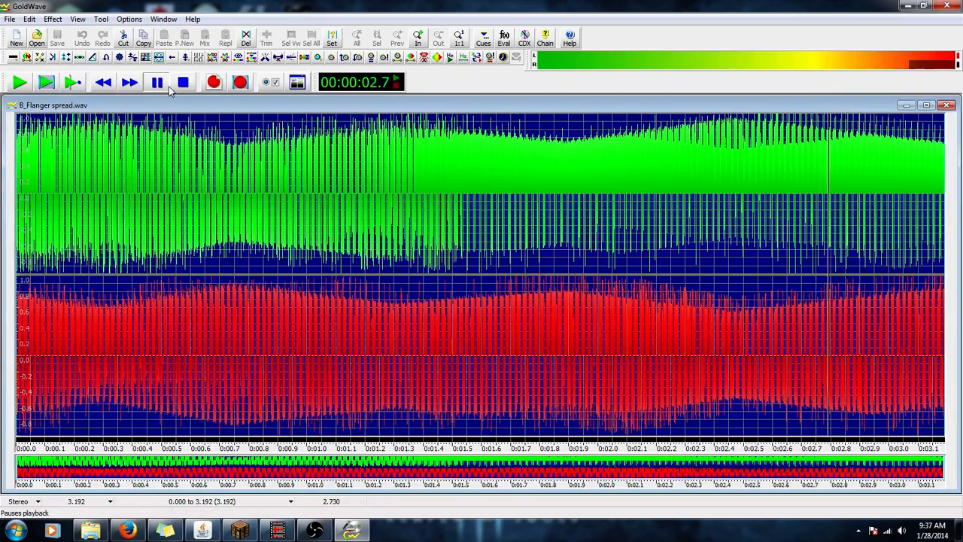
pyautogui.click(168, 87)
# - Try raising the clip's pitch to a scale of 200%, listen to the result and undo the pitch change
pyautogui.click(53, 18)
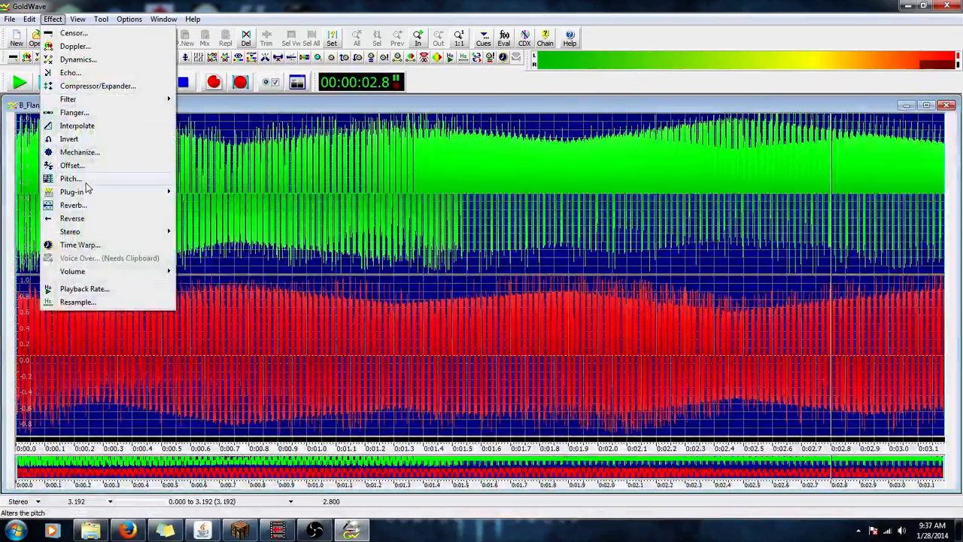
pyautogui.click(75, 178)
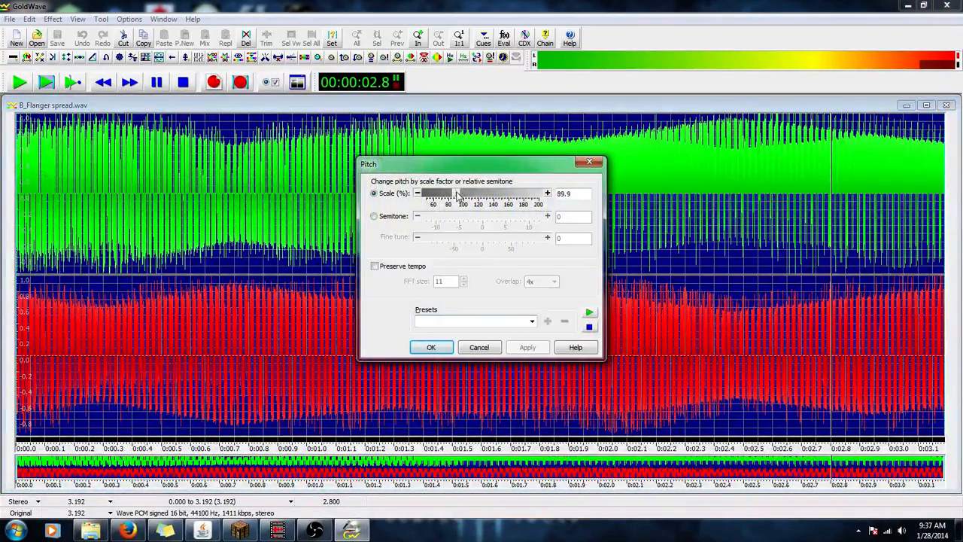
pyautogui.moveTo(458, 194); pyautogui.dragTo(586, 191)
pyautogui.click(427, 345)
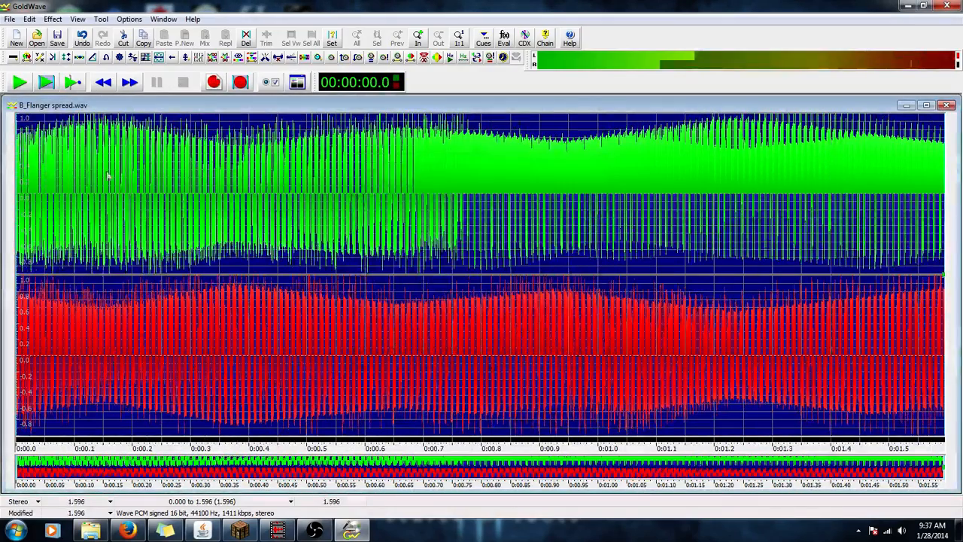
pyautogui.click(19, 82)
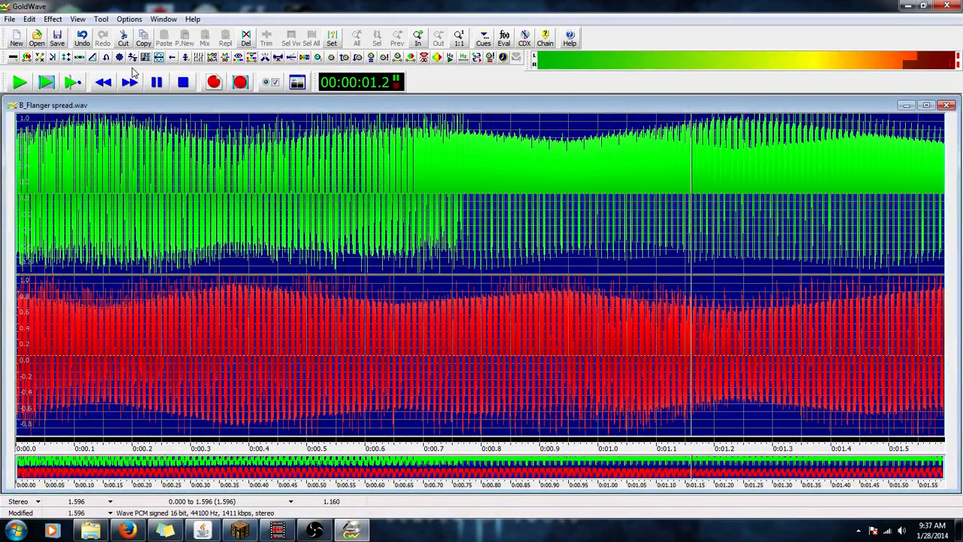
pyautogui.click(83, 38)
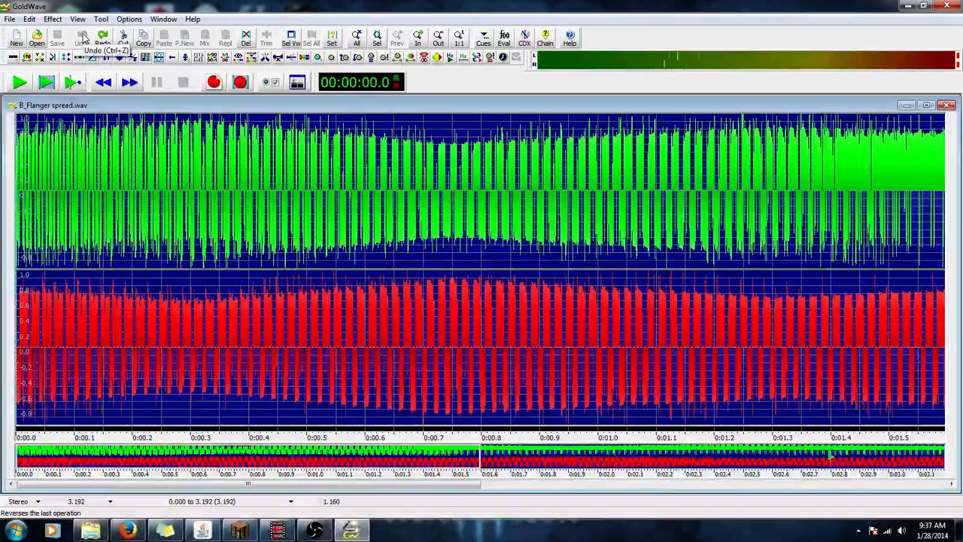
# - Listen to the original clip again and view the editor of the GWVST plug-in myfx afm without applying it
pyautogui.click(18, 82)
pyautogui.click(153, 86)
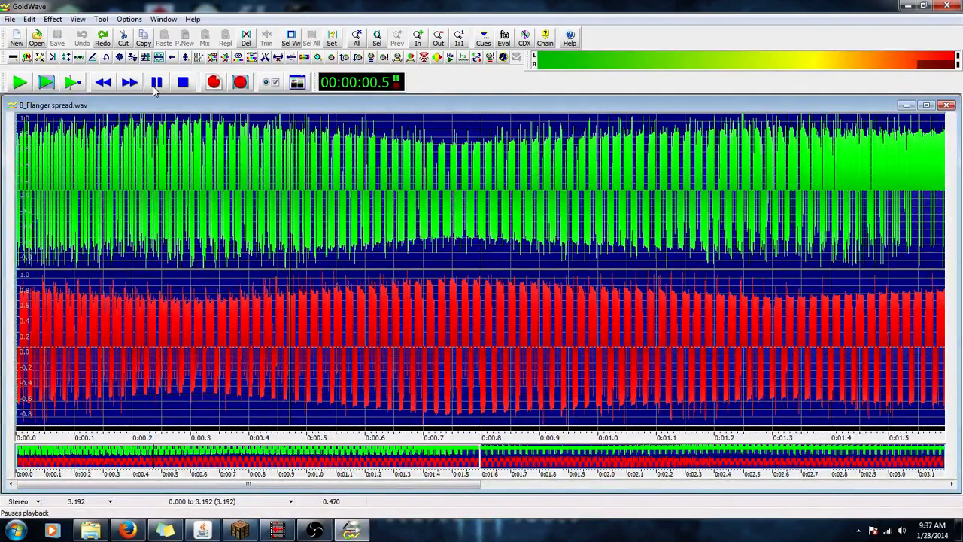
pyautogui.click(45, 22)
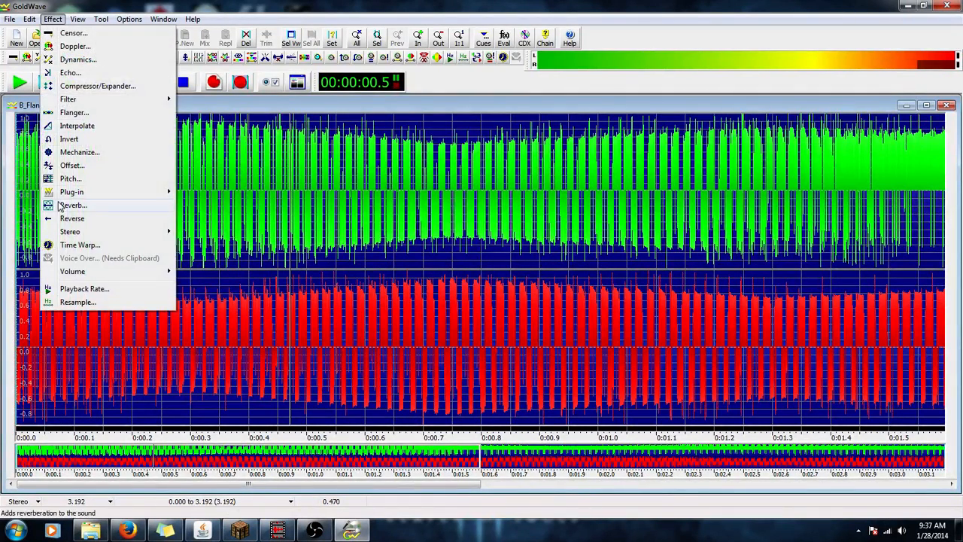
pyautogui.moveTo(70, 196)
pyautogui.moveTo(207, 194)
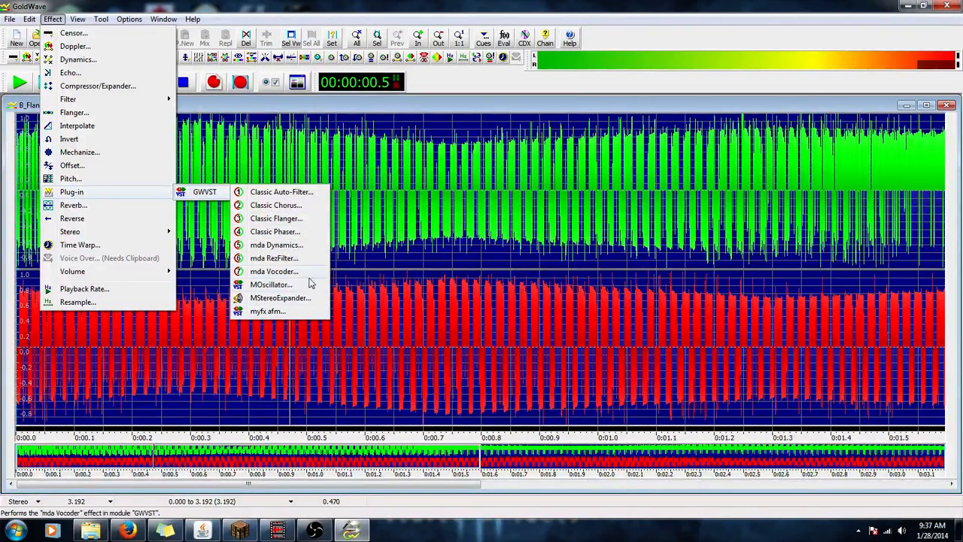
pyautogui.click(268, 312)
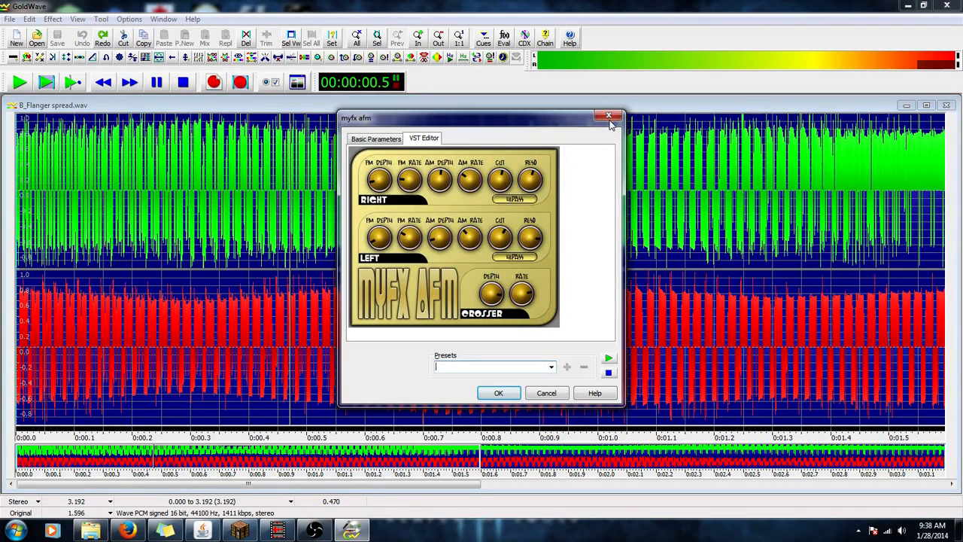
pyautogui.click(610, 117)
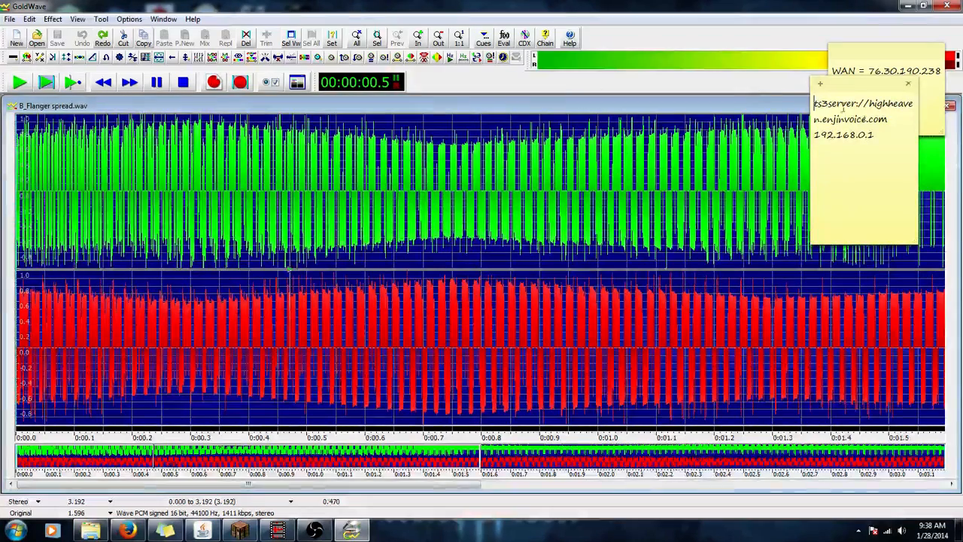
# - Close B_Flanger spread.wav and create a new stereo sound with a 44100 Hz sampling rate and a length of 5.0 seconds
pyautogui.click(787, 17)
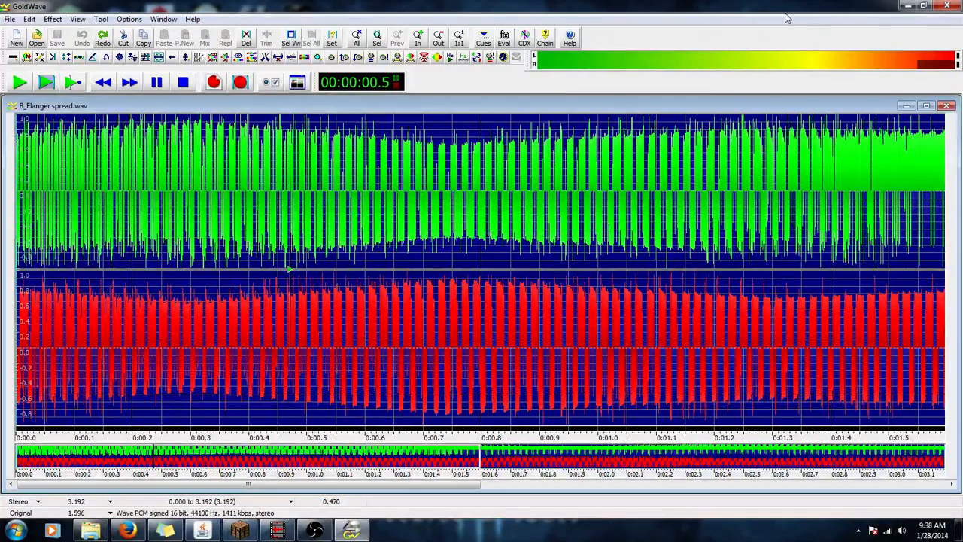
pyautogui.click(949, 107)
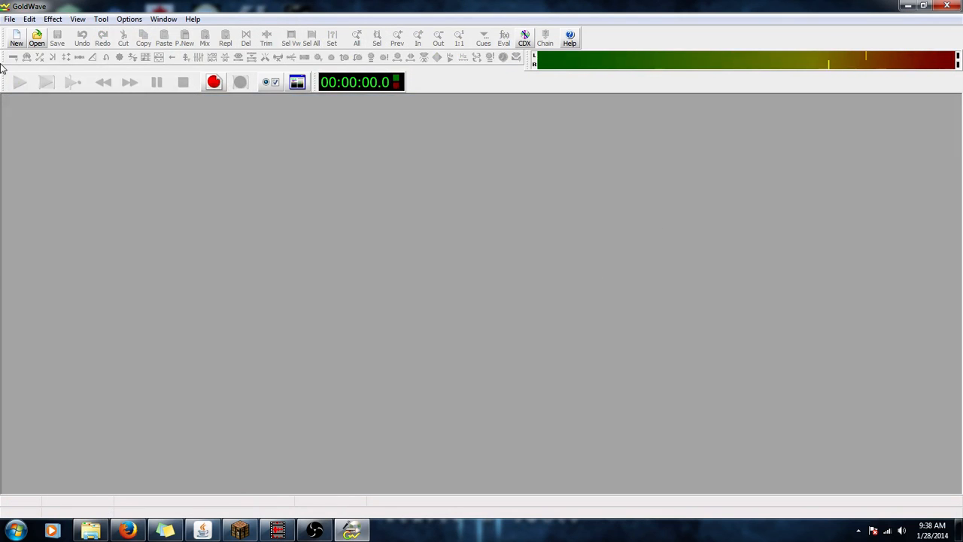
pyautogui.click(8, 19)
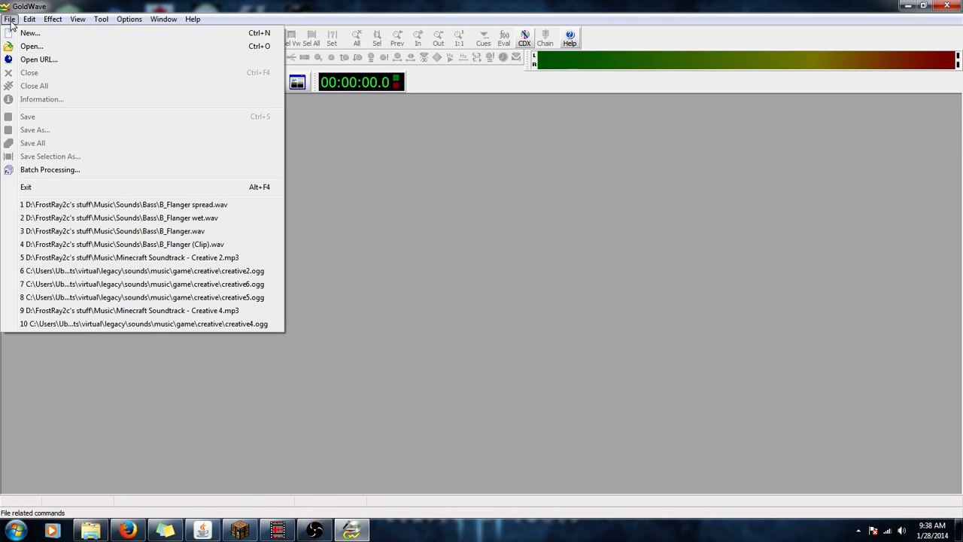
pyautogui.click(17, 34)
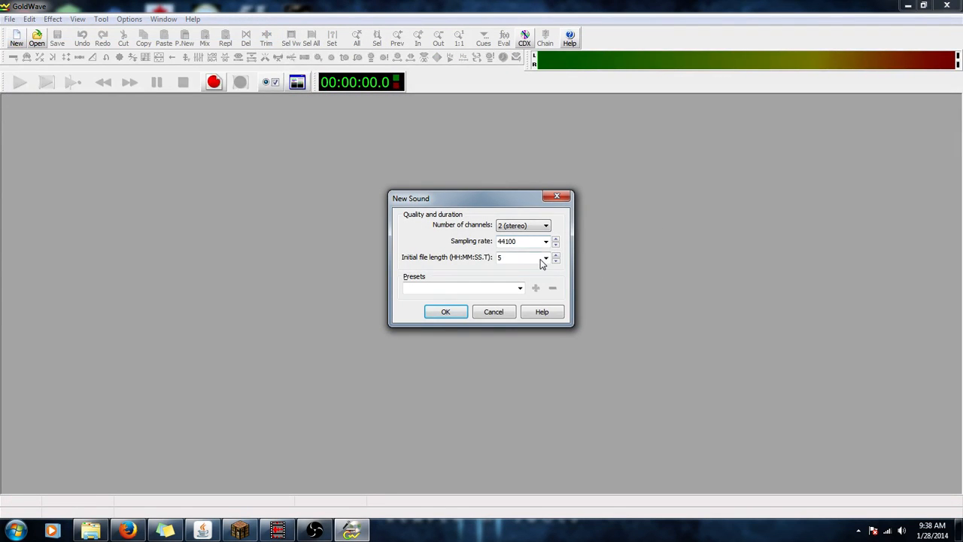
pyautogui.click(546, 257)
pyautogui.click(546, 257)
pyautogui.click(555, 246)
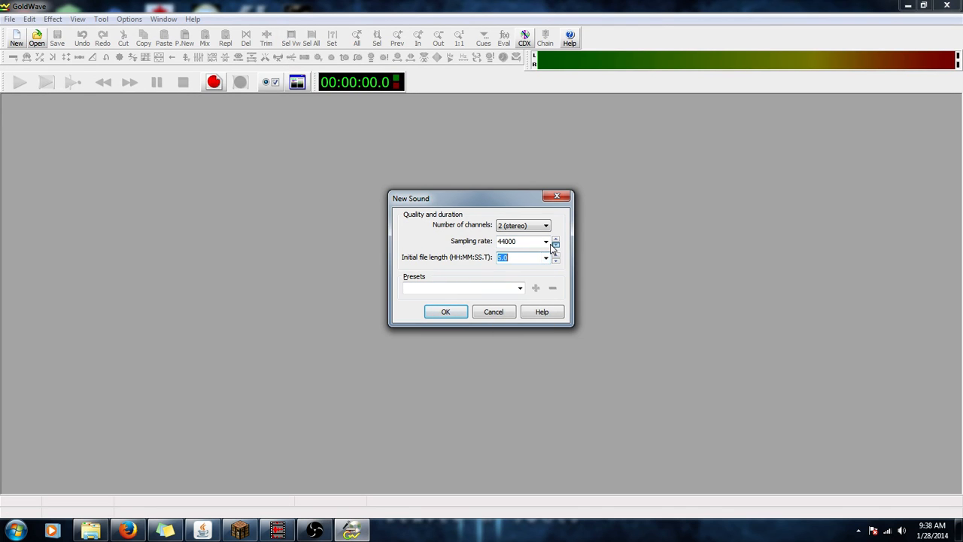
pyautogui.click(556, 239)
pyautogui.click(547, 241)
pyautogui.click(546, 241)
pyautogui.click(546, 241)
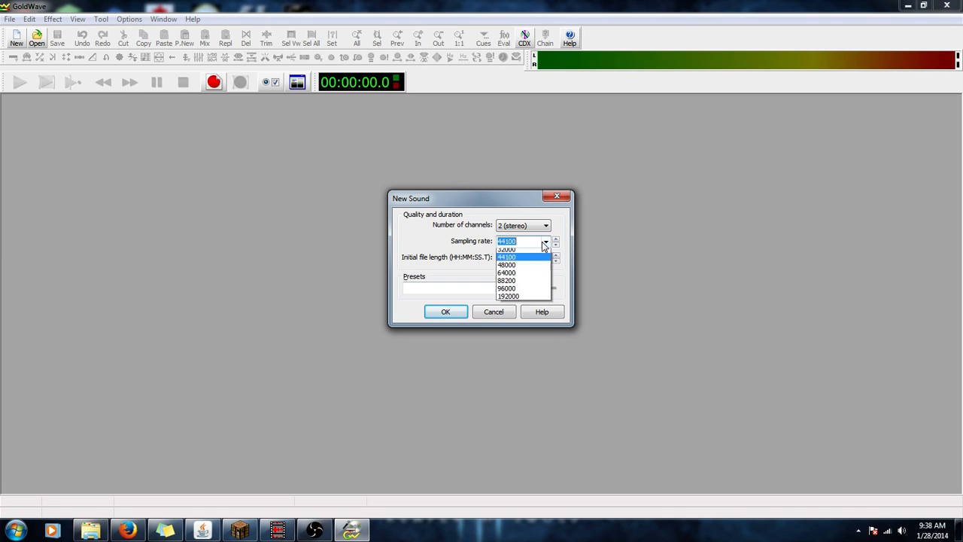
pyautogui.click(479, 271)
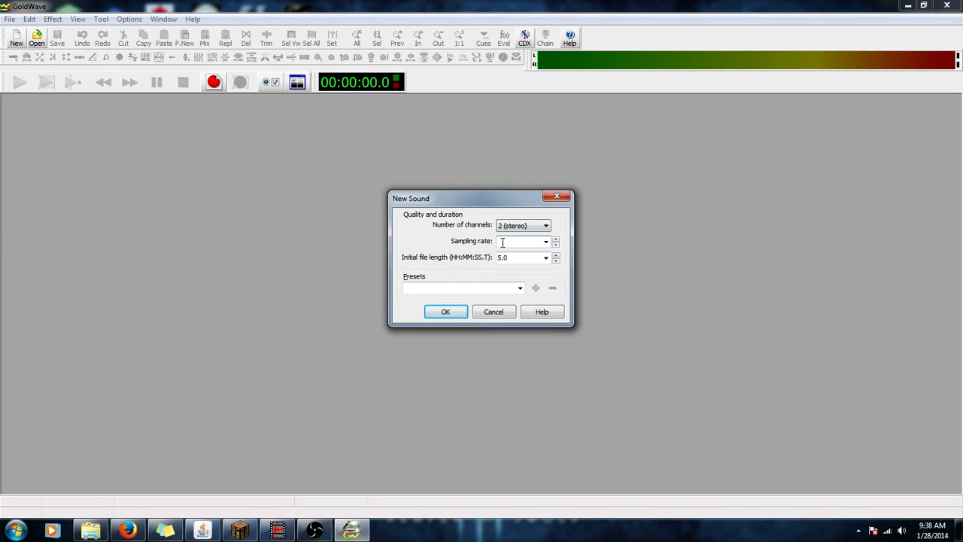
pyautogui.click(445, 311)
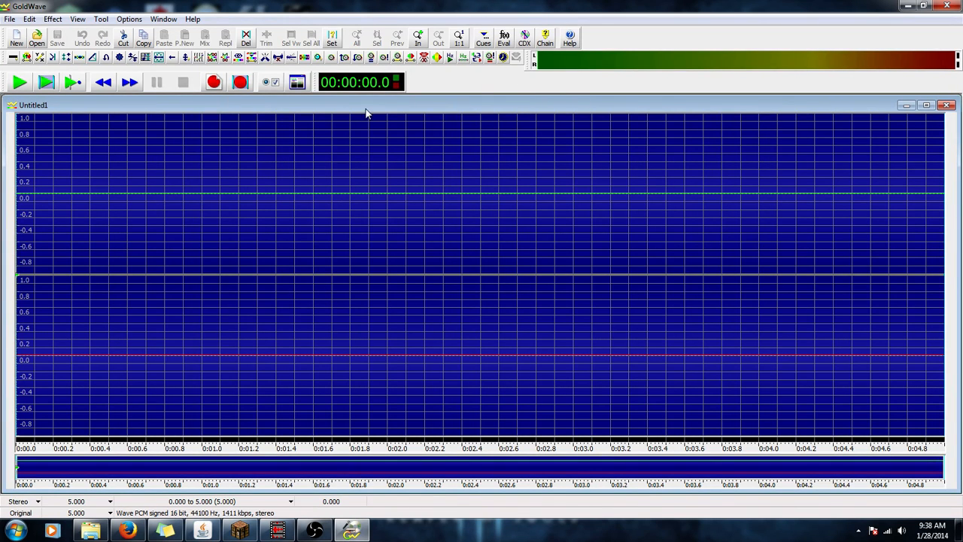
# - Open the Expression Evaluator for the new sound and try the Sine, Square and Triangle presets from the Waves group
pyautogui.click(506, 38)
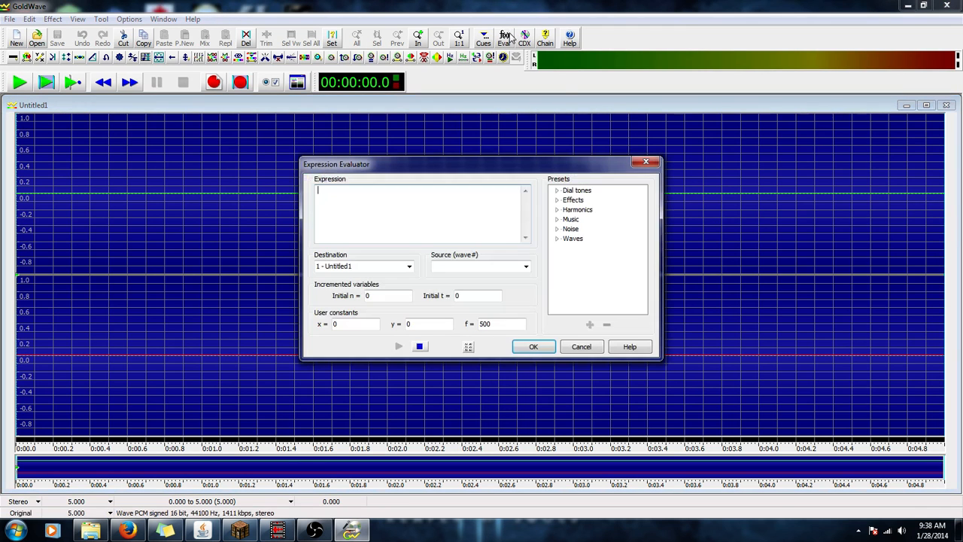
pyautogui.click(558, 238)
pyautogui.moveTo(640, 235); pyautogui.dragTo(644, 265)
pyautogui.click(607, 251)
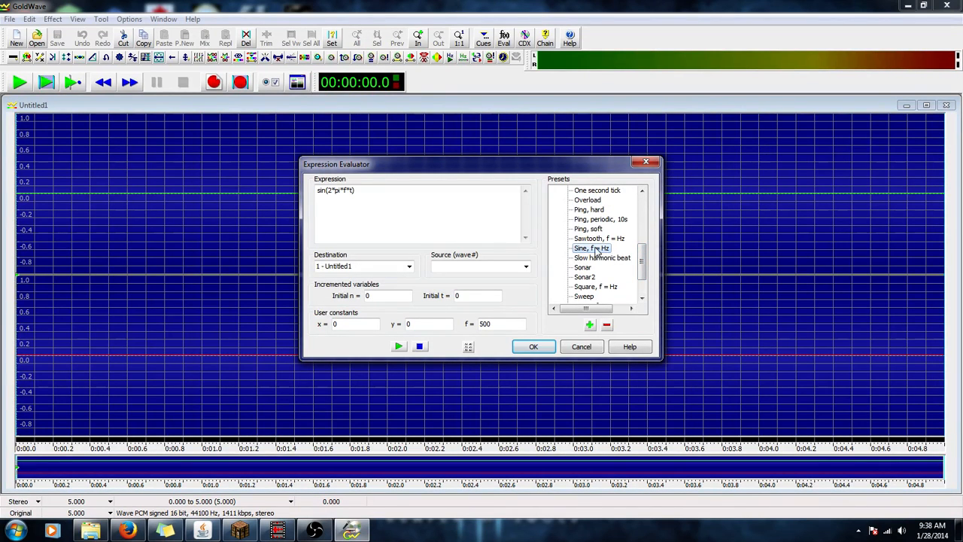
pyautogui.scroll(-1, 641, 263)
pyautogui.click(602, 258)
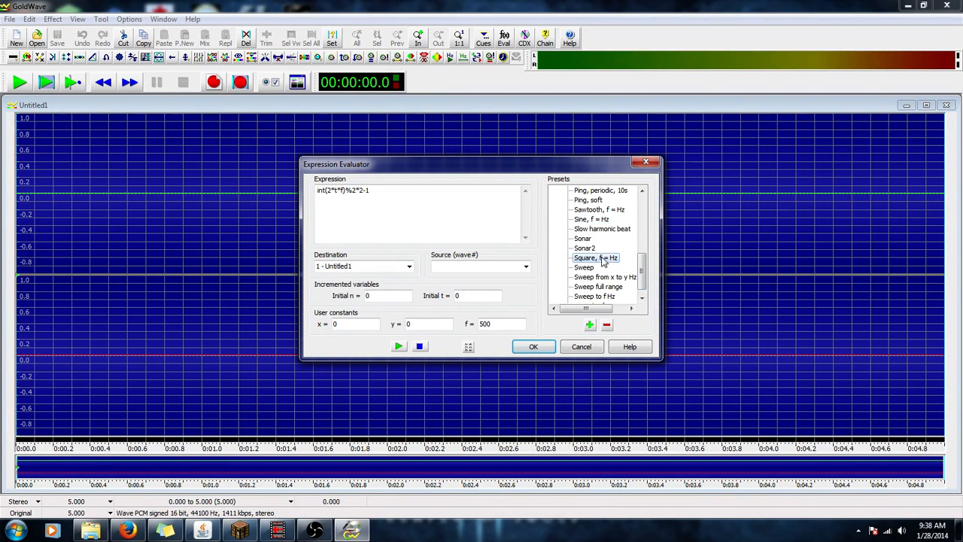
pyautogui.scroll(-1, 642, 271)
pyautogui.click(606, 295)
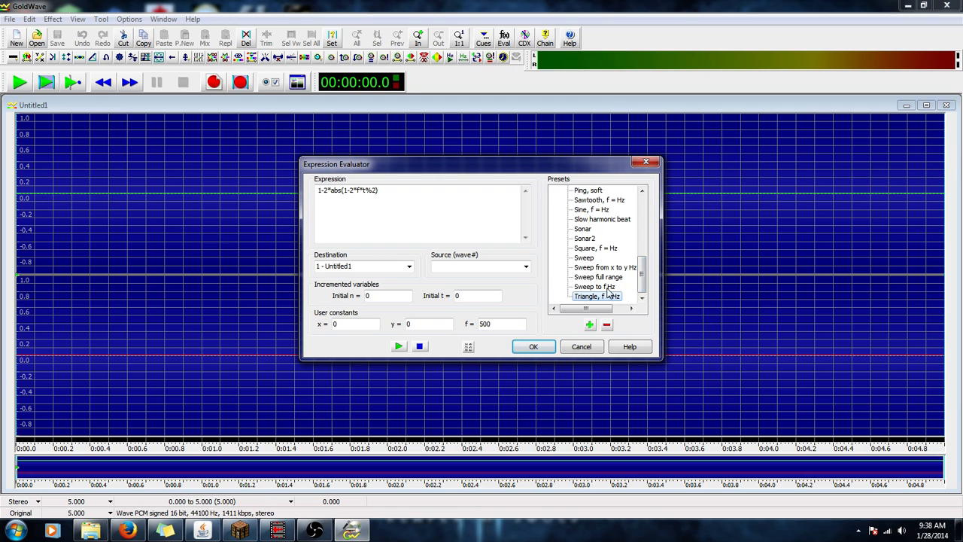
# - Load the "Sawtooth, f = Hz" wave preset as the expression
pyautogui.scroll(3, 643, 263)
pyautogui.click(603, 230)
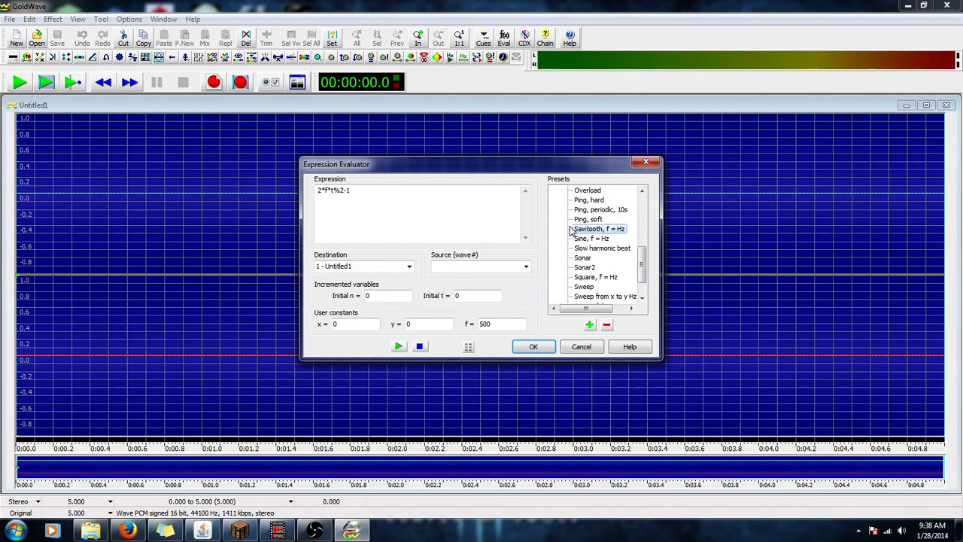
pyautogui.scroll(-3, 642, 264)
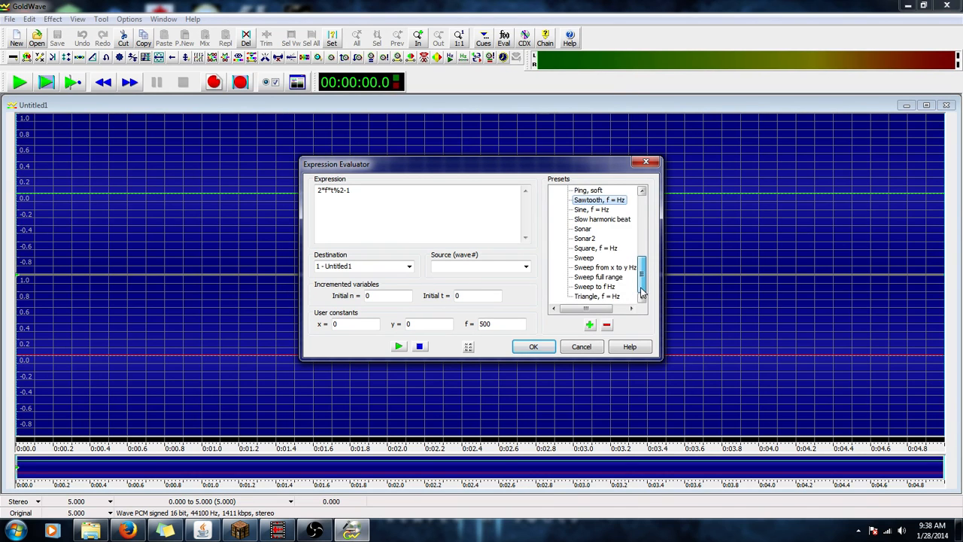
pyautogui.scroll(3, 642, 264)
pyautogui.scroll(-3, 595, 231)
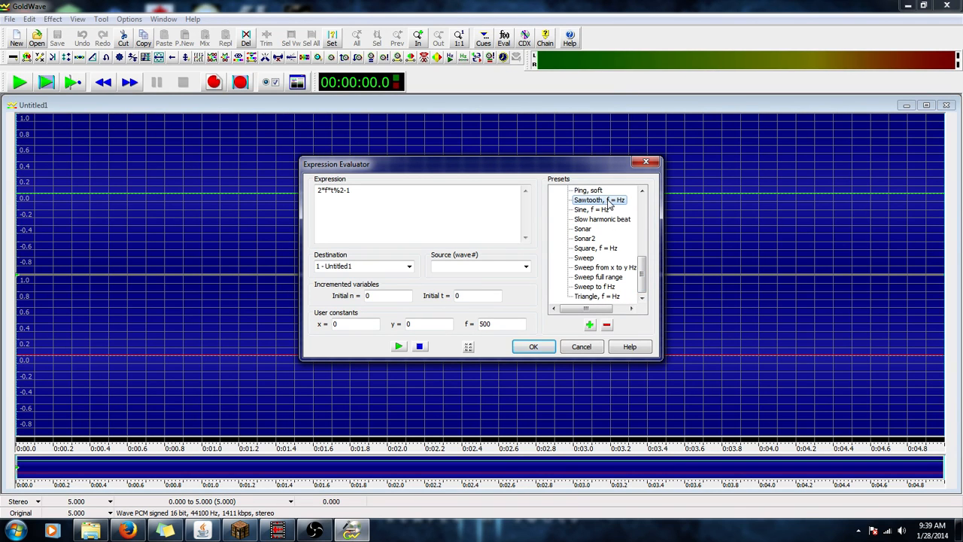
# - Preview the sawtooth wave with the frequency constant f set to 200 and to 50
pyautogui.moveTo(509, 322); pyautogui.dragTo(474, 331)
pyautogui.write('200')
pyautogui.click(399, 346)
pyautogui.write('5')
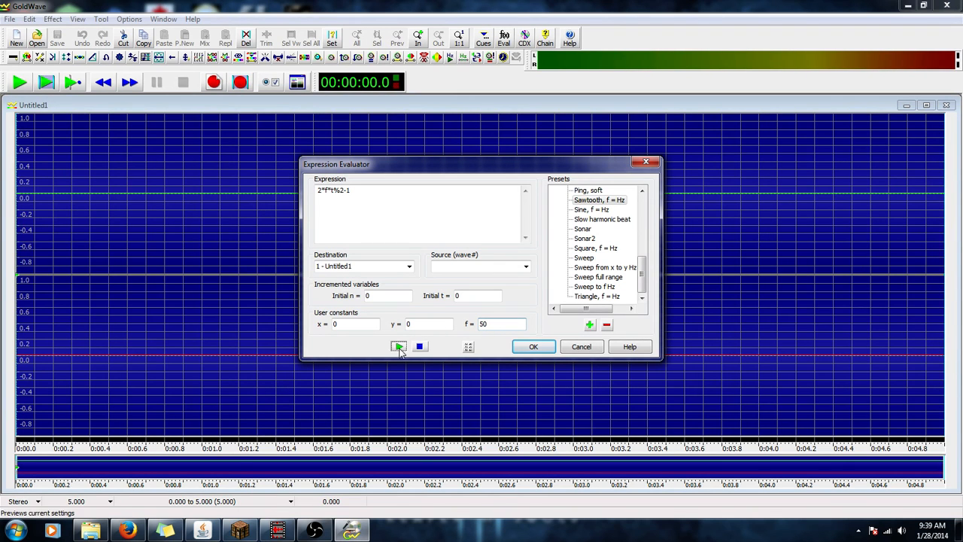
pyautogui.click(399, 346)
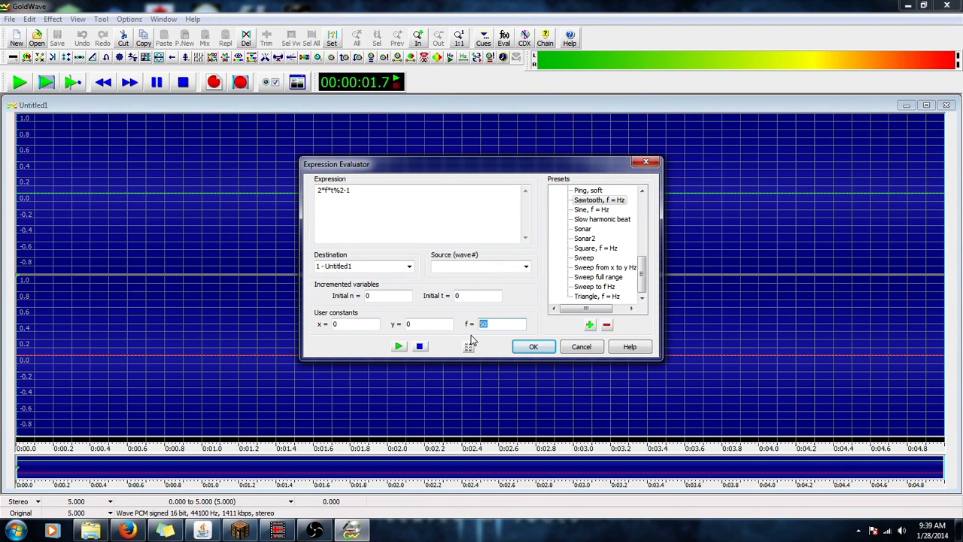
# - Preview the sawtooth wave with f at 40 and 20, and set the frequency constant f to 100
pyautogui.write('40')
pyautogui.click(399, 346)
pyautogui.write('20')
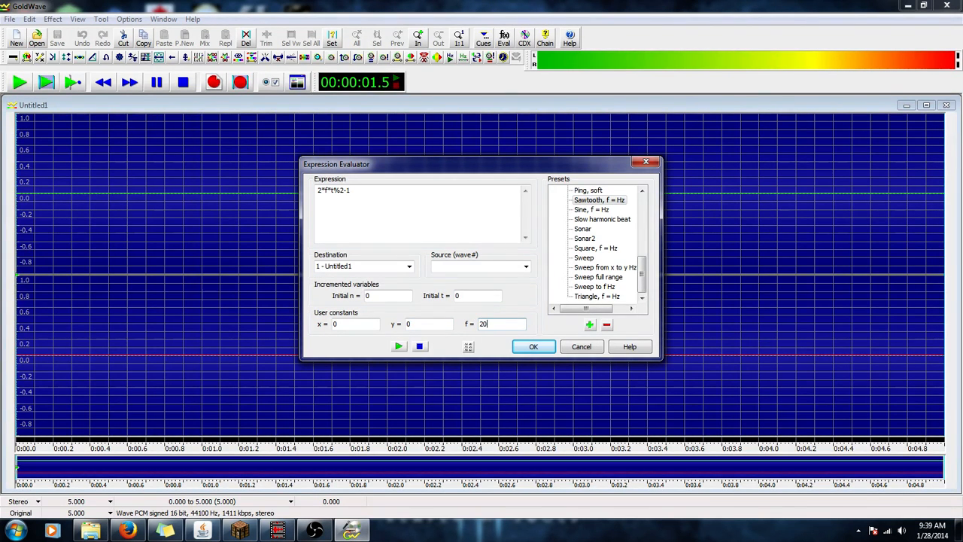
pyautogui.click(399, 346)
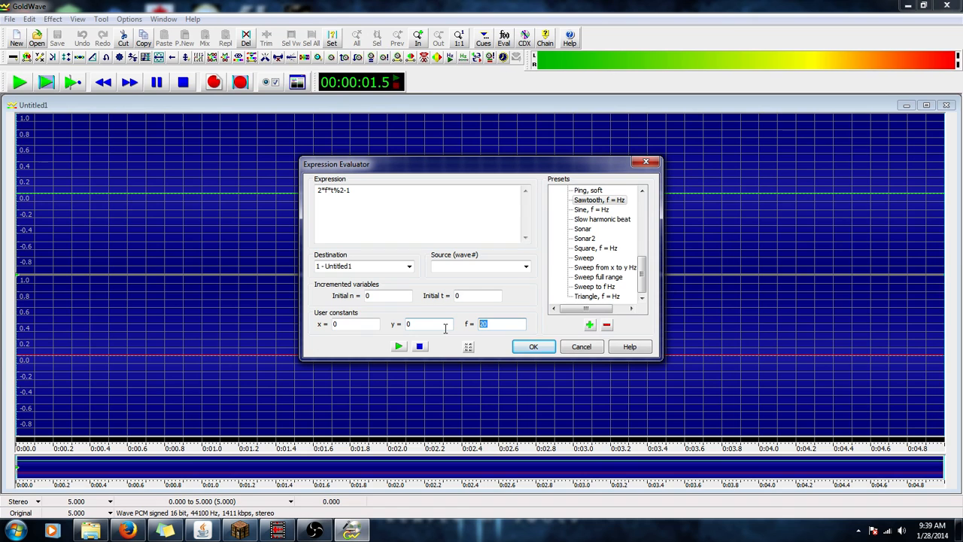
pyautogui.click(399, 346)
pyautogui.write('100')
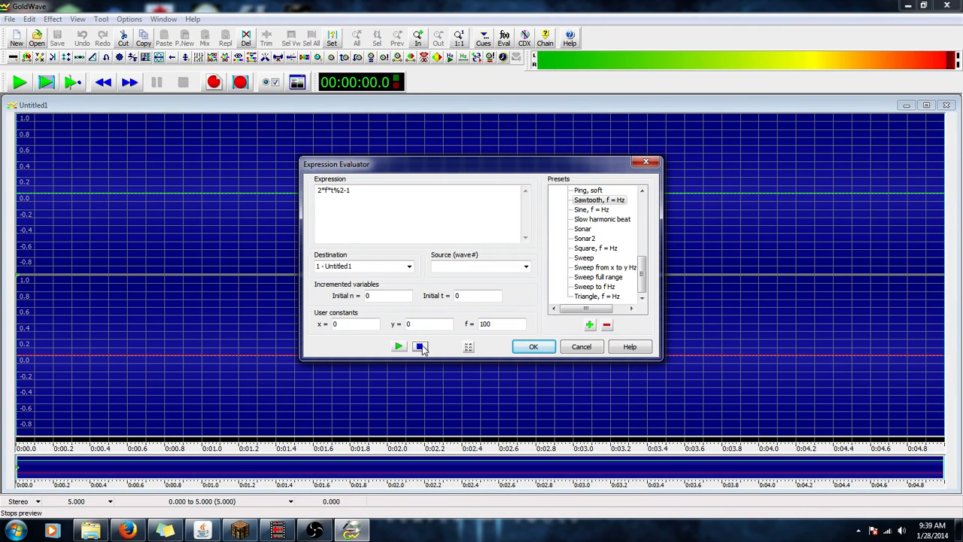
# - Generate the 100 Hz sawtooth wave from the expression and select the entire sound
pyautogui.click(535, 348)
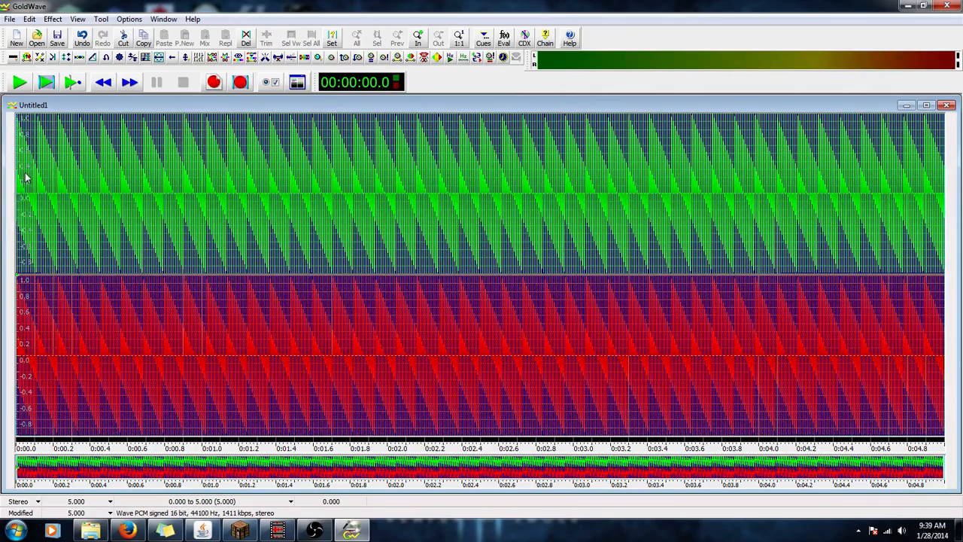
pyautogui.moveTo(18, 163)
pyautogui.mouseDown()
pyautogui.moveTo(21, 155)
pyautogui.moveTo(960, 150)
pyautogui.mouseUp()
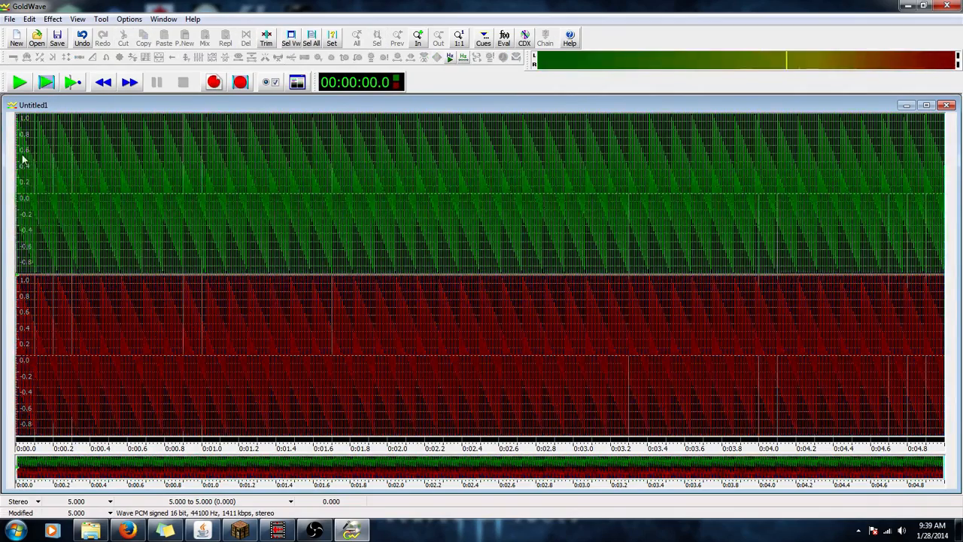
pyautogui.click(22, 155)
pyautogui.hotkey('ctrl', 'a')
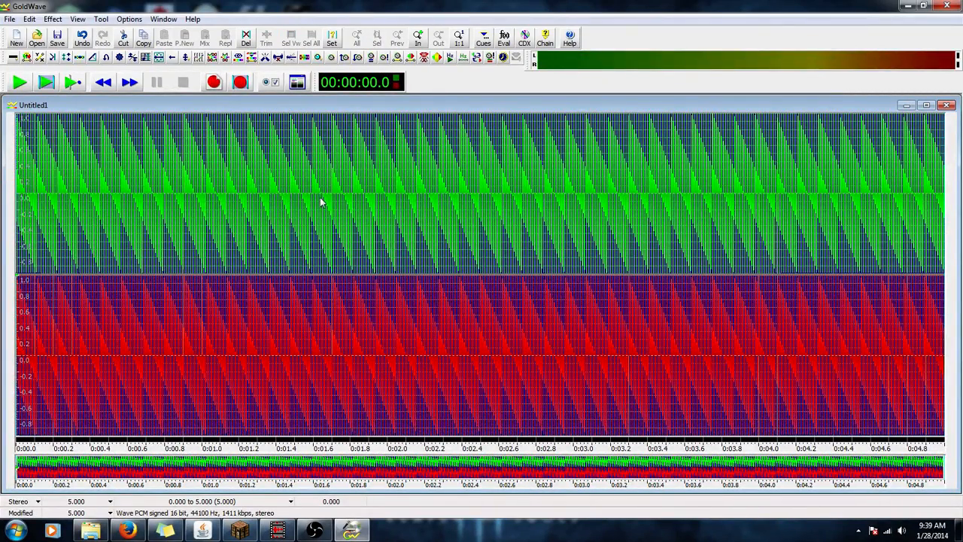
# - Open the Mechanize effect and preview the Square, Triangle and Sine modulators at 100 Hz
pyautogui.click(53, 19)
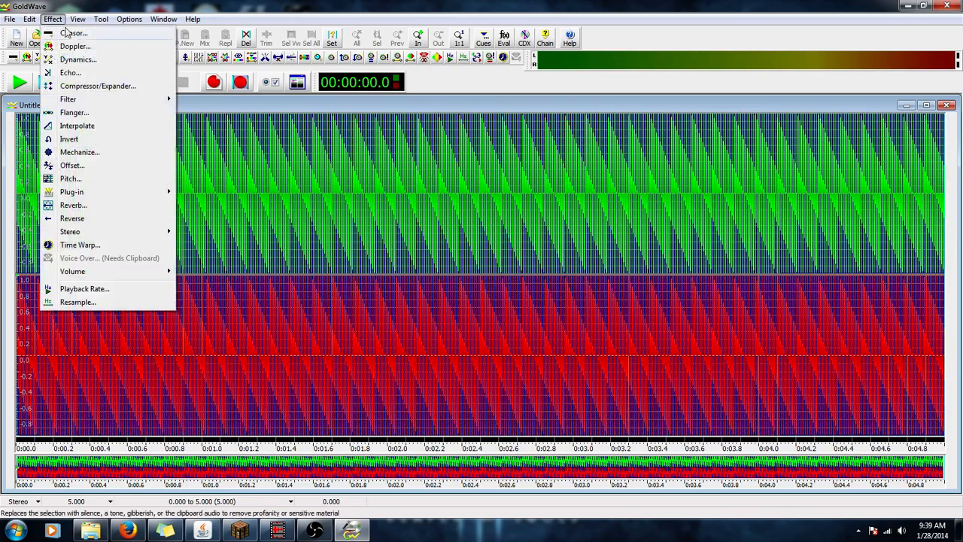
pyautogui.click(80, 152)
pyautogui.click(433, 256)
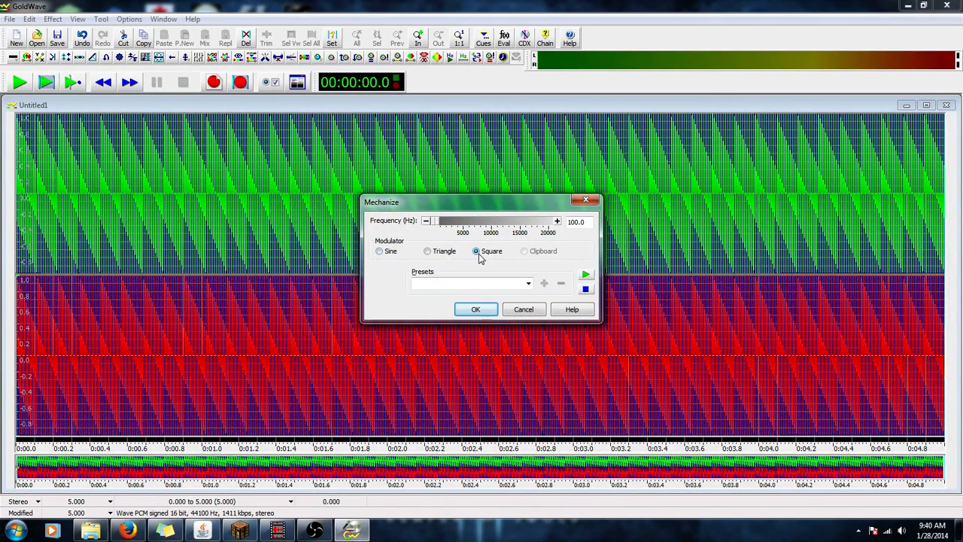
pyautogui.click(442, 252)
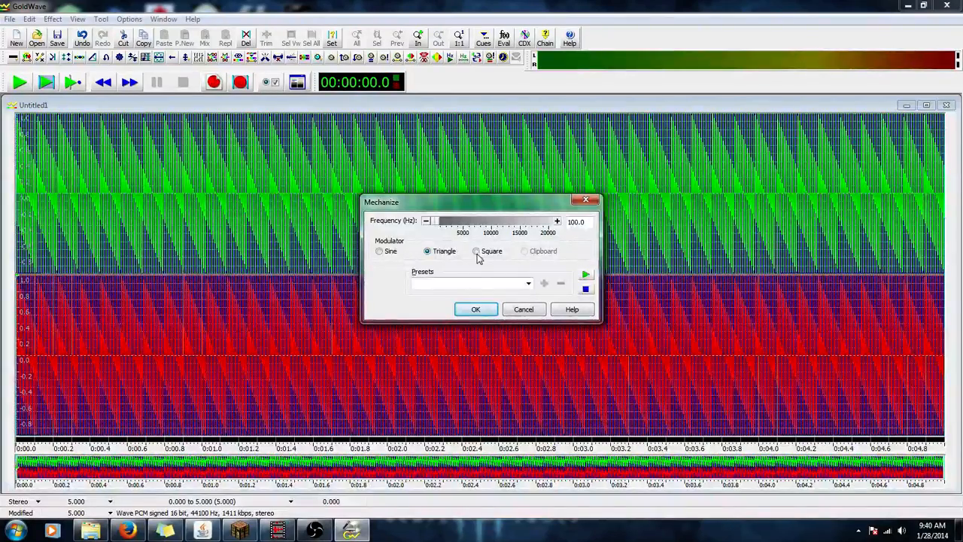
pyautogui.click(443, 255)
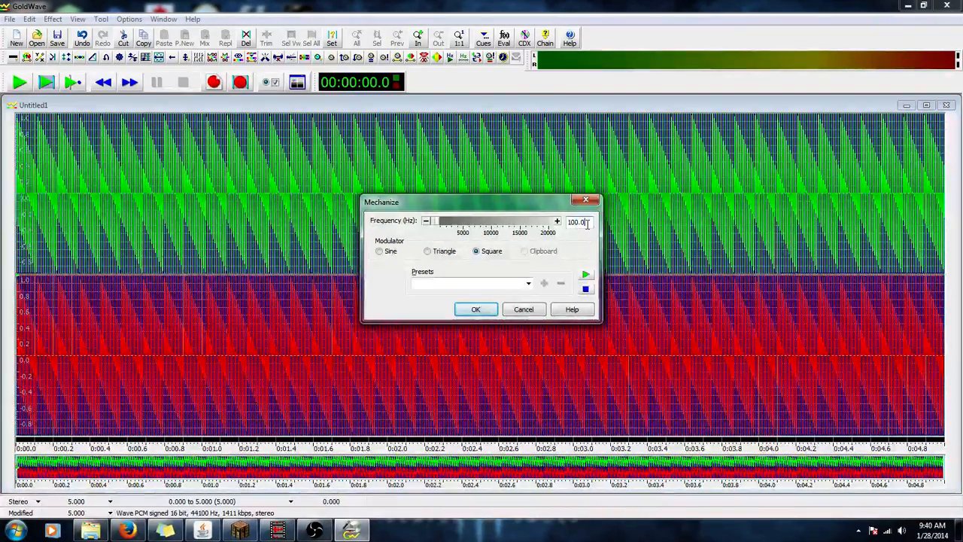
pyautogui.click(585, 277)
pyautogui.click(428, 252)
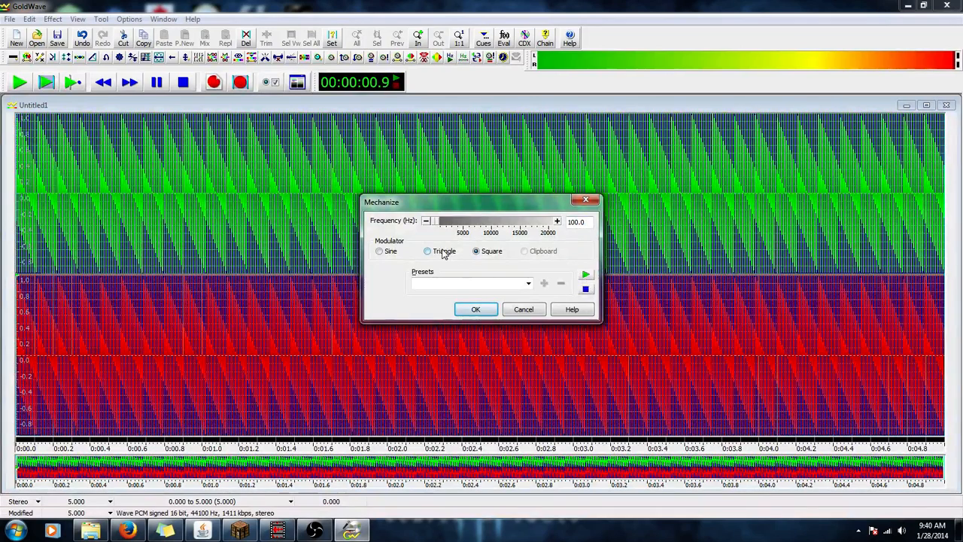
pyautogui.click(585, 275)
pyautogui.click(585, 276)
pyautogui.click(396, 251)
pyautogui.click(586, 277)
pyautogui.click(586, 277)
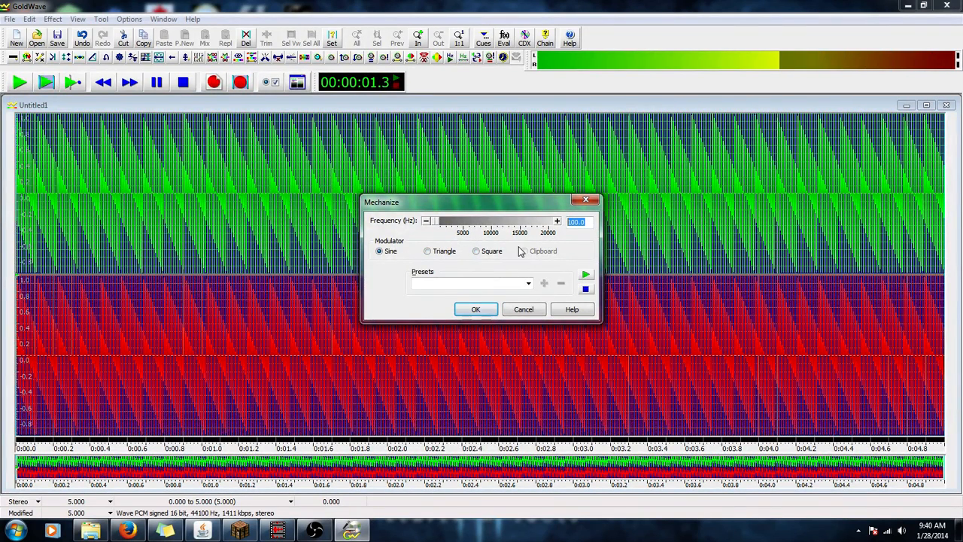
# - Set the Mechanize frequency to 99.8 Hz and preview it with the Sine modulator
pyautogui.write('99')
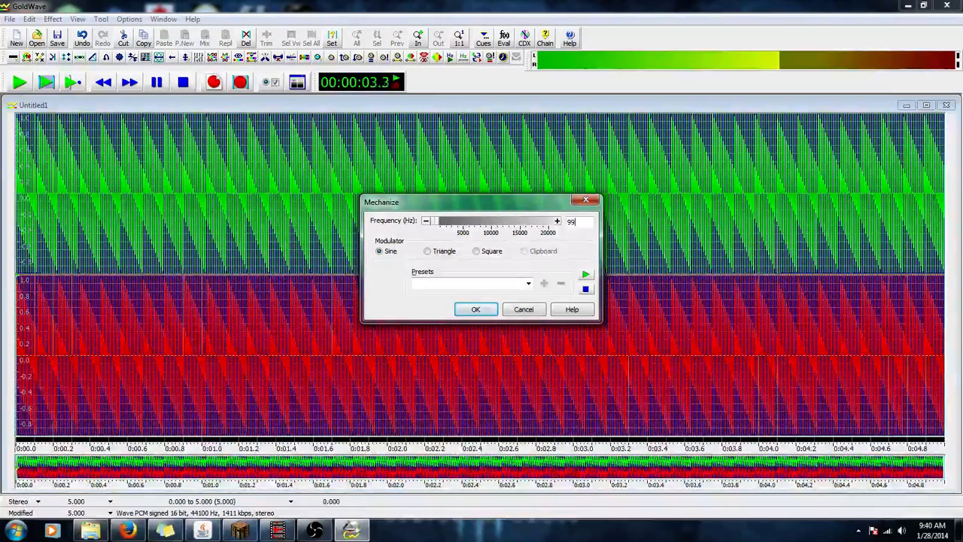
pyautogui.click(586, 224)
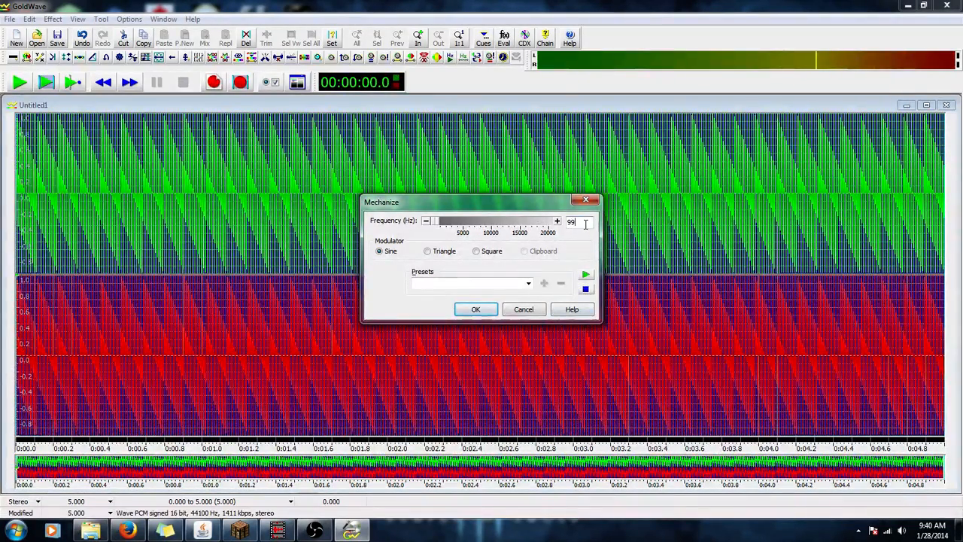
pyautogui.click(585, 274)
pyautogui.click(586, 289)
# - Preview the Square and Triangle modulators at 99.8 Hz, and apply Mechanize with the Square modulator
pyautogui.click(496, 253)
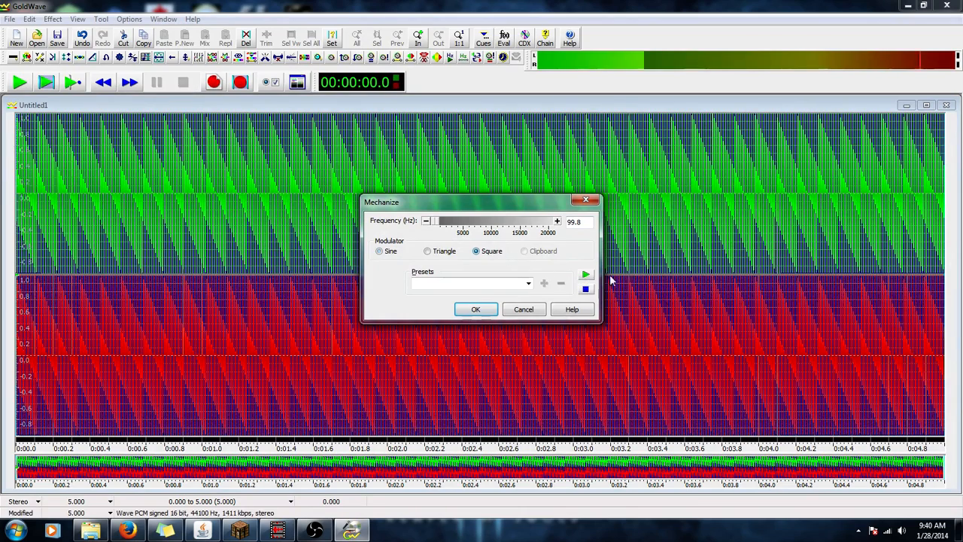
pyautogui.click(586, 275)
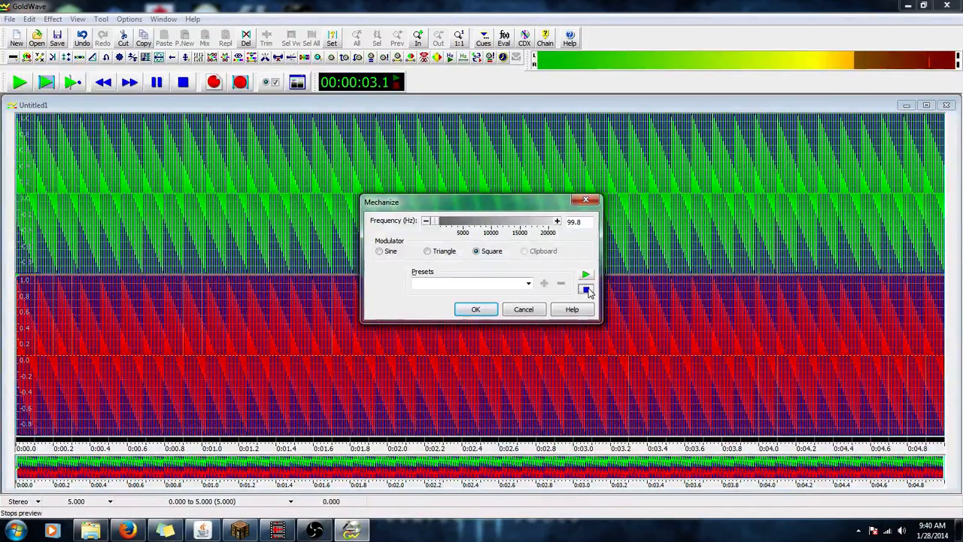
pyautogui.click(586, 290)
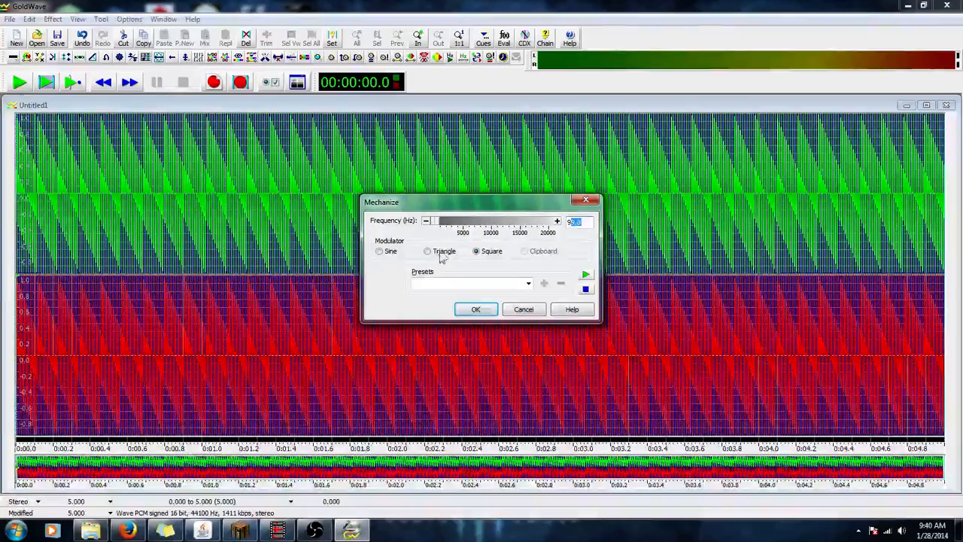
pyautogui.click(585, 274)
pyautogui.click(585, 289)
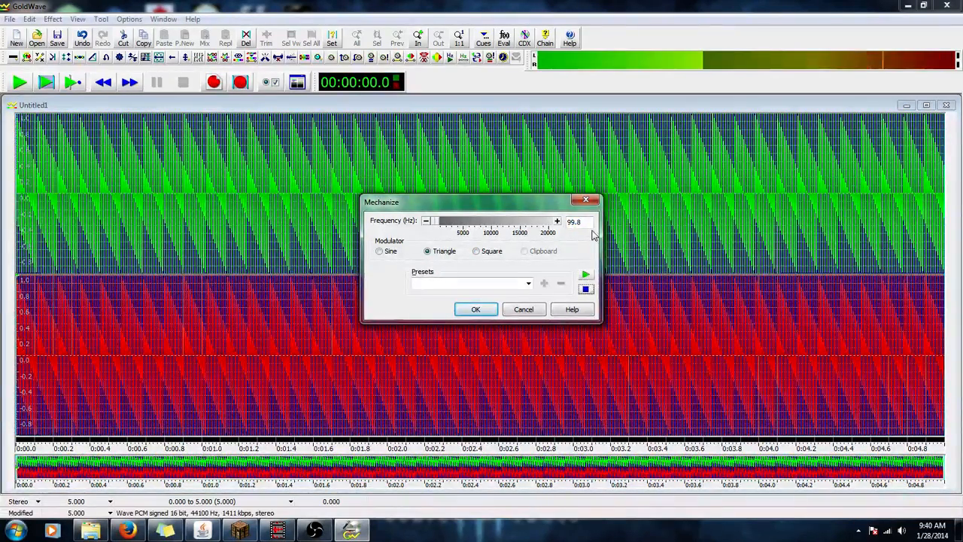
pyautogui.click(584, 274)
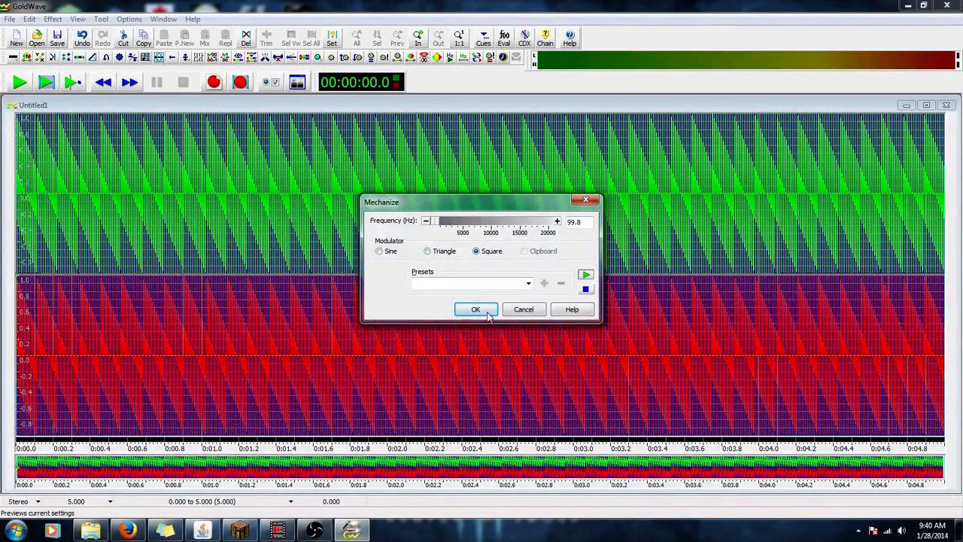
pyautogui.click(493, 309)
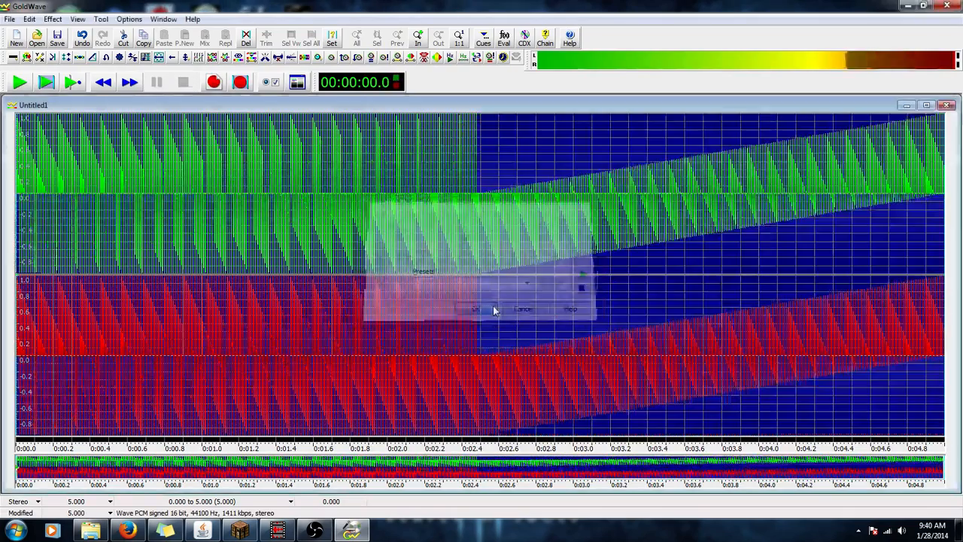
# - Cut the second half of the sound, from about 2.48 s to the end, and play what remains
pyautogui.click(478, 188)
pyautogui.rightClick(762, 176)
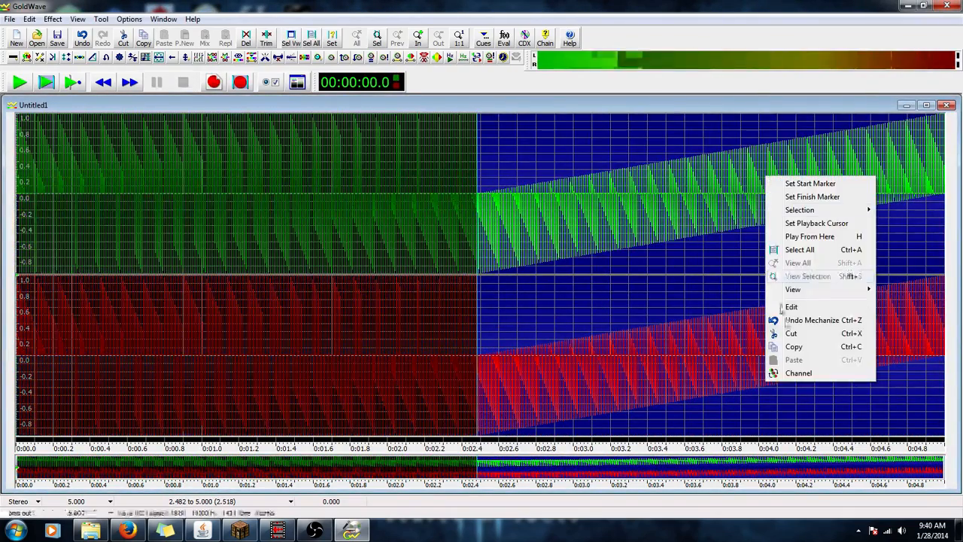
pyautogui.click(787, 333)
pyautogui.click(20, 82)
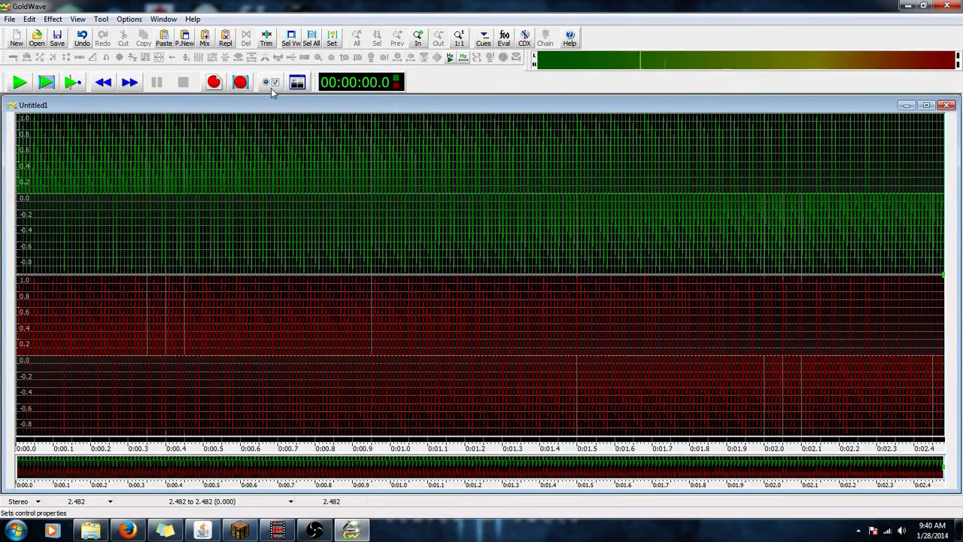
# - Extend the selection over the whole shortened sound, starting at 0.000
pyautogui.click(54, 19)
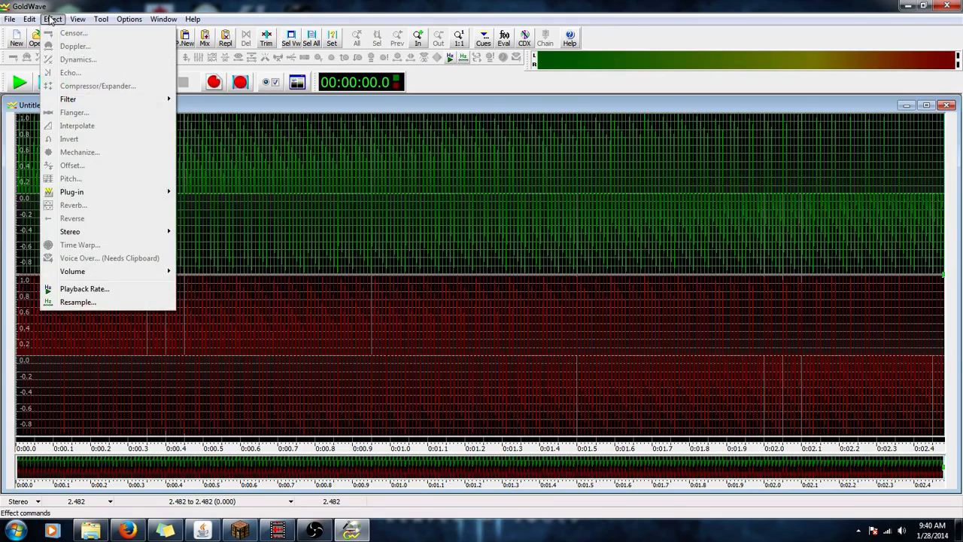
pyautogui.click(54, 20)
pyautogui.click(54, 20)
pyautogui.click(239, 236)
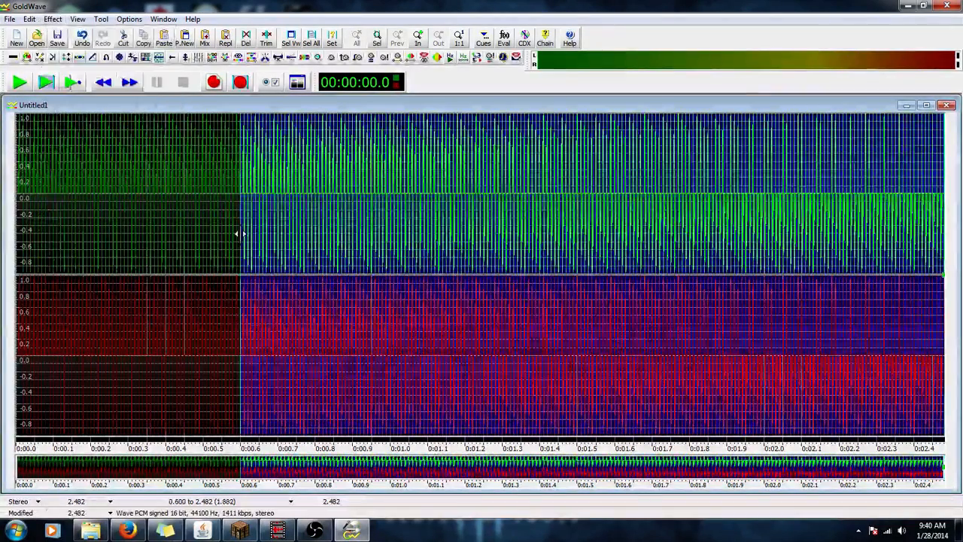
pyautogui.moveTo(240, 236); pyautogui.dragTo(20, 177)
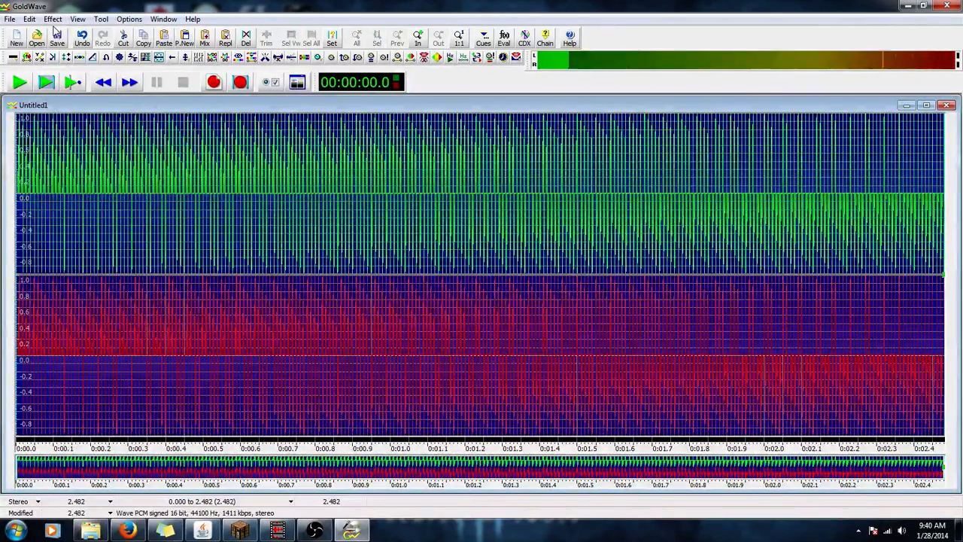
# - Try a custom Dynamics curve with a point near the centre and one at about X -0.32, Y -0.63
pyautogui.click(57, 21)
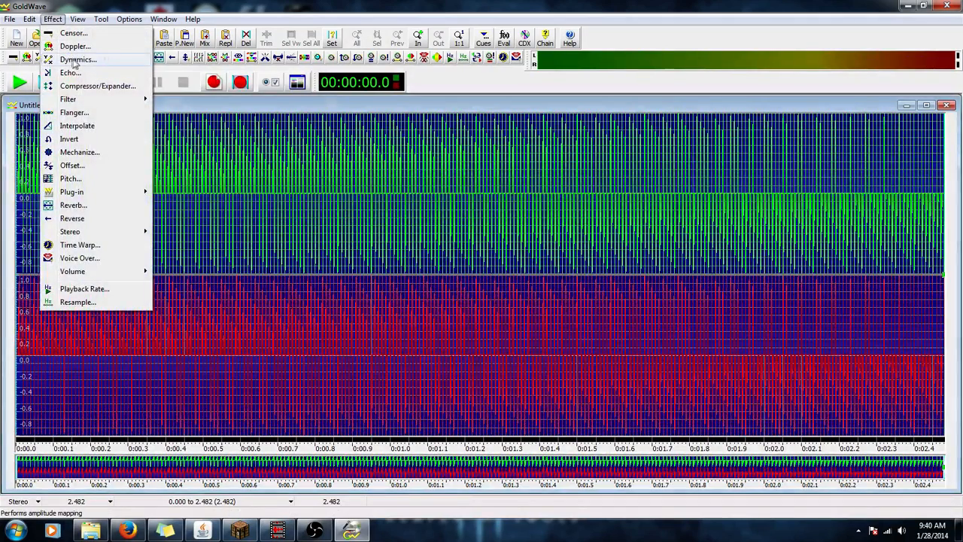
pyautogui.click(75, 59)
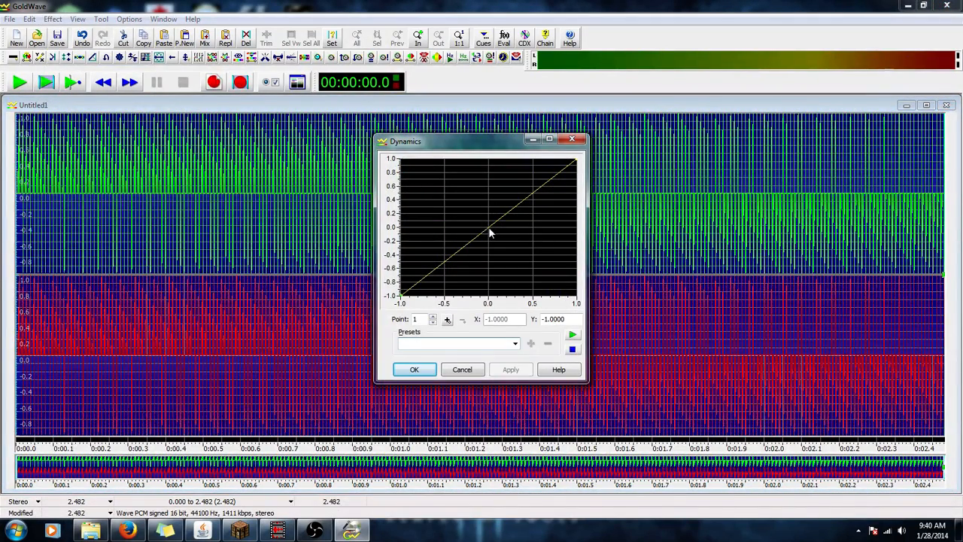
pyautogui.click(488, 228)
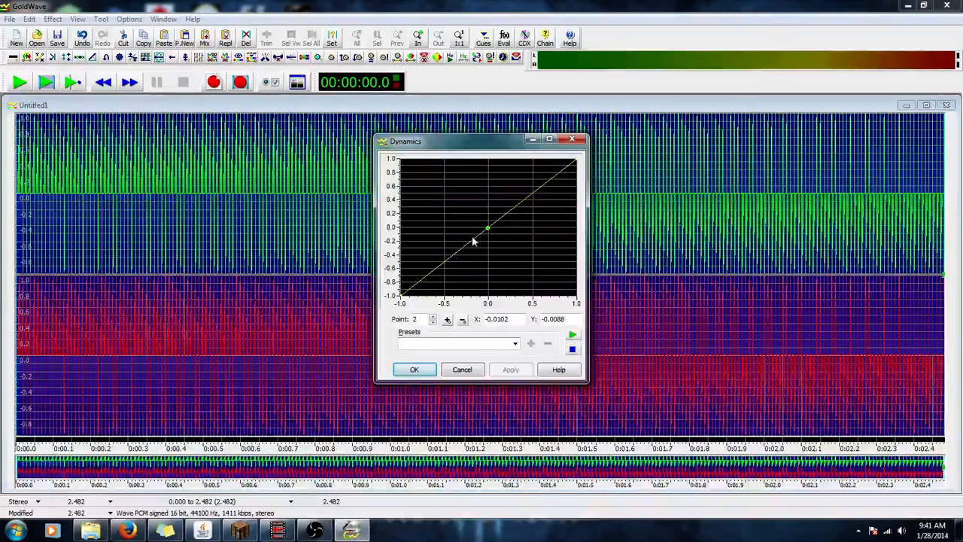
pyautogui.moveTo(452, 258); pyautogui.dragTo(461, 274)
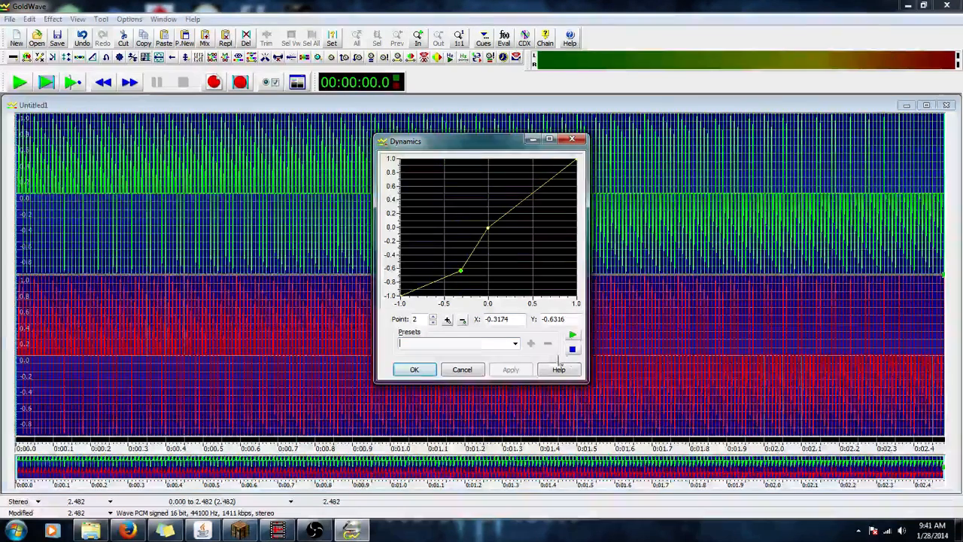
pyautogui.click(409, 370)
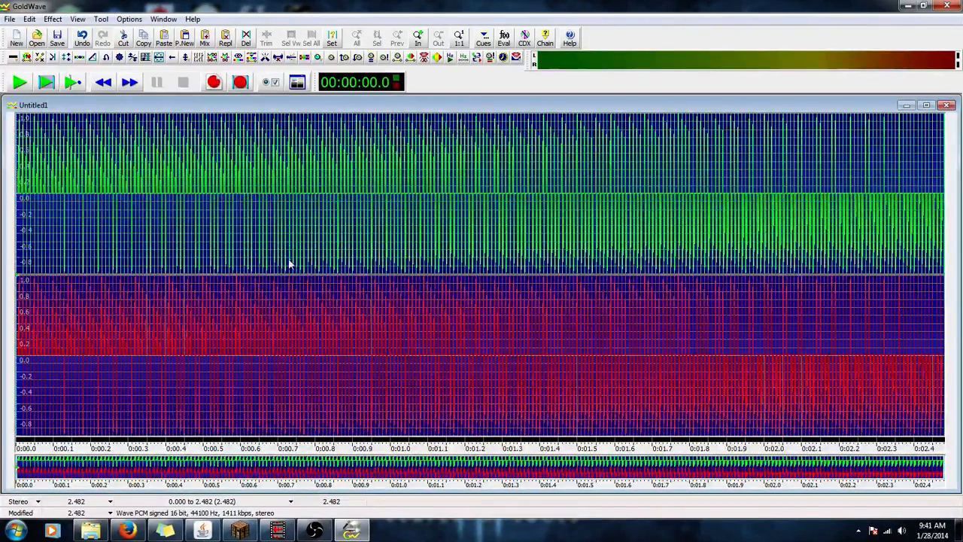
# - Apply the Dynamics effect with the "Amplify low volume" preset, play it, and compare it with the unprocessed sound
pyautogui.click(53, 19)
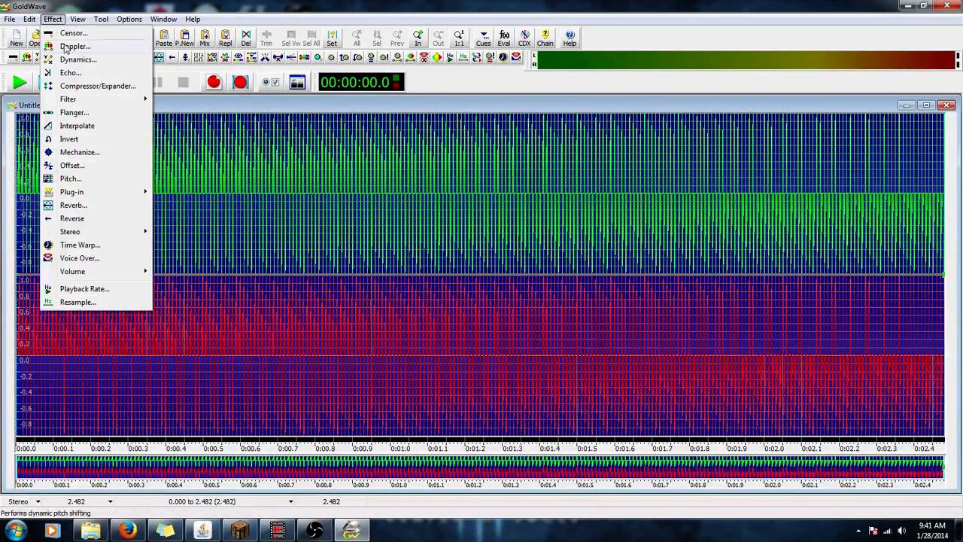
pyautogui.click(76, 60)
pyautogui.click(516, 344)
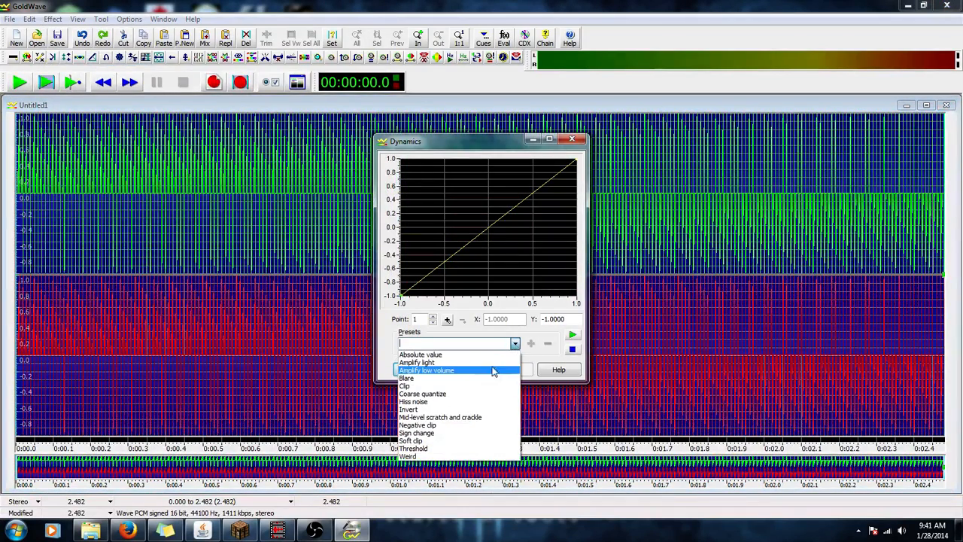
pyautogui.click(455, 371)
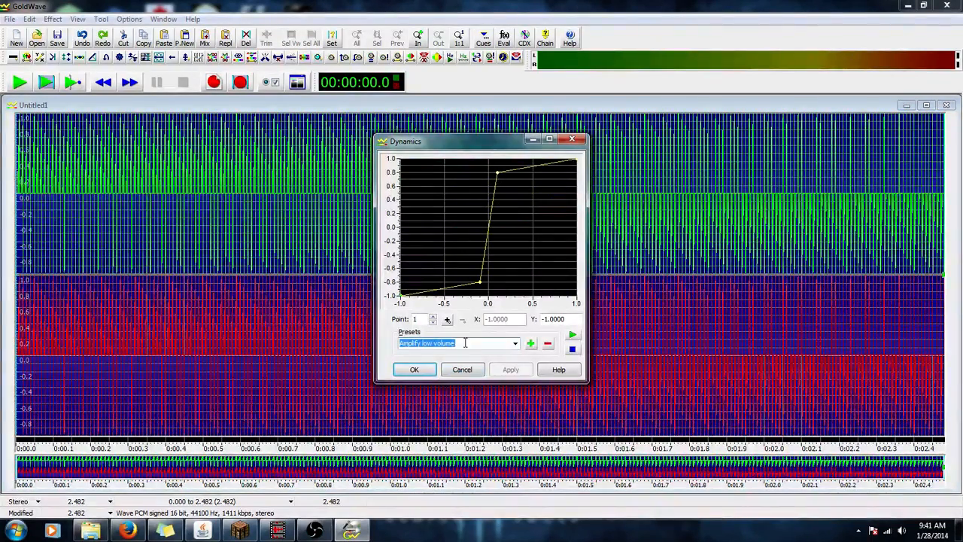
pyautogui.click(415, 371)
pyautogui.click(19, 82)
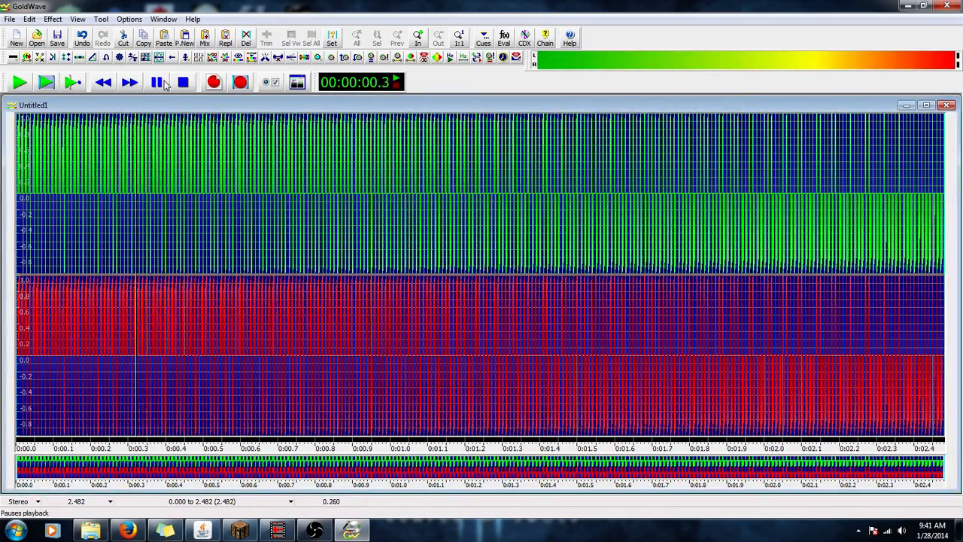
pyautogui.click(82, 38)
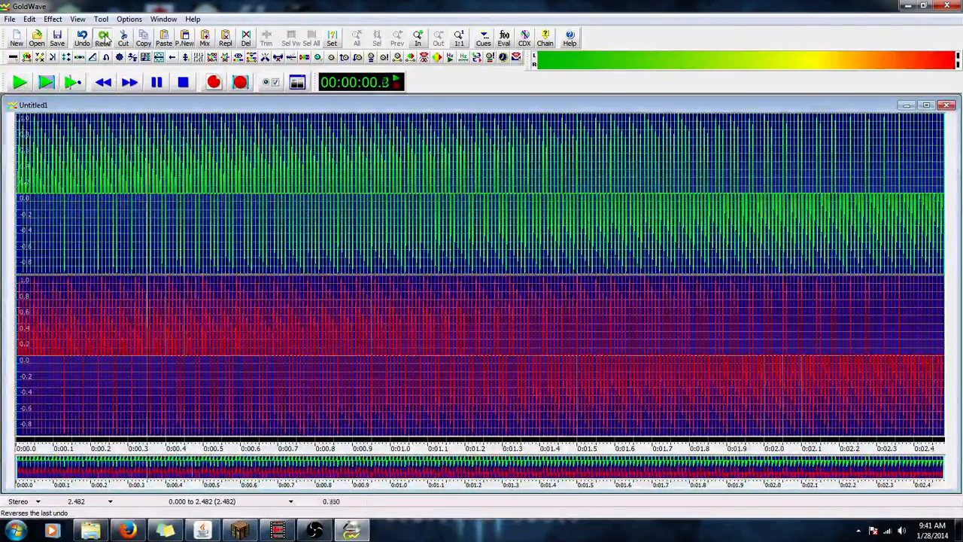
pyautogui.click(104, 37)
# - Try reversing the sound, play the reversed version, and reverse it back
pyautogui.click(54, 19)
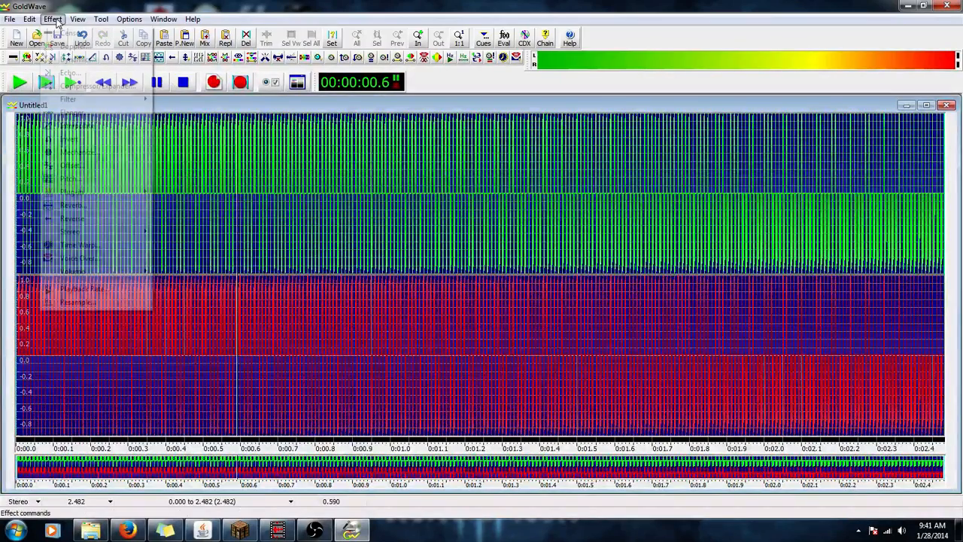
pyautogui.click(173, 57)
pyautogui.click(23, 83)
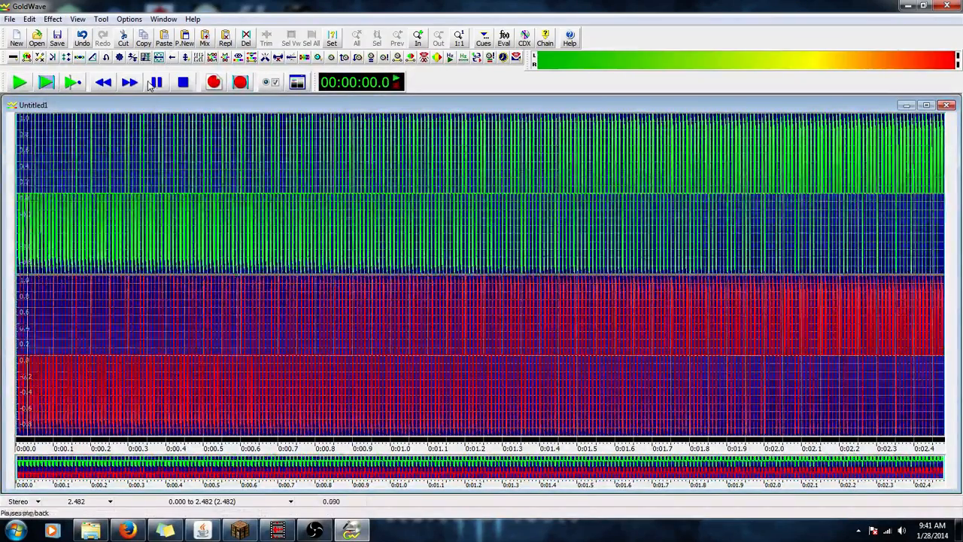
pyautogui.click(173, 58)
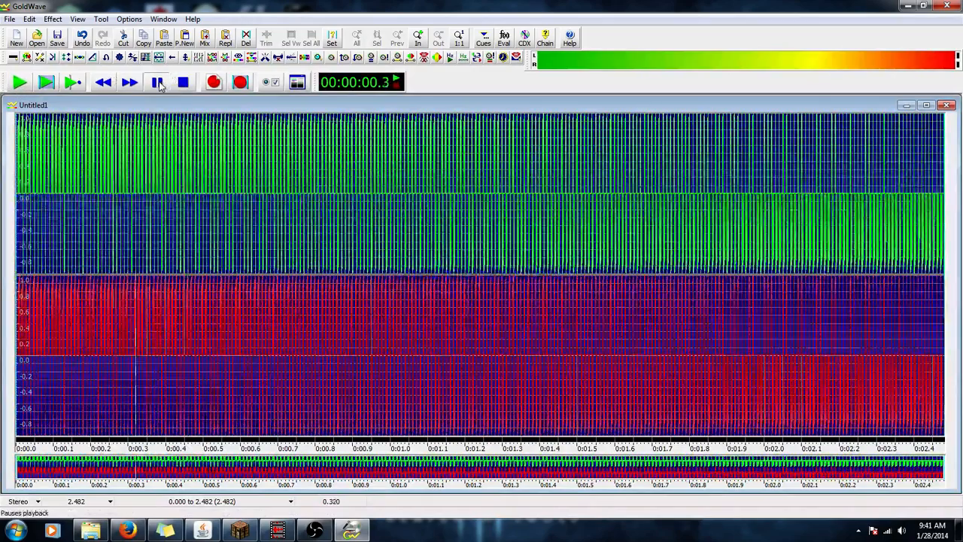
# - Try the Mechanize effect, previewing a sine modulator at 100 Hz, then set 50 Hz and preview the triangle modulator
pyautogui.click(52, 19)
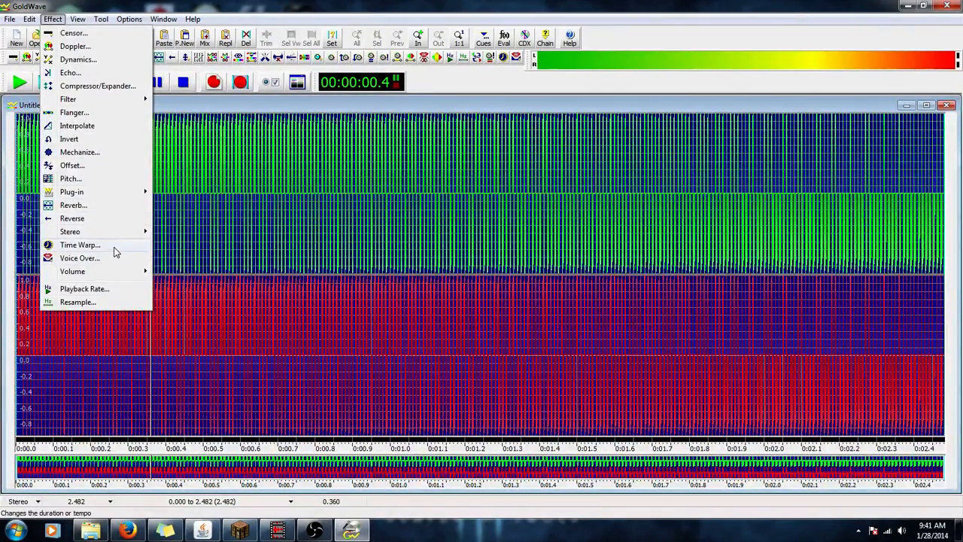
pyautogui.click(112, 155)
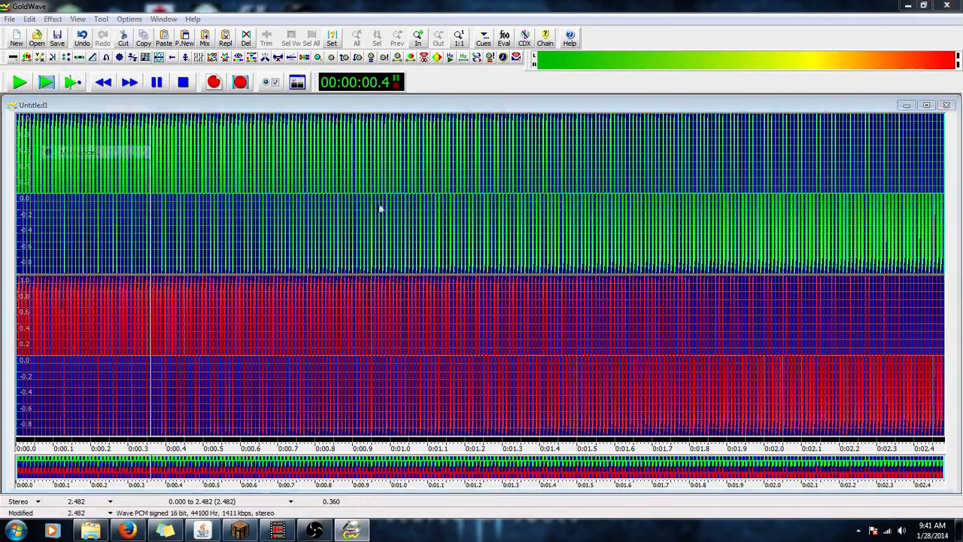
pyautogui.click(586, 275)
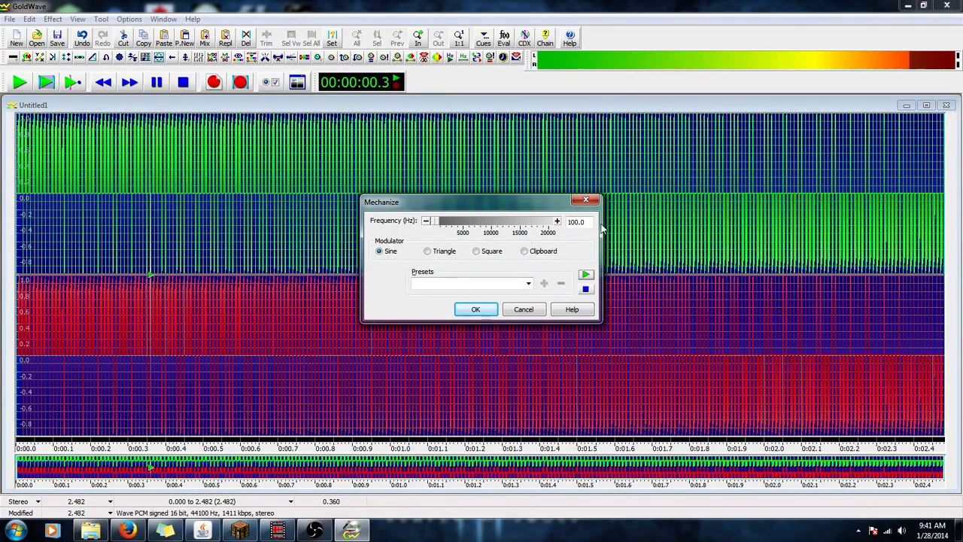
pyautogui.moveTo(590, 223); pyautogui.dragTo(548, 224)
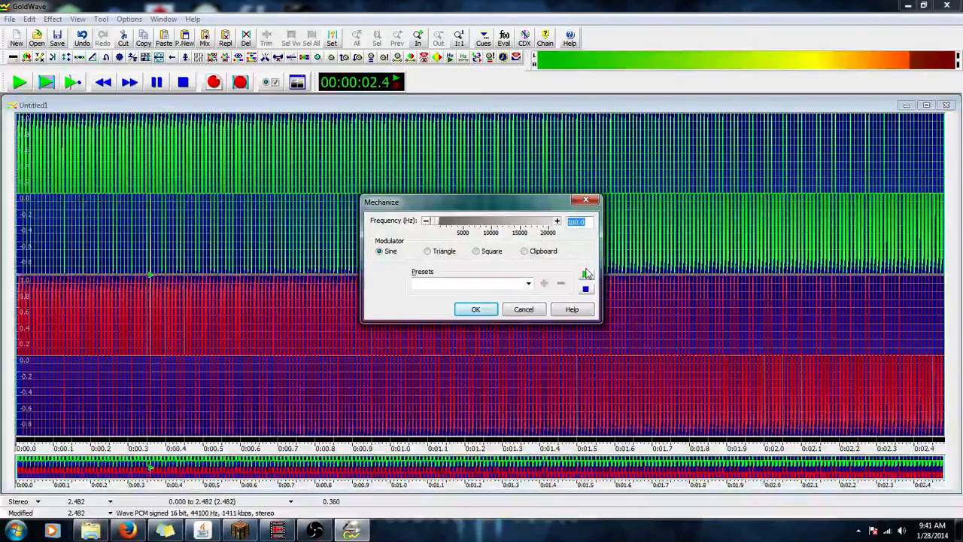
pyautogui.write('50')
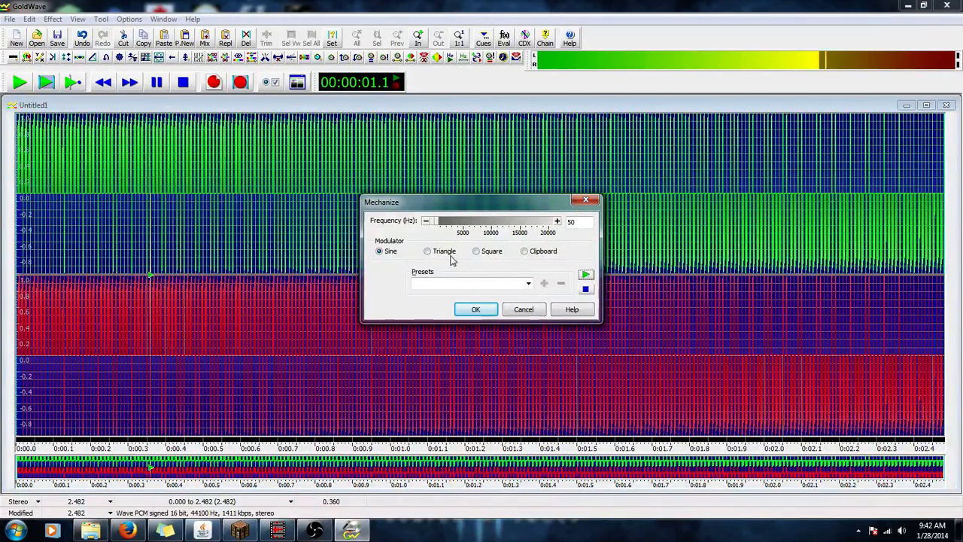
pyautogui.click(451, 254)
pyautogui.click(586, 275)
# - Preview the triangle Mechanize modulator at 9, 99 and 98 Hz
pyautogui.moveTo(591, 226); pyautogui.dragTo(566, 230)
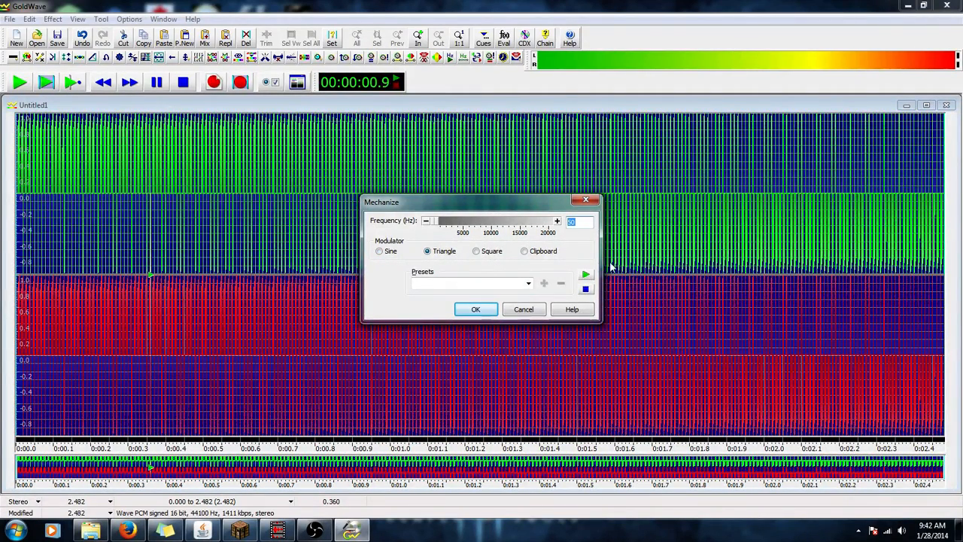
pyautogui.write('9.')
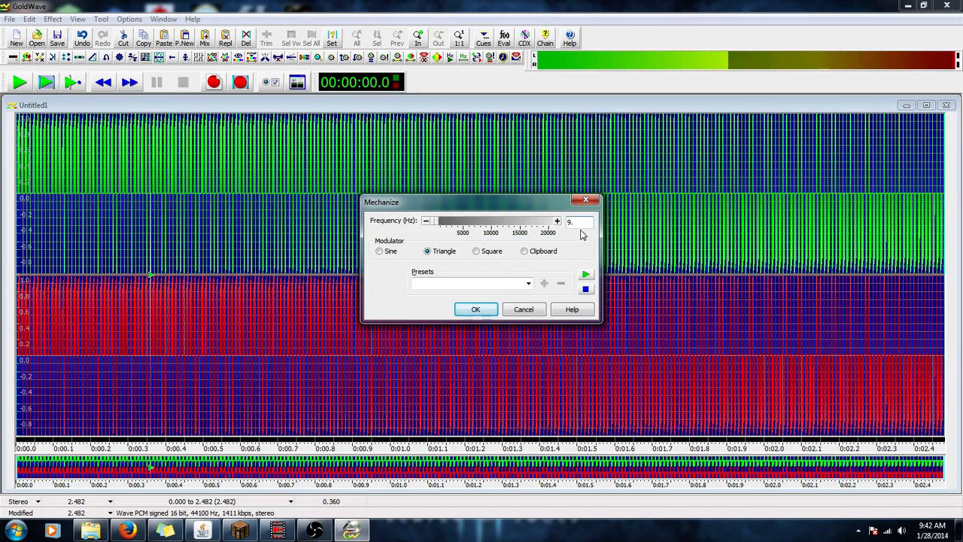
pyautogui.click(586, 274)
pyautogui.moveTo(583, 224); pyautogui.dragTo(561, 232)
pyautogui.write('99')
pyautogui.click(585, 274)
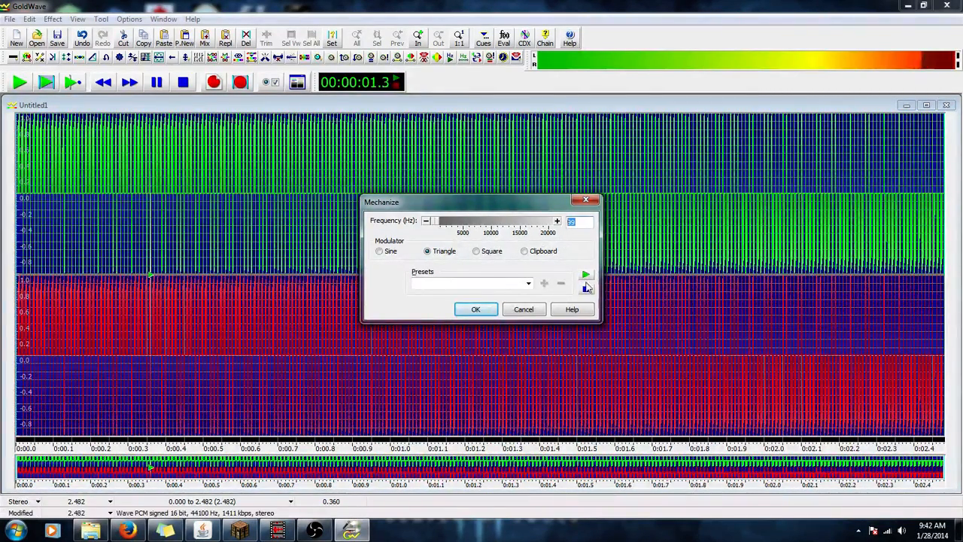
pyautogui.write('98')
pyautogui.click(586, 274)
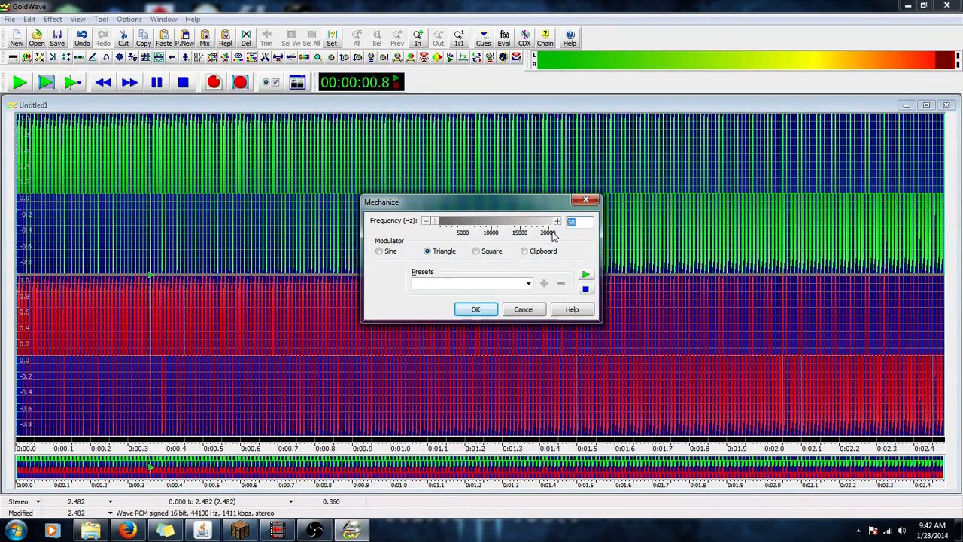
# - Preview the triangle Mechanize modulator at 99.8, 99.7 and 99.5 Hz
pyautogui.write('.9')
pyautogui.click(586, 274)
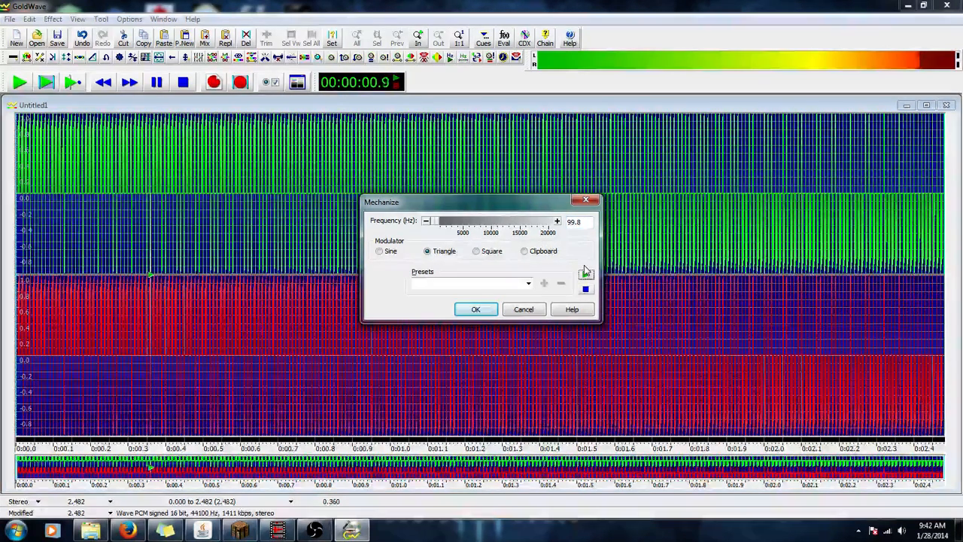
pyautogui.write('7')
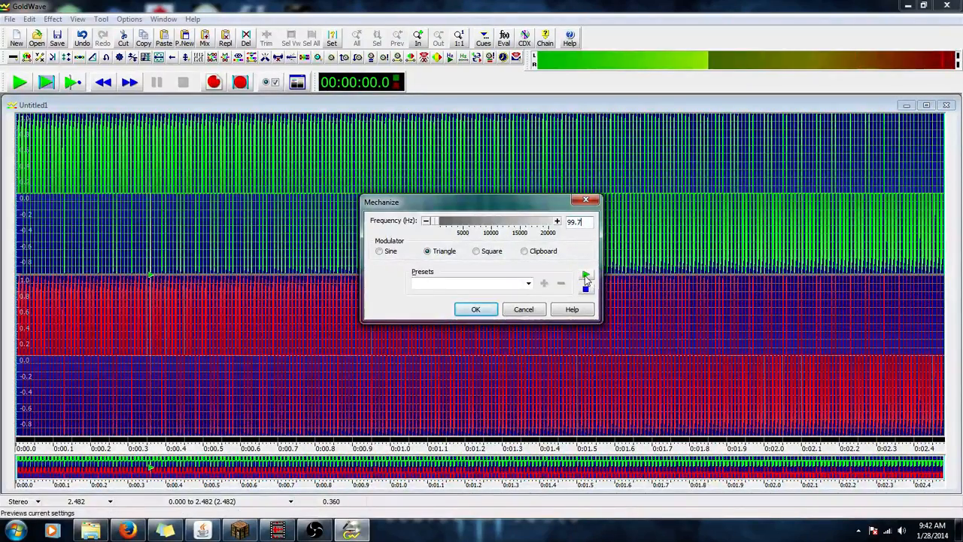
pyautogui.click(586, 275)
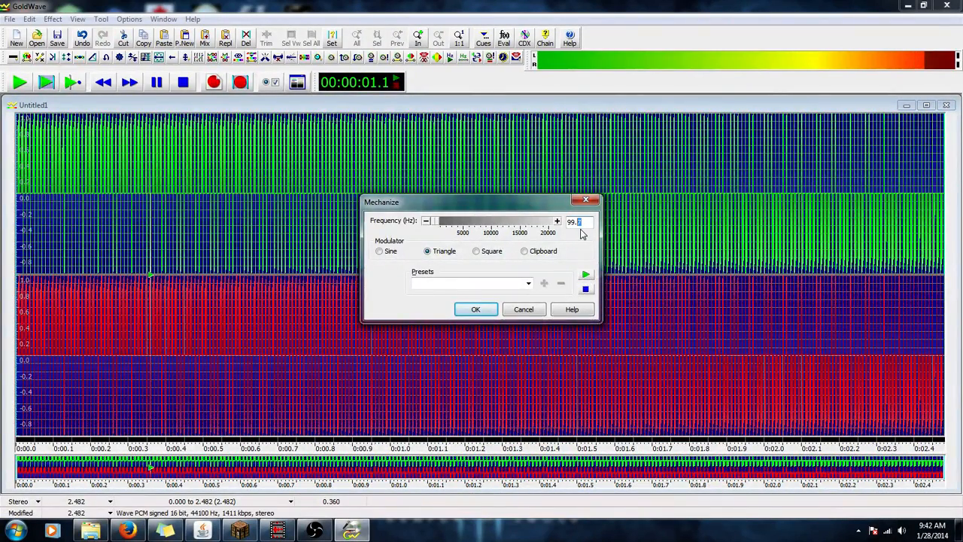
pyautogui.write('8')
pyautogui.click(587, 277)
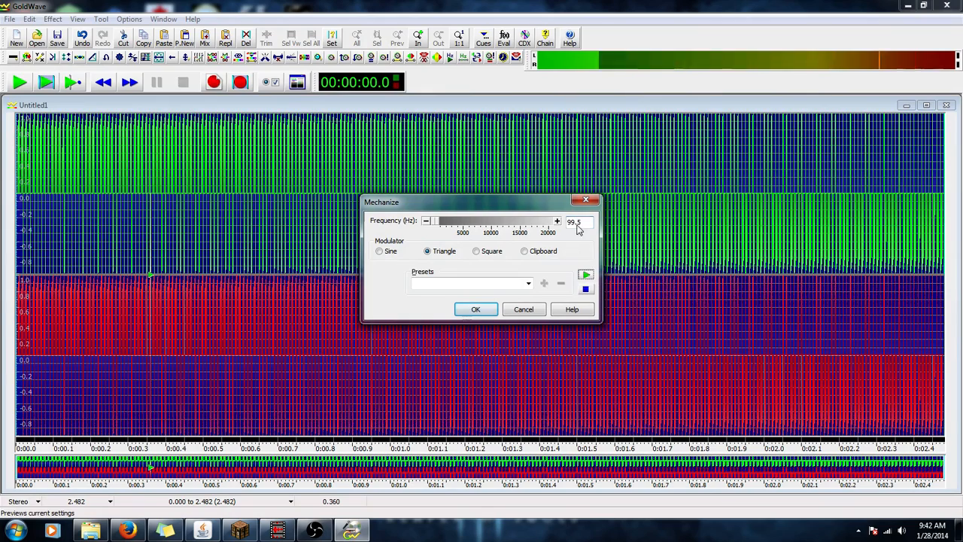
# - Preview the triangle Mechanize modulator at frequencies between 50 and 200 Hz, ending with 199 Hz
pyautogui.moveTo(583, 224); pyautogui.dragTo(577, 225)
pyautogui.write('200')
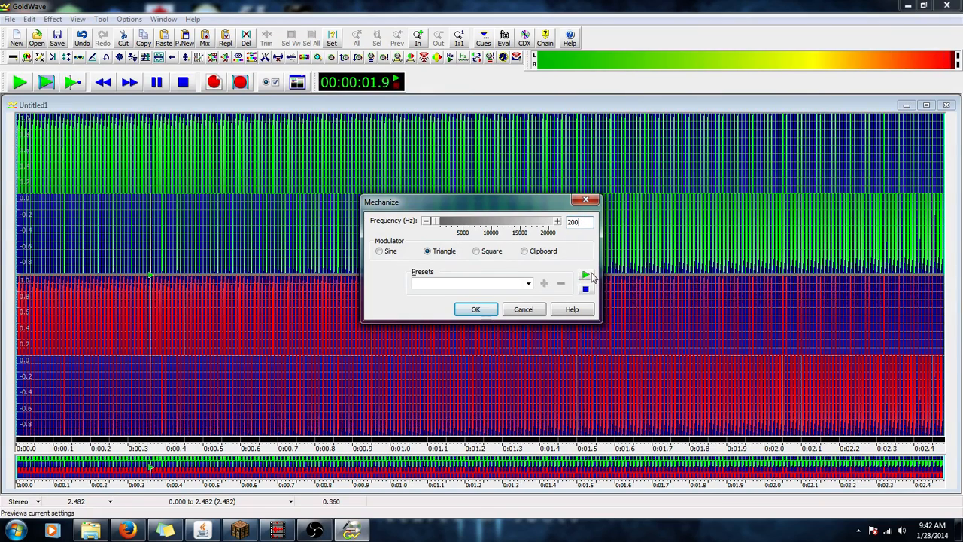
pyautogui.write('100')
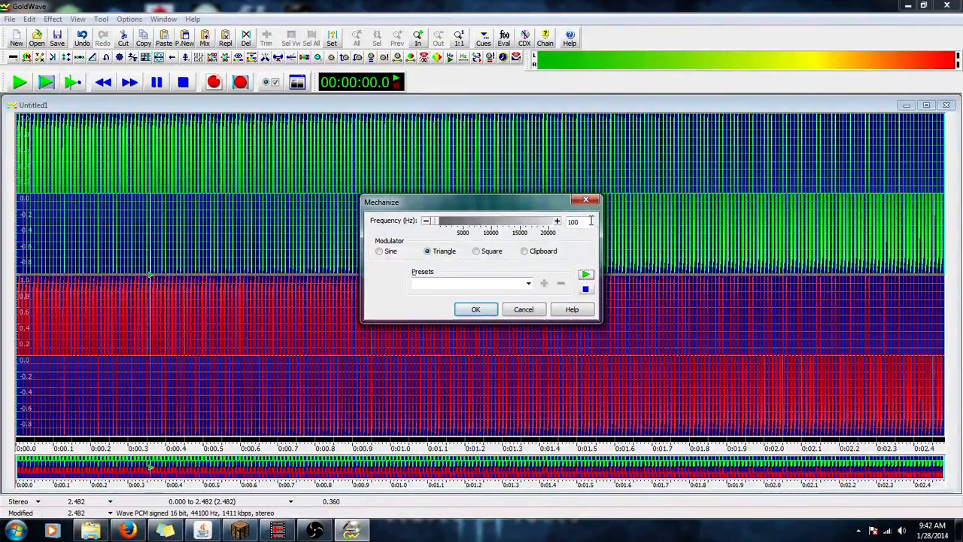
pyautogui.write('50')
pyautogui.click(588, 274)
pyautogui.moveTo(584, 224); pyautogui.dragTo(554, 232)
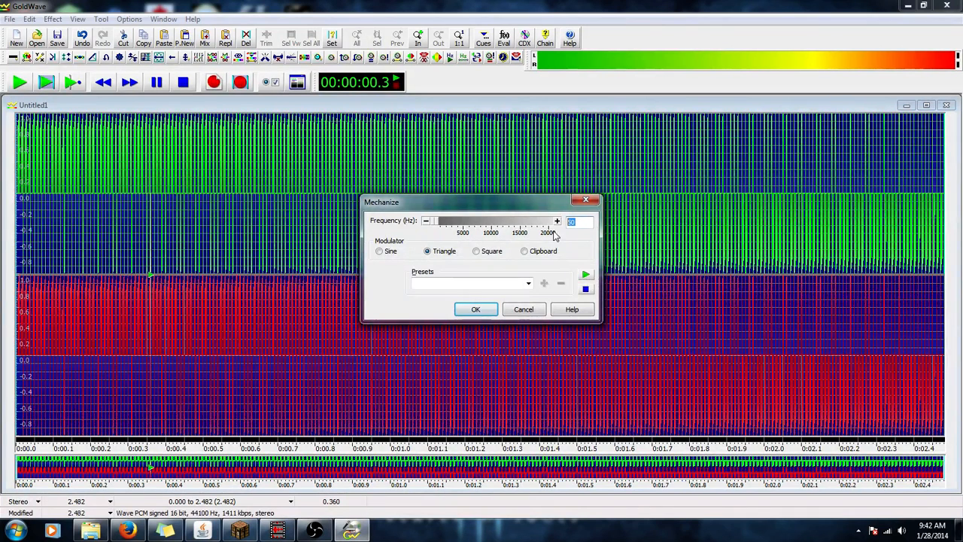
pyautogui.write('150')
pyautogui.click(584, 274)
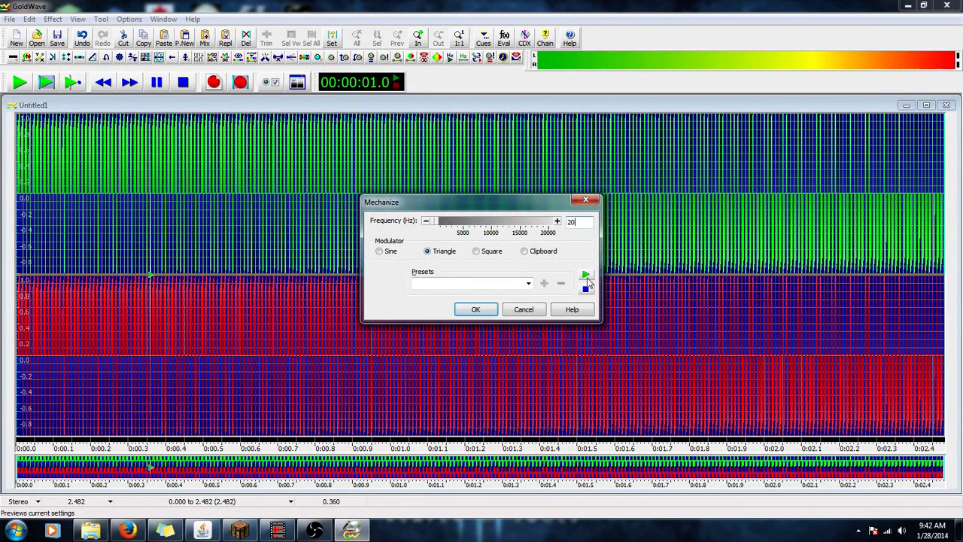
pyautogui.write('200')
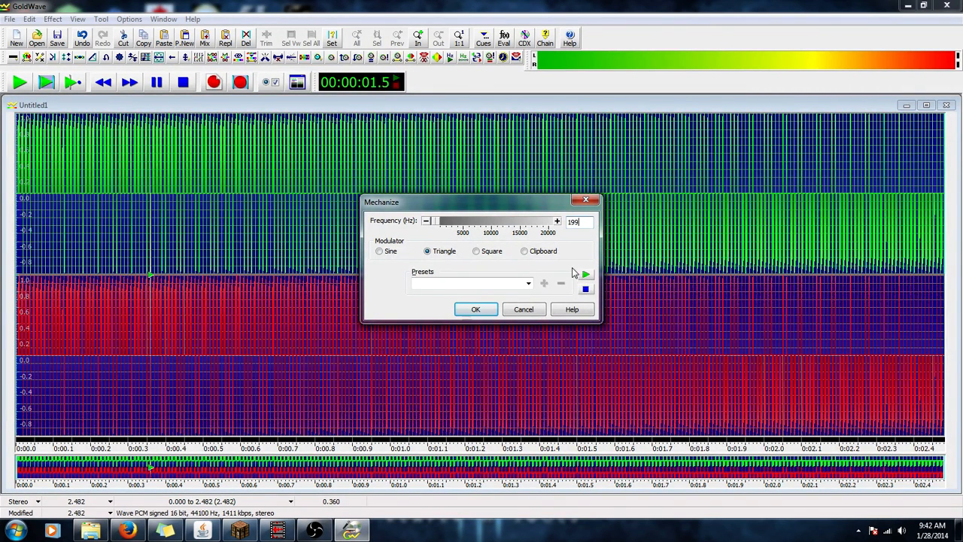
pyautogui.click(585, 274)
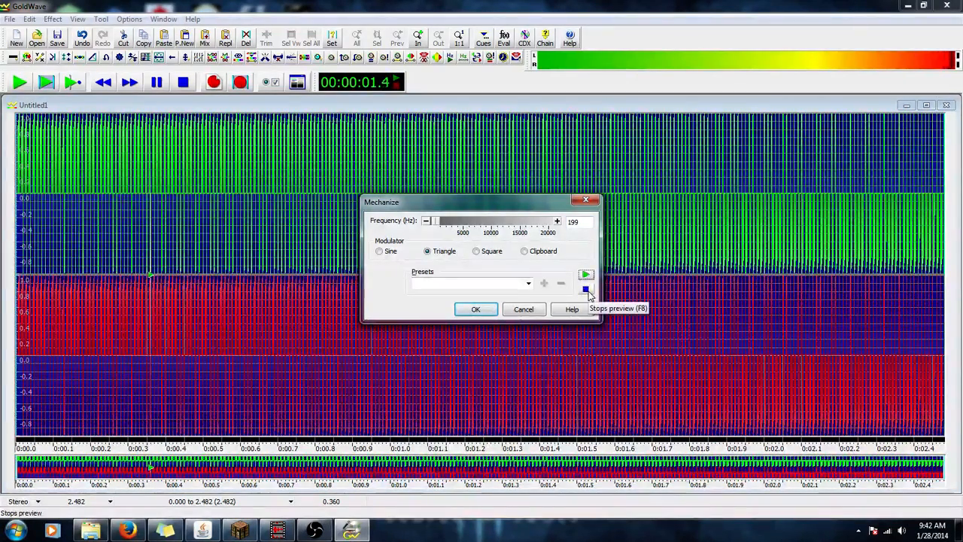
# - Try the square Mechanize modulator at 99, 99.8 and 99.5 Hz, and discard the effect
pyautogui.click(587, 290)
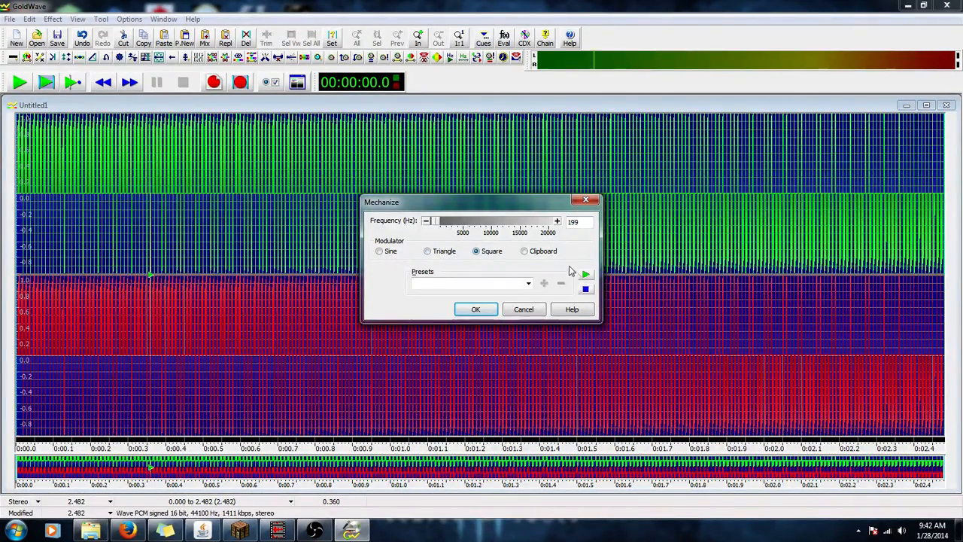
pyautogui.doubleClick(580, 222)
pyautogui.write('99')
pyautogui.click(586, 277)
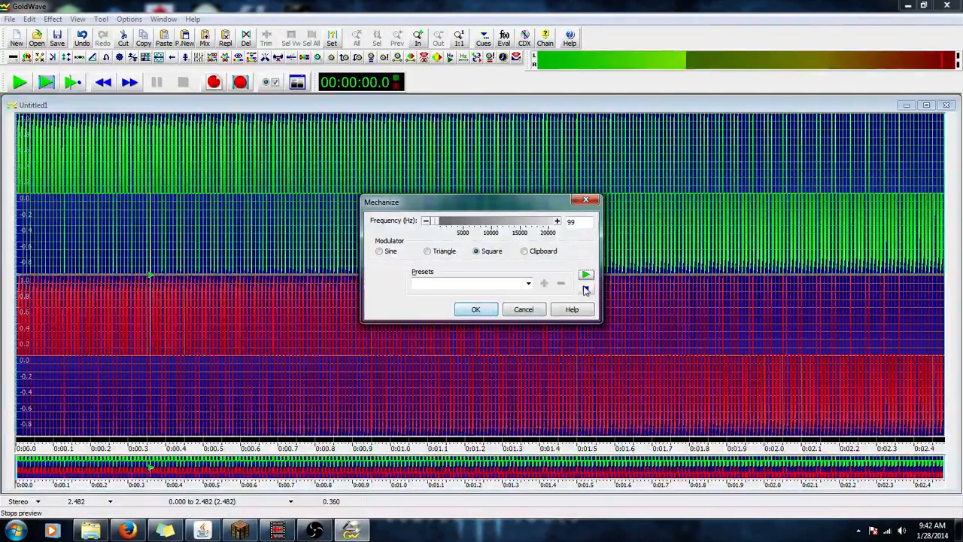
pyautogui.write('.8')
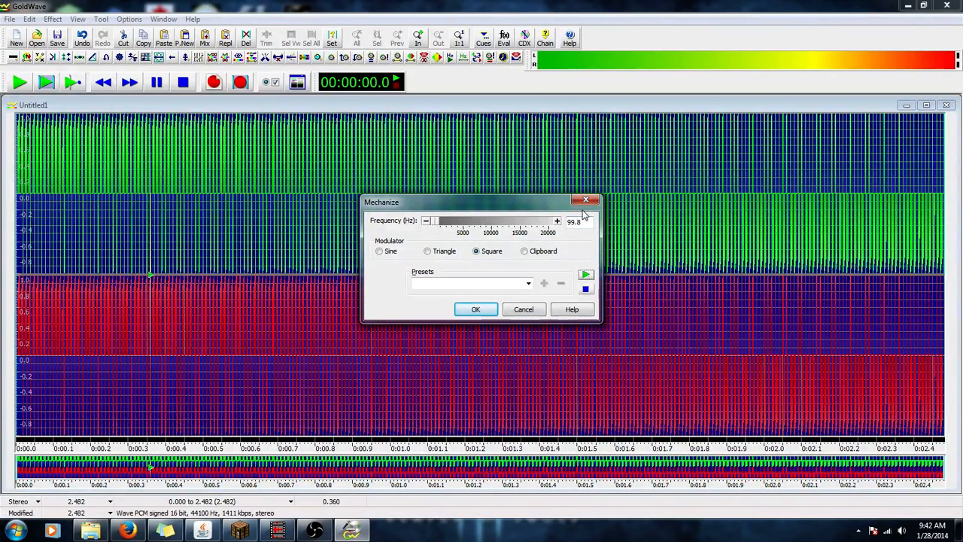
pyautogui.write('5')
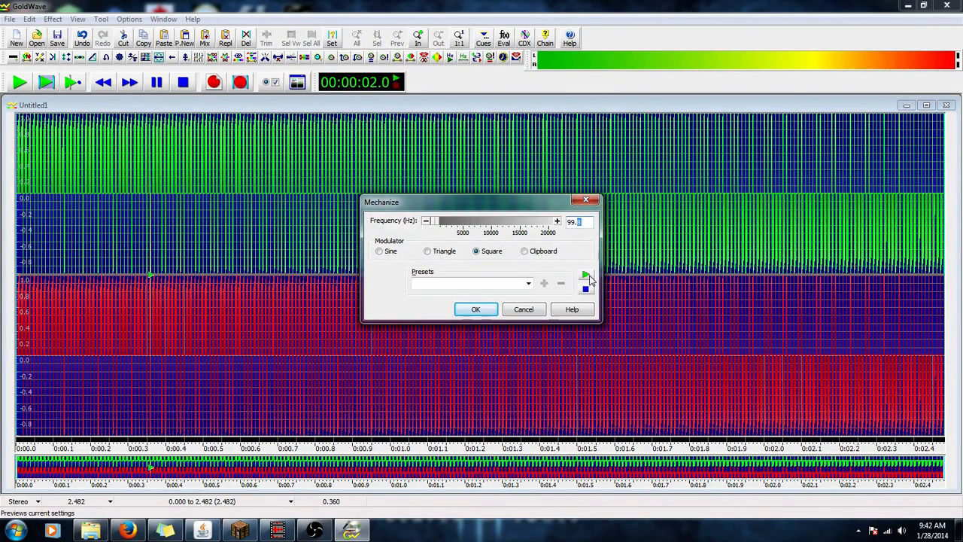
pyautogui.click(586, 275)
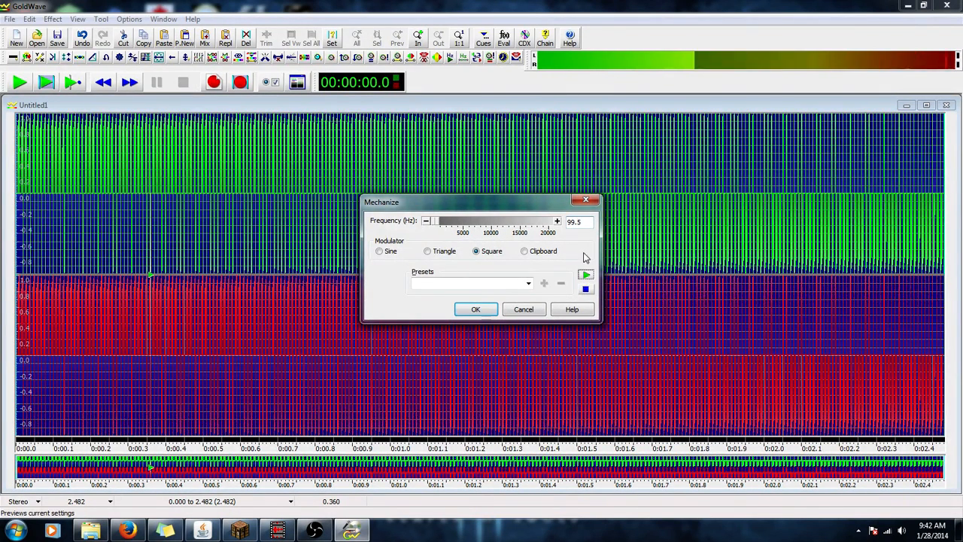
pyautogui.click(524, 310)
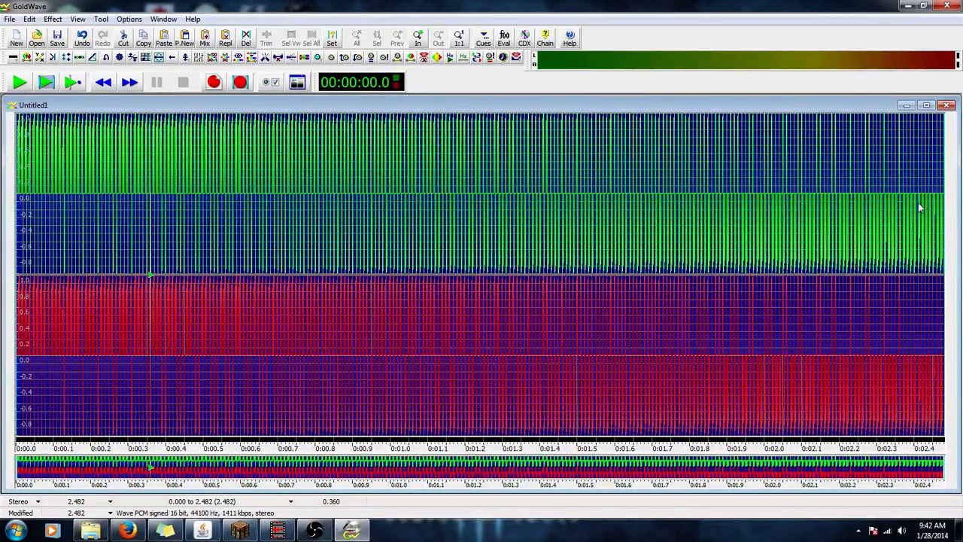
# - Load the "Chorus 3" preset in the Flanger effect and preview it
pyautogui.click(52, 19)
pyautogui.click(76, 113)
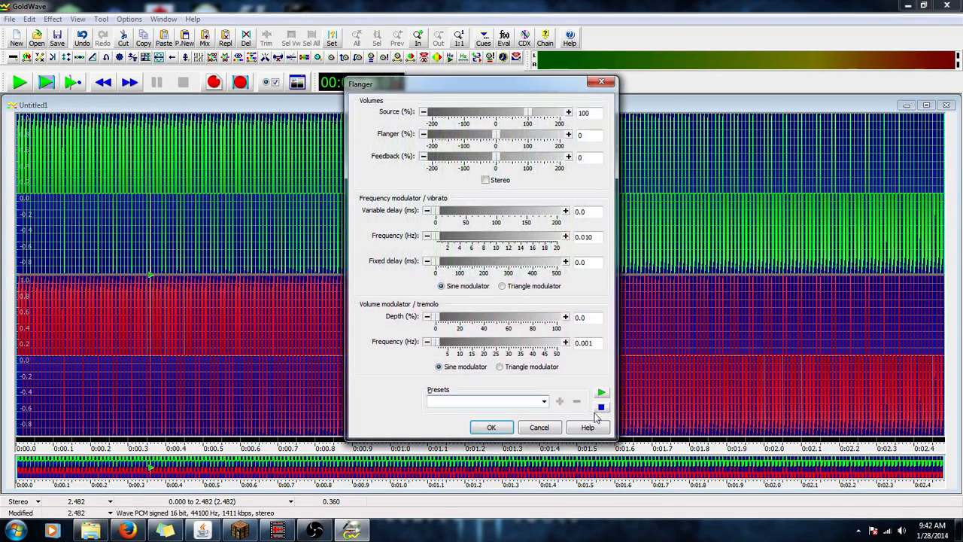
pyautogui.click(544, 401)
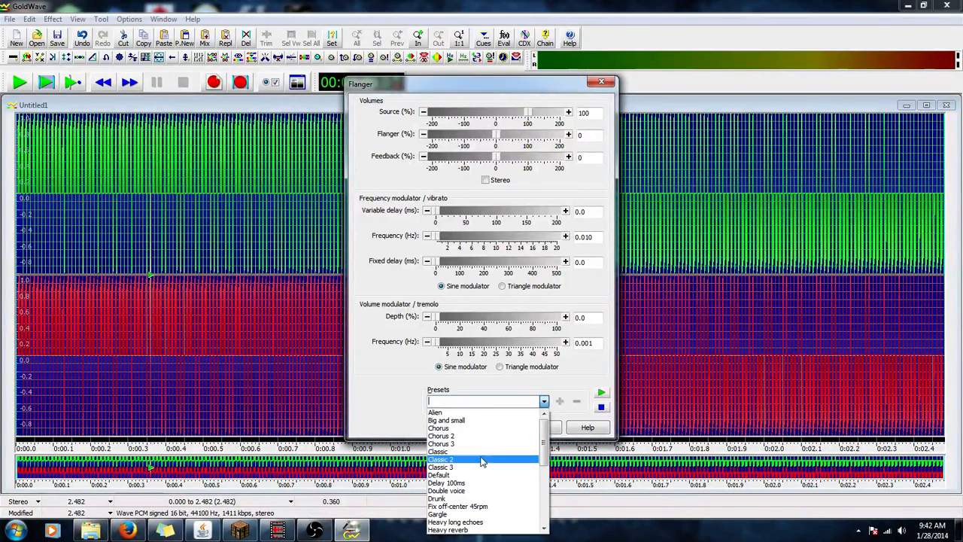
pyautogui.click(482, 444)
pyautogui.click(600, 392)
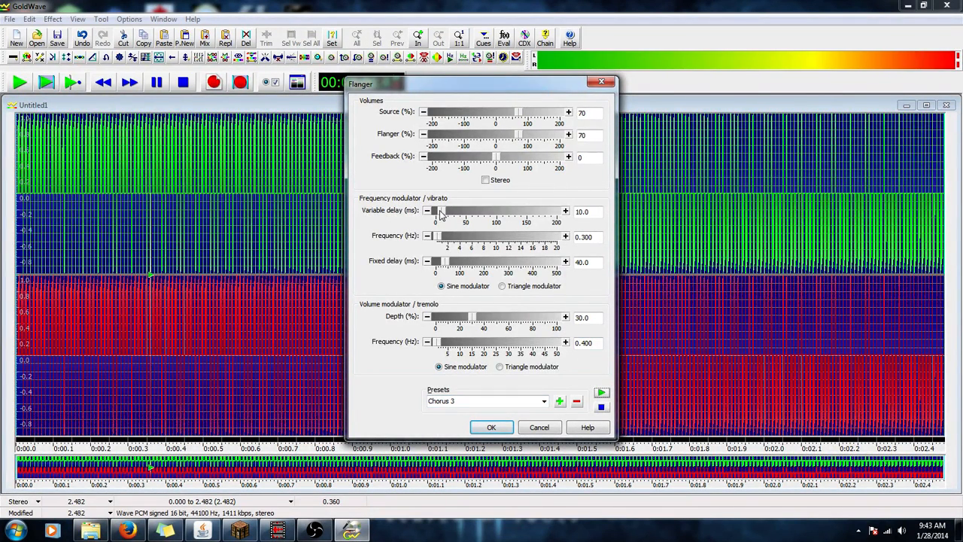
# - Set the Flanger's variable delay to about 8.9 ms and fixed delay to about 17.3 ms, preview, apply it and play the sound
pyautogui.moveTo(443, 262); pyautogui.dragTo(446, 265)
pyautogui.moveTo(438, 263); pyautogui.dragTo(440, 264)
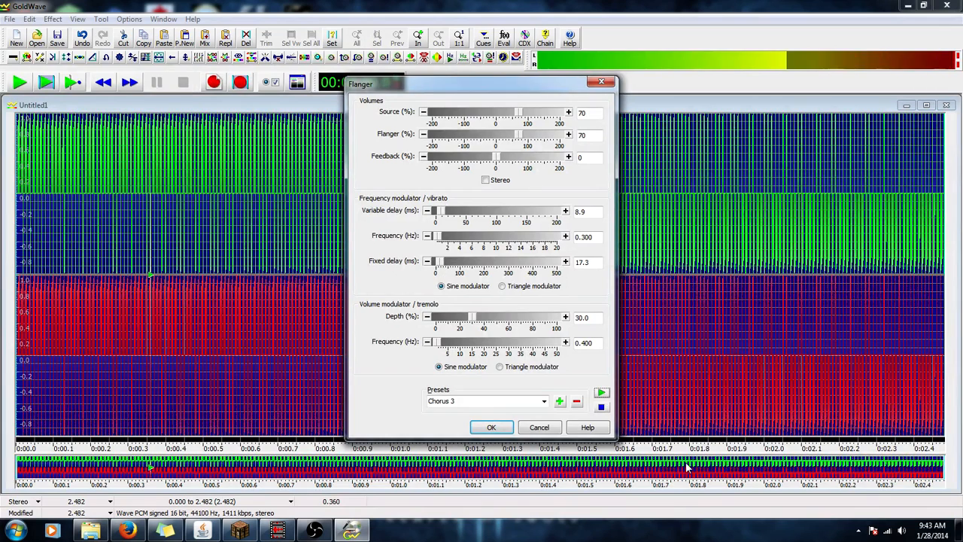
pyautogui.click(602, 394)
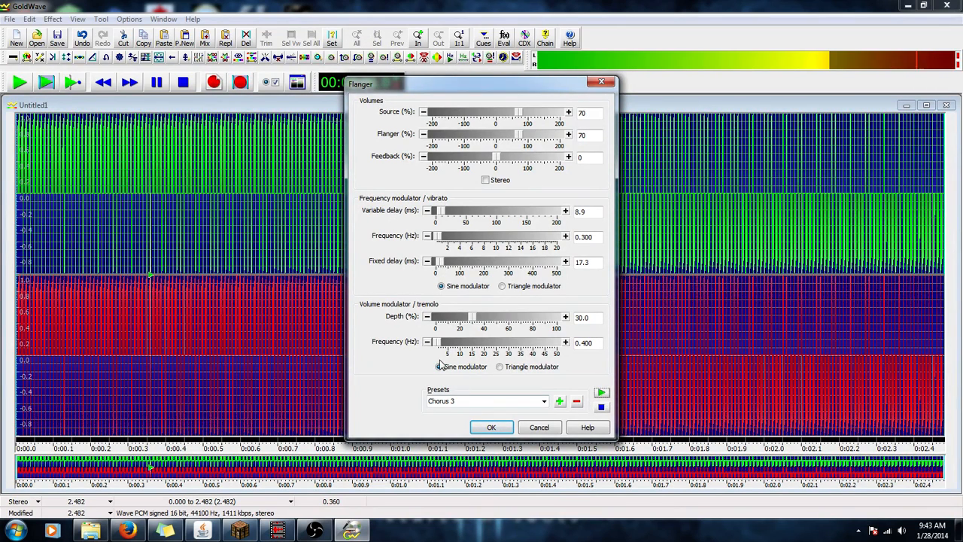
pyautogui.click(491, 427)
pyautogui.click(19, 81)
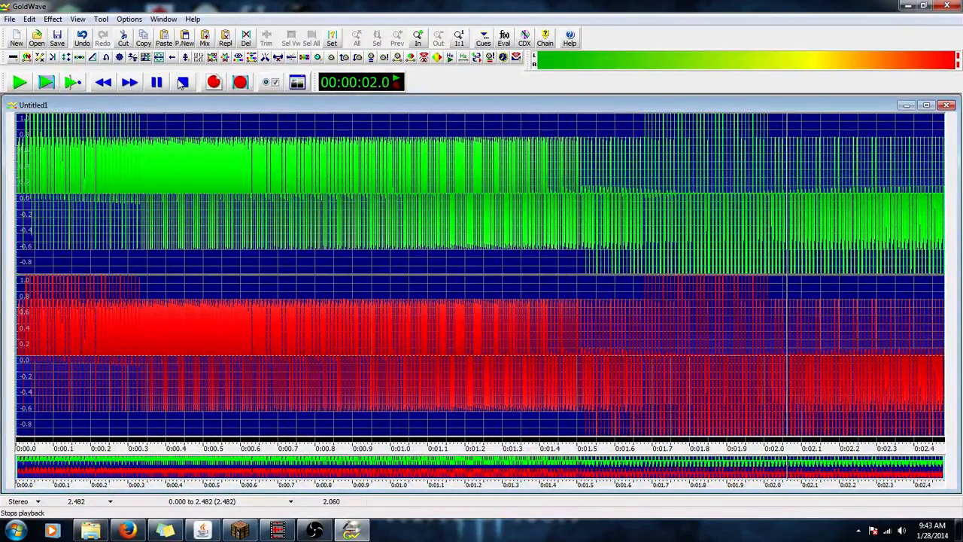
pyautogui.click(52, 20)
pyautogui.click(103, 181)
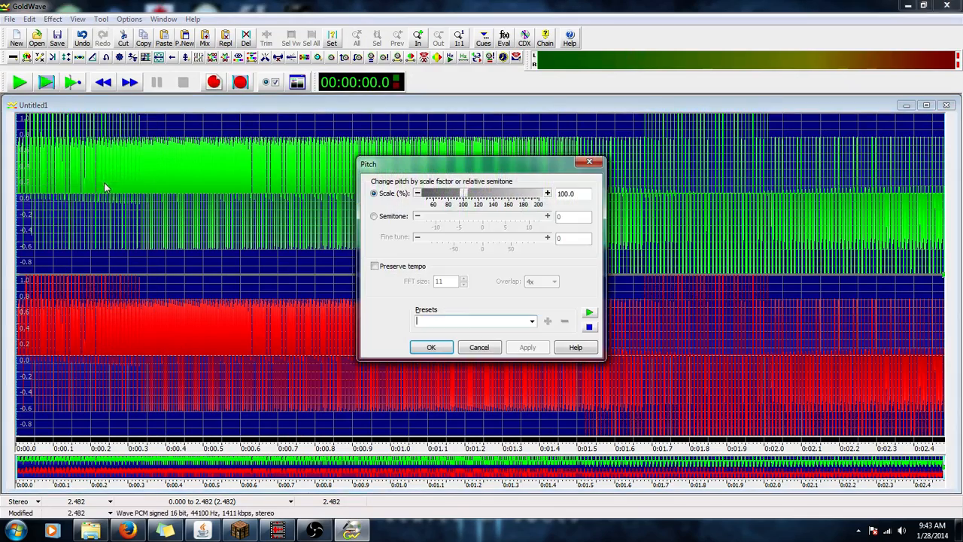
pyautogui.click(479, 347)
# - Try the Classic Phaser plug-in on the sound with repeated previews, and discard the effect
pyautogui.click(52, 19)
pyautogui.moveTo(95, 197)
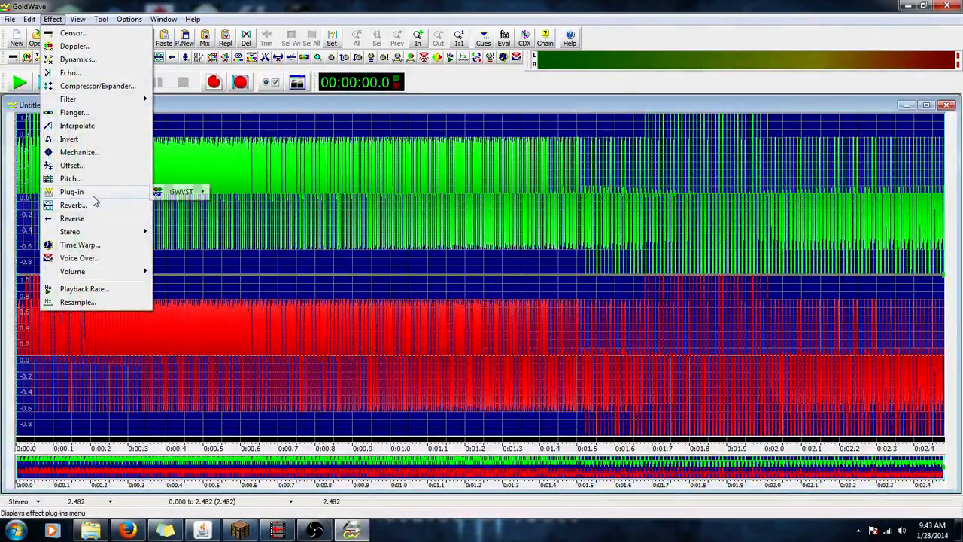
pyautogui.moveTo(181, 192)
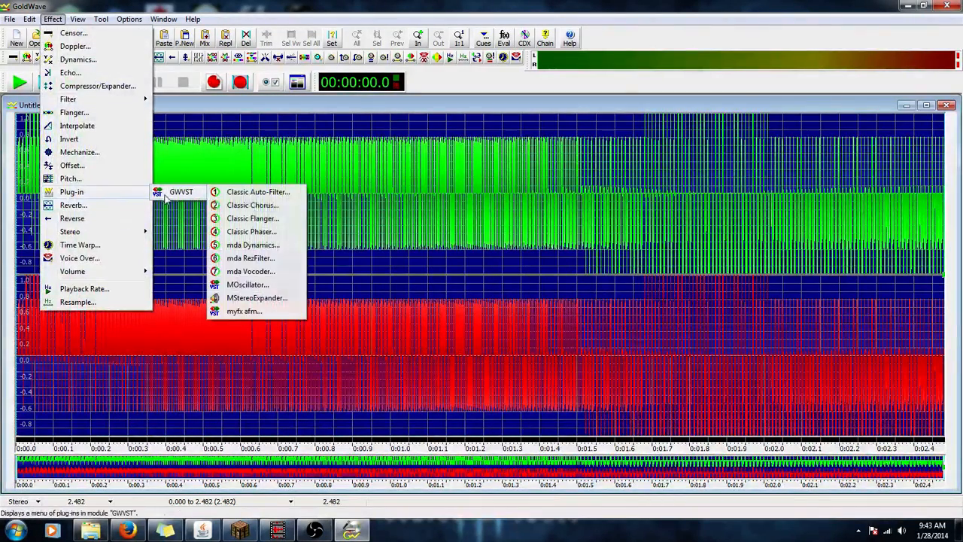
pyautogui.click(278, 231)
pyautogui.click(700, 358)
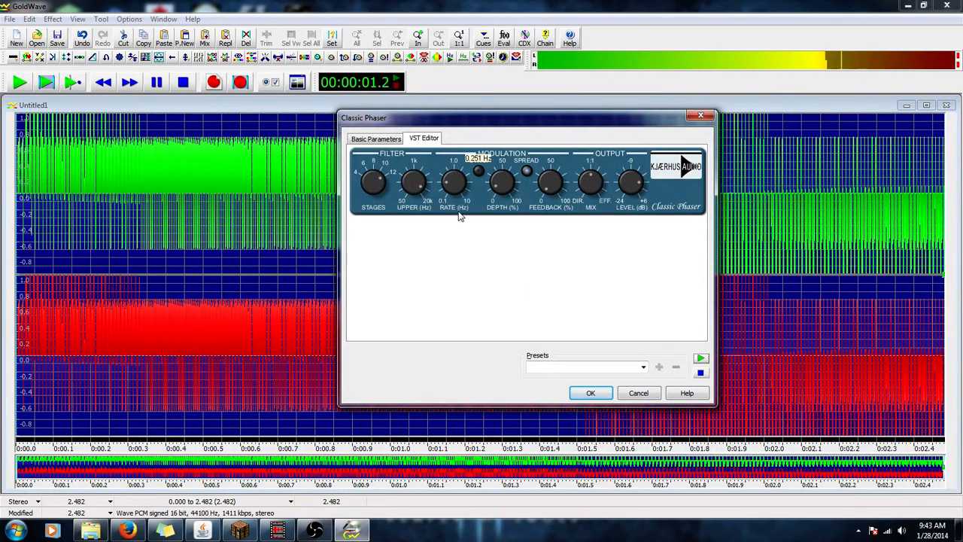
pyautogui.click(700, 358)
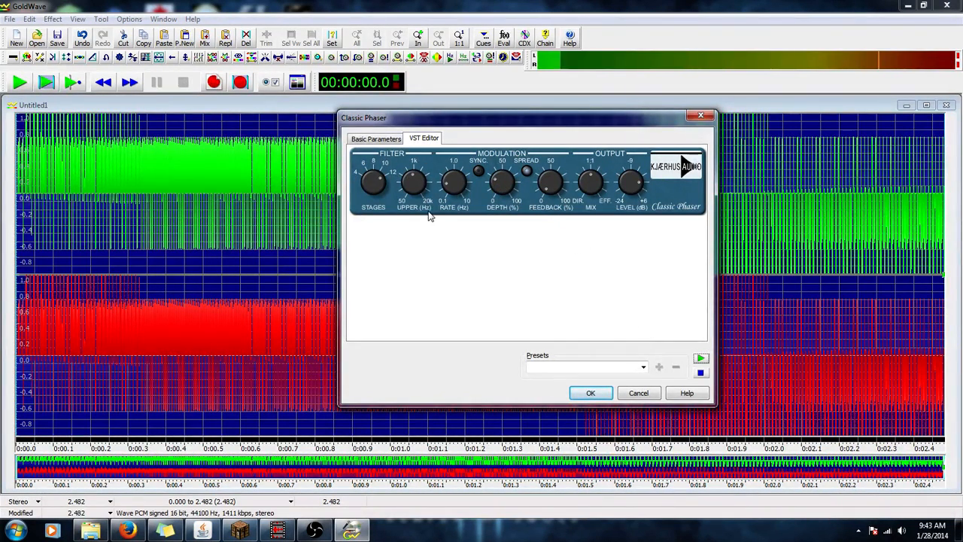
pyautogui.click(701, 359)
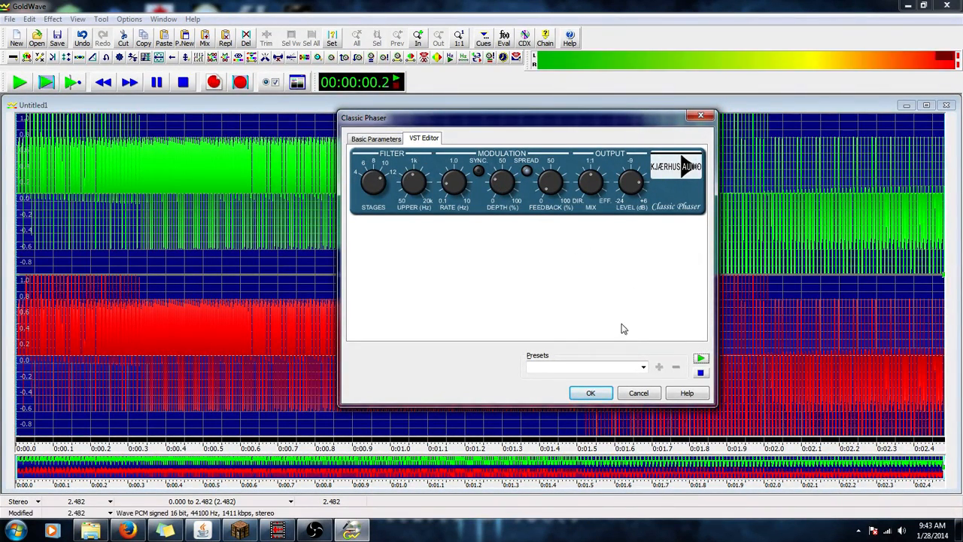
pyautogui.click(701, 359)
pyautogui.click(701, 372)
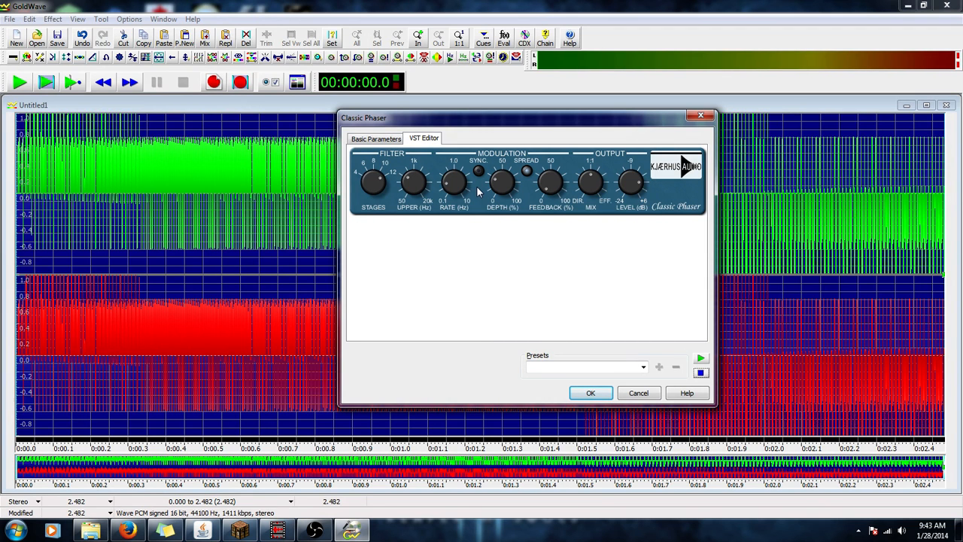
pyautogui.click(703, 362)
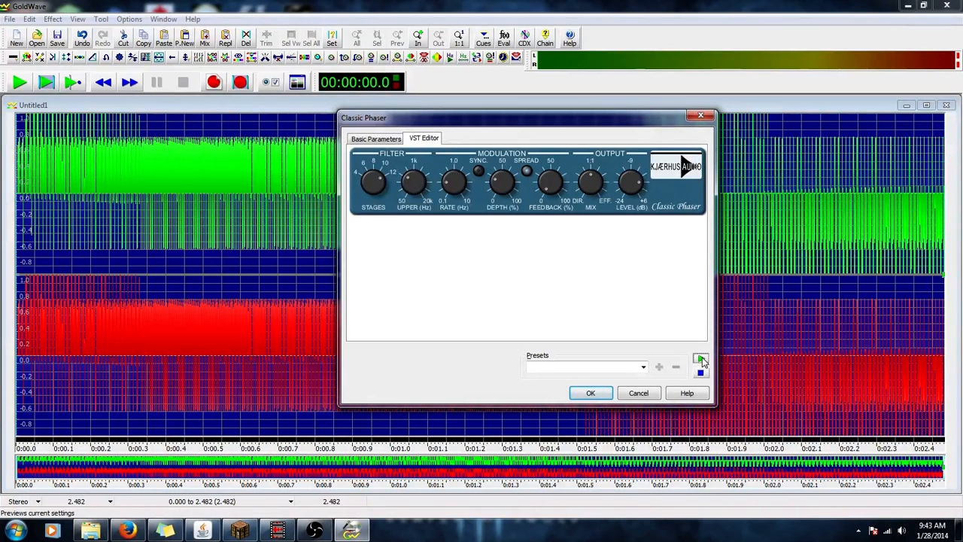
pyautogui.click(639, 392)
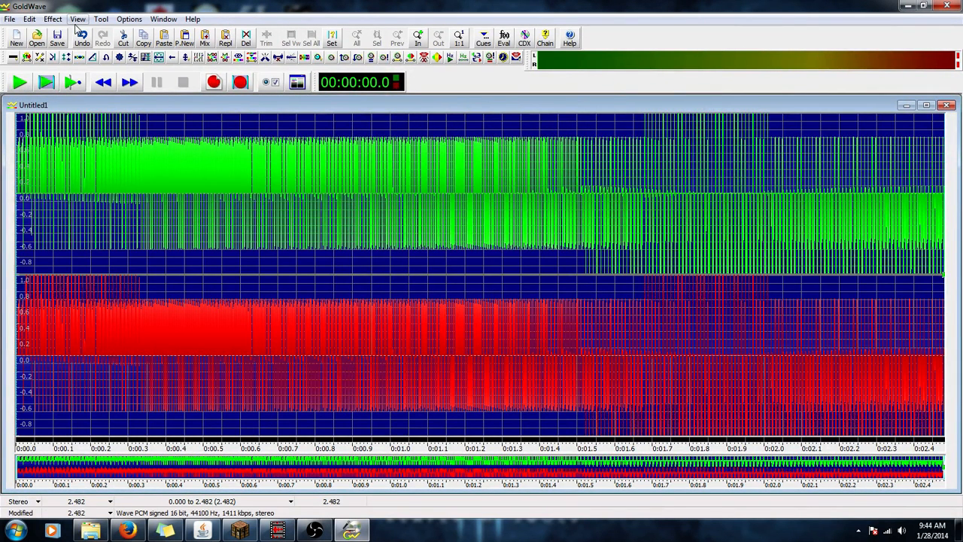
# - Play the sound, then preview a Spectrum Filter curve boosting about 31 Hz by 14 dB and 612 Hz by 12 dB, with a deep high-frequency cut
pyautogui.click(23, 83)
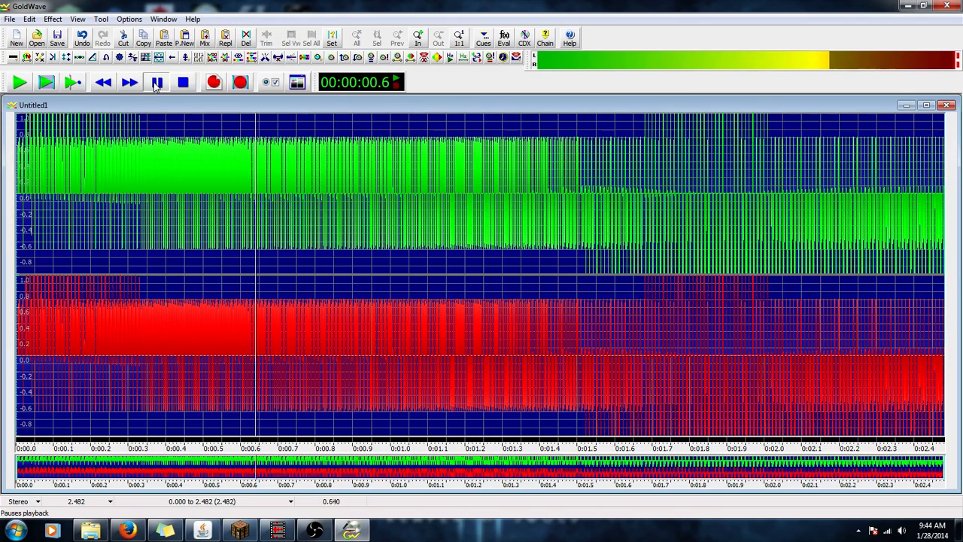
pyautogui.click(53, 19)
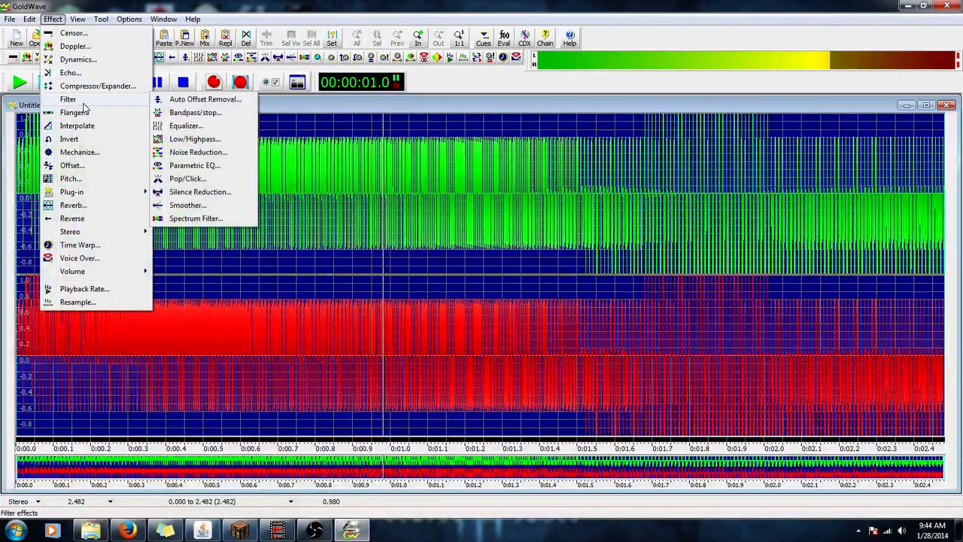
pyautogui.moveTo(140, 103)
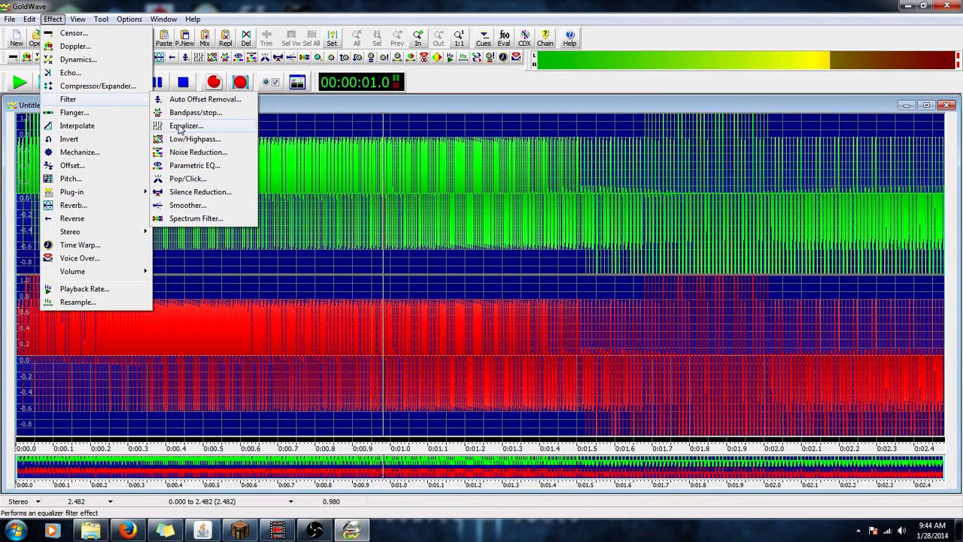
pyautogui.click(192, 220)
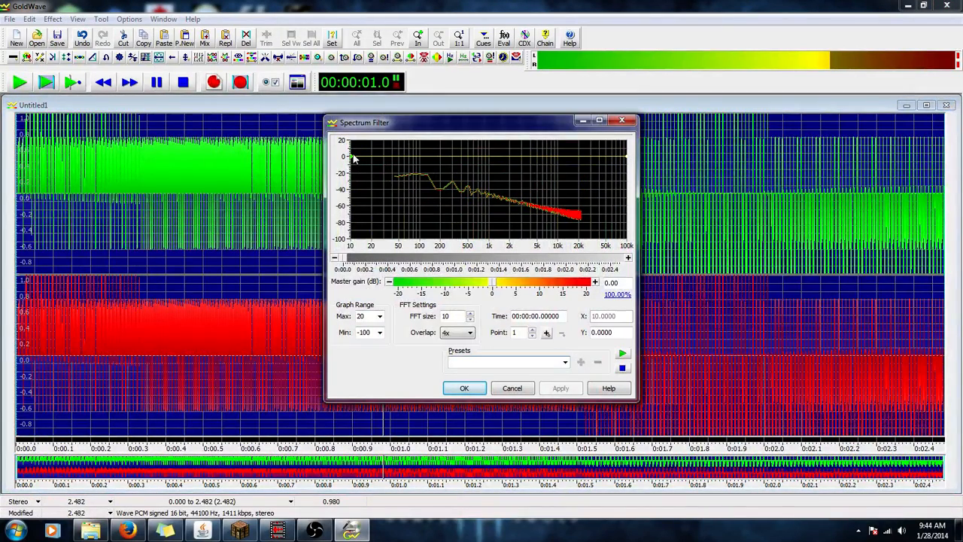
pyautogui.moveTo(413, 161); pyautogui.dragTo(384, 144)
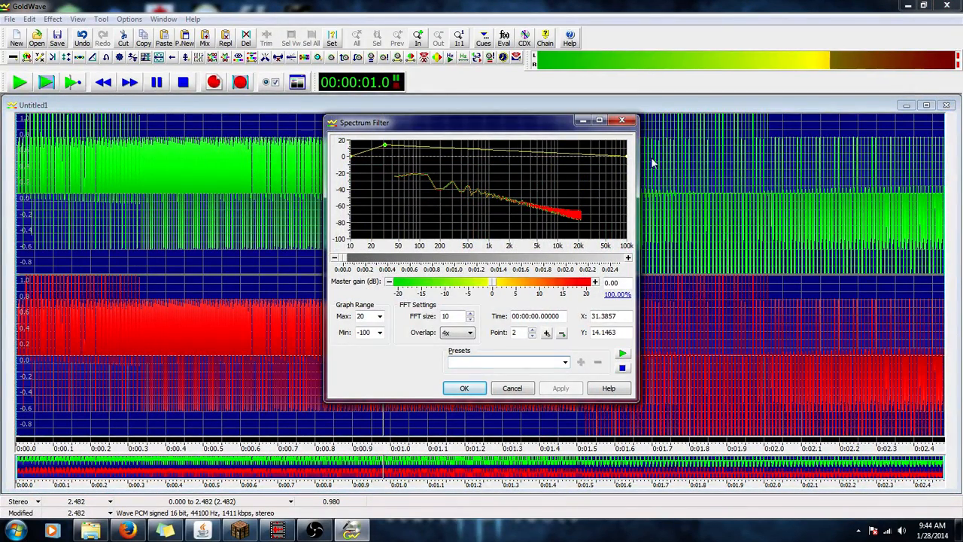
pyautogui.moveTo(609, 159); pyautogui.dragTo(609, 223)
pyautogui.moveTo(467, 176); pyautogui.dragTo(474, 146)
pyautogui.click(622, 354)
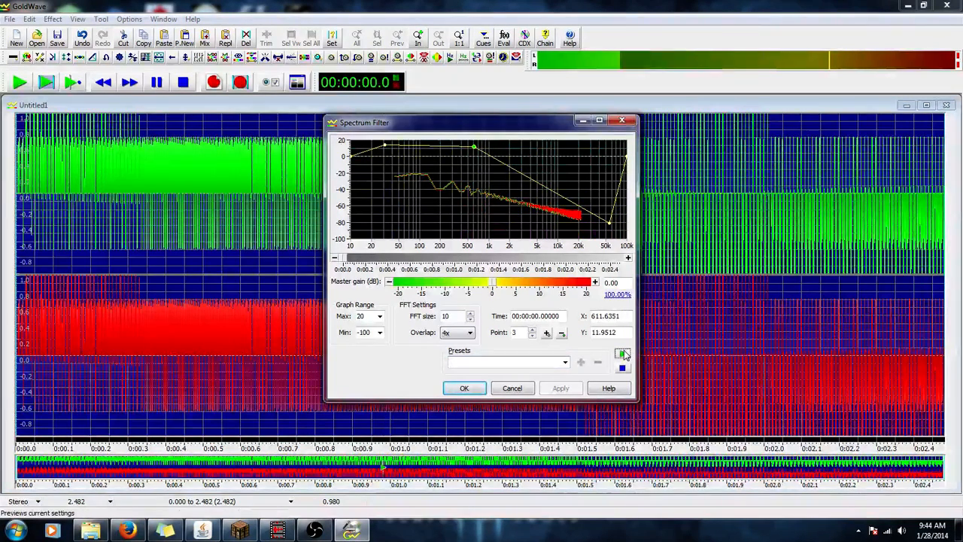
# - Try a filter curve peaking at about 17 dB near 45 Hz and falling to -100 dB near 613 Hz, and preview it
pyautogui.moveTo(610, 223); pyautogui.dragTo(451, 247)
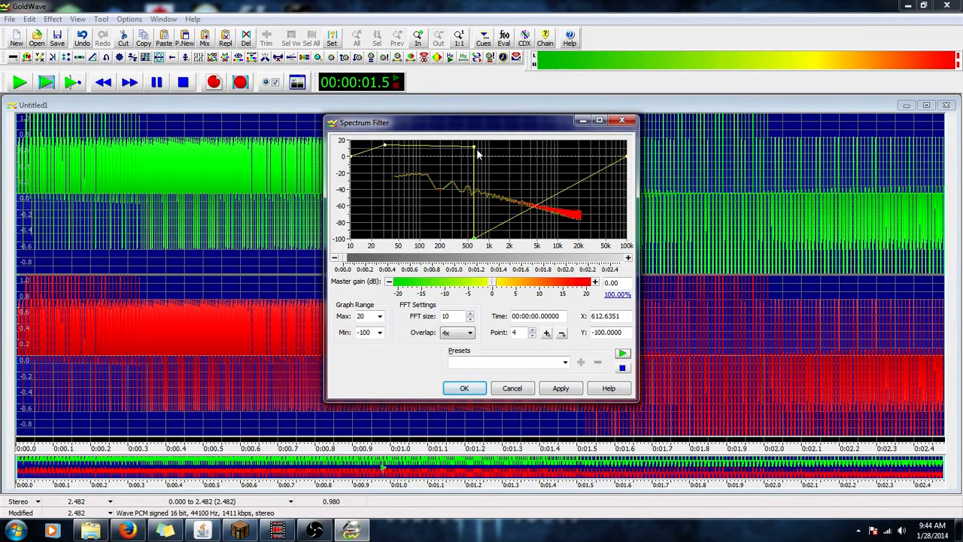
pyautogui.moveTo(475, 148); pyautogui.dragTo(395, 143)
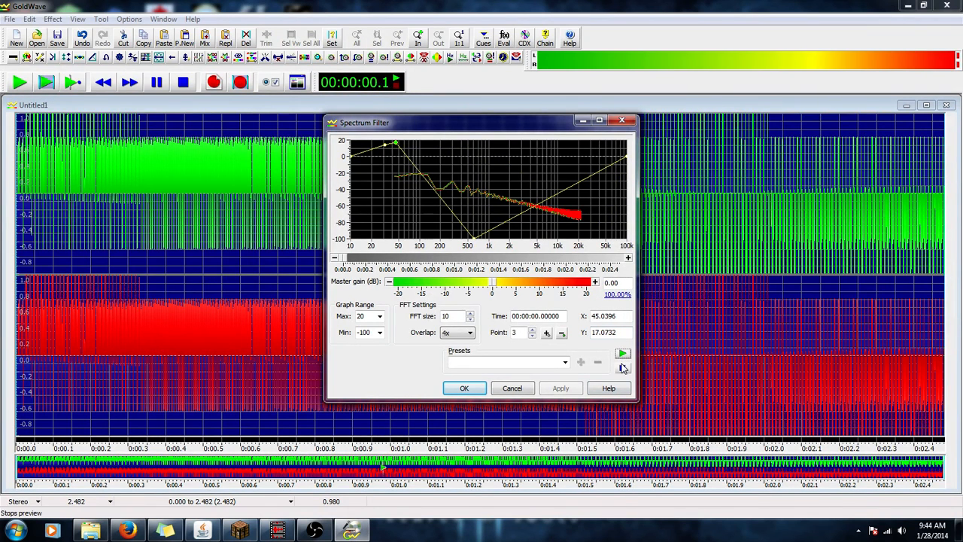
pyautogui.click(623, 367)
# - Reshape the filter curve to cut frequencies below about 7 kHz to between -60 and -100 dB and strongly boost those above, and preview it
pyautogui.moveTo(472, 239); pyautogui.dragTo(613, 144)
pyautogui.moveTo(396, 143); pyautogui.dragTo(547, 240)
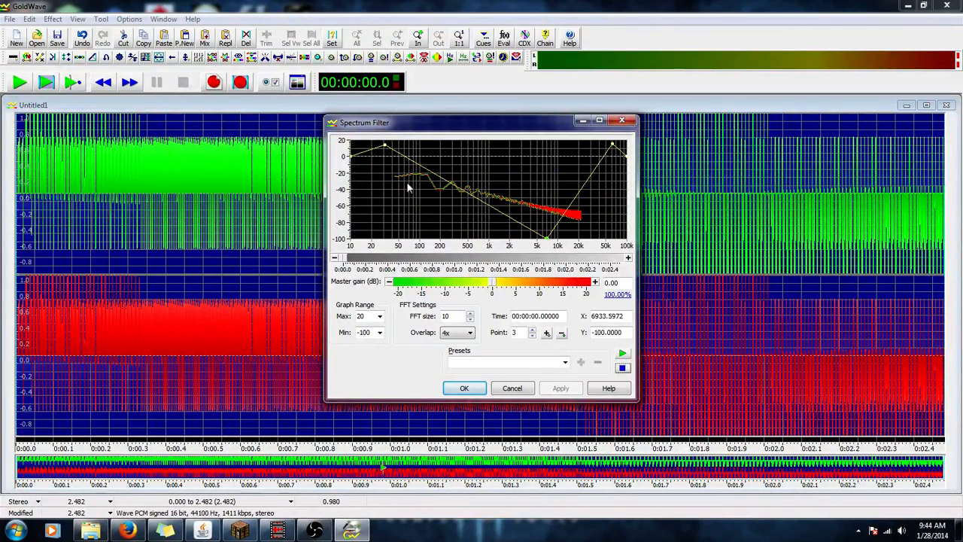
pyautogui.moveTo(601, 205); pyautogui.dragTo(547, 140)
pyautogui.moveTo(391, 148); pyautogui.dragTo(376, 207)
pyautogui.moveTo(352, 158); pyautogui.dragTo(350, 224)
pyautogui.click(622, 352)
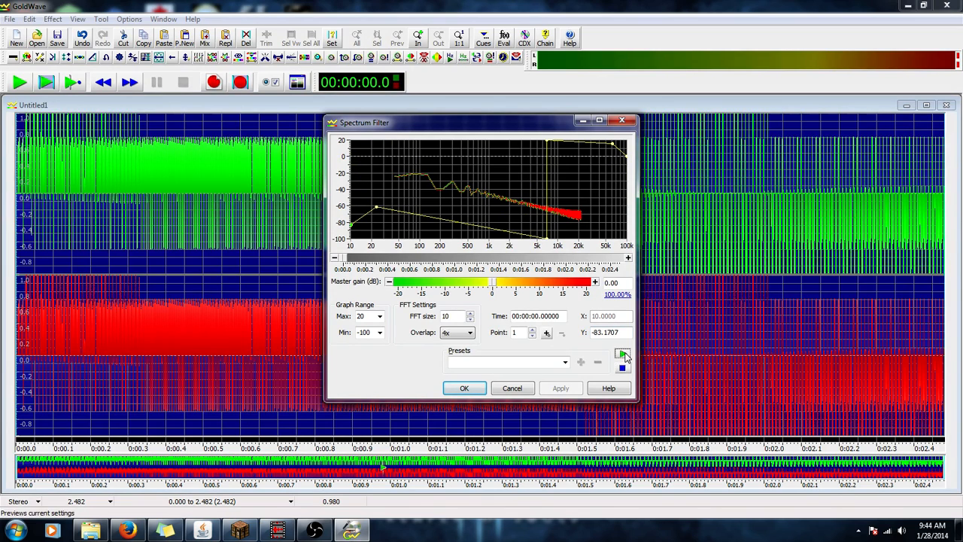
# - Move the 7 kHz boost point to about 7 dB and the 10 Hz point to about -12 dB, and set the graph range minimum to -20
pyautogui.moveTo(548, 140); pyautogui.dragTo(548, 154)
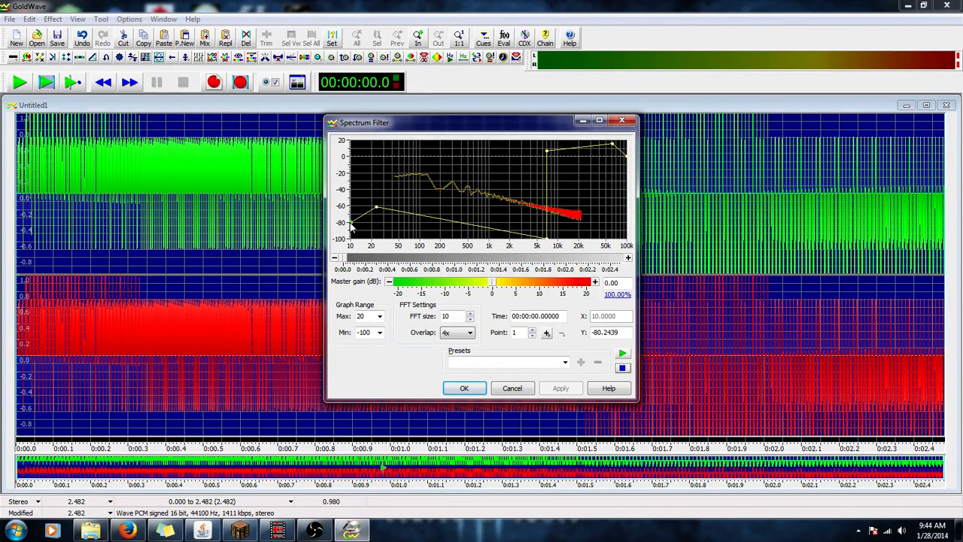
pyautogui.moveTo(351, 226); pyautogui.dragTo(351, 167)
pyautogui.click(380, 316)
pyautogui.click(381, 317)
pyautogui.click(380, 332)
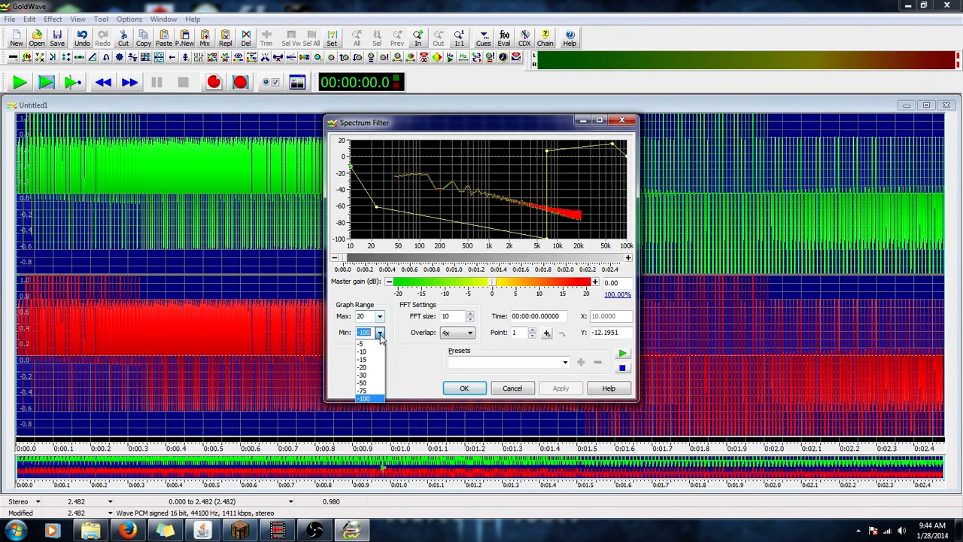
pyautogui.click(369, 368)
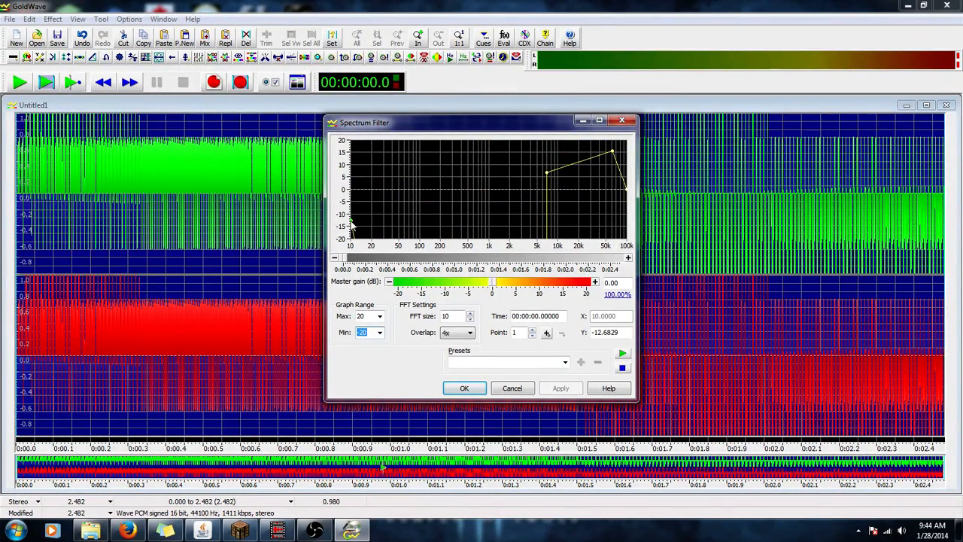
# - Shape a bass boost of about 6 to 7 dB between 15 and 203 Hz, dropping to about 0 dB near 285 Hz
pyautogui.moveTo(352, 226); pyautogui.dragTo(353, 197)
pyautogui.moveTo(358, 236); pyautogui.dragTo(364, 174)
pyautogui.click(371, 236)
pyautogui.moveTo(371, 237); pyautogui.dragTo(375, 178)
pyautogui.moveTo(375, 236); pyautogui.dragTo(375, 171)
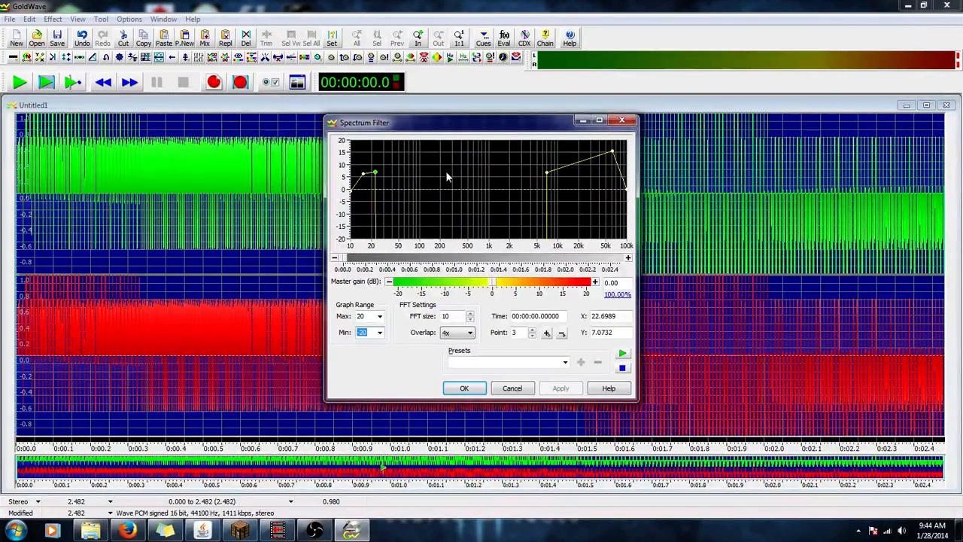
pyautogui.moveTo(381, 237); pyautogui.dragTo(442, 172)
pyautogui.moveTo(467, 238); pyautogui.dragTo(452, 194)
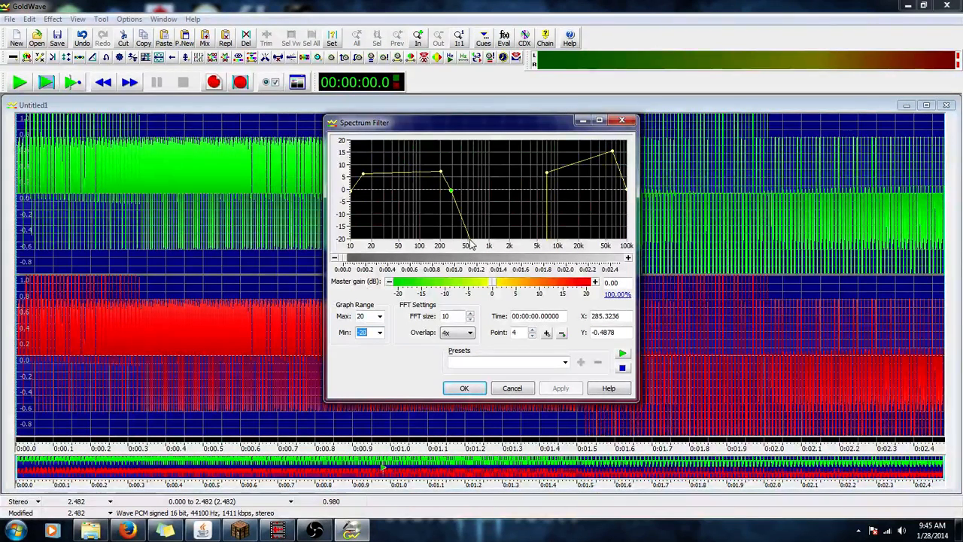
# - Remove the 285 Hz point and place the end of the bass slope at about 748 Hz, -20 dB
pyautogui.moveTo(470, 239); pyautogui.dragTo(512, 191)
pyautogui.rightClick(512, 191)
pyautogui.click(468, 238)
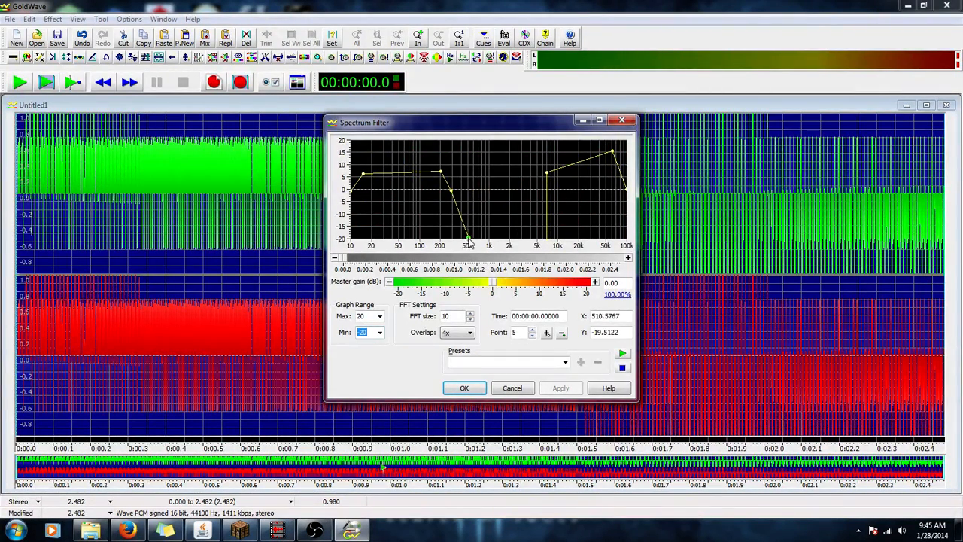
pyautogui.rightClick(454, 194)
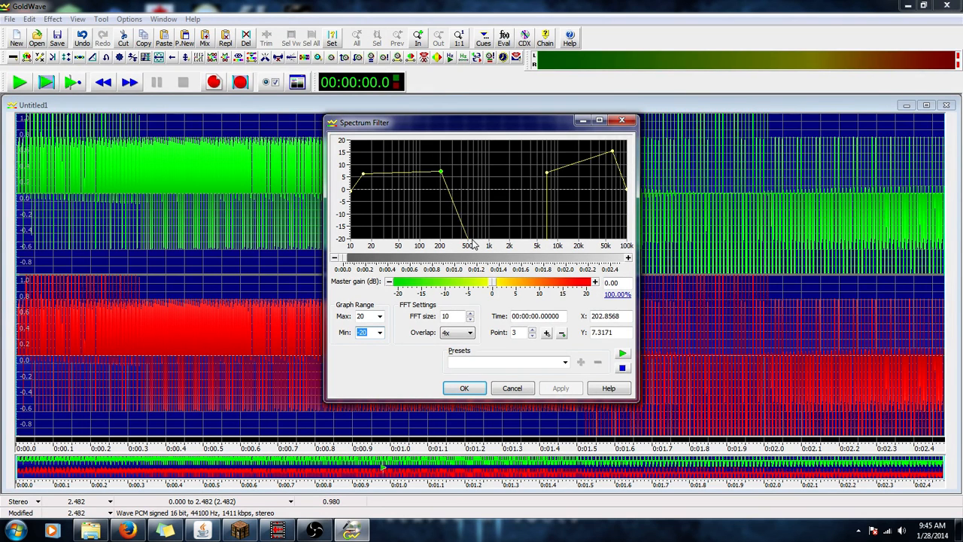
pyautogui.moveTo(471, 239)
pyautogui.mouseDown()
pyautogui.moveTo(497, 217)
pyautogui.moveTo(480, 239)
pyautogui.mouseUp()
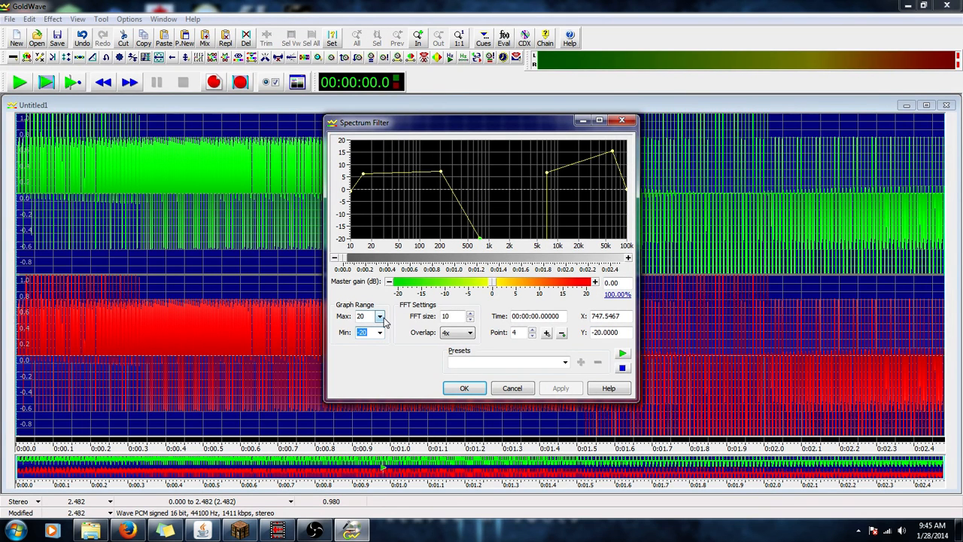
# - Set the graph range minimum to -100, raise the -100 dB point to about -5 dB near 4 kHz, and remove the 748 Hz point
pyautogui.click(379, 332)
pyautogui.click(362, 403)
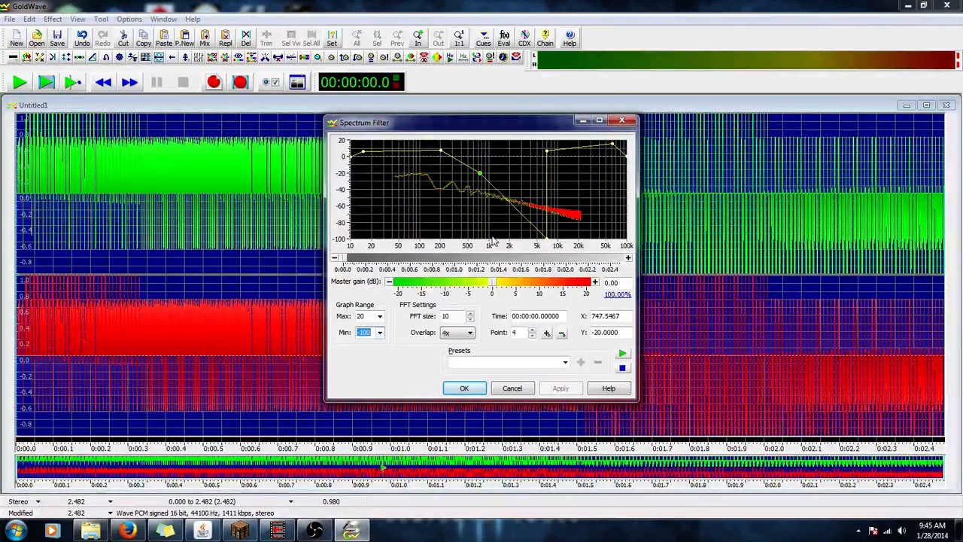
pyautogui.moveTo(547, 239); pyautogui.dragTo(483, 157)
pyautogui.rightClick(482, 158)
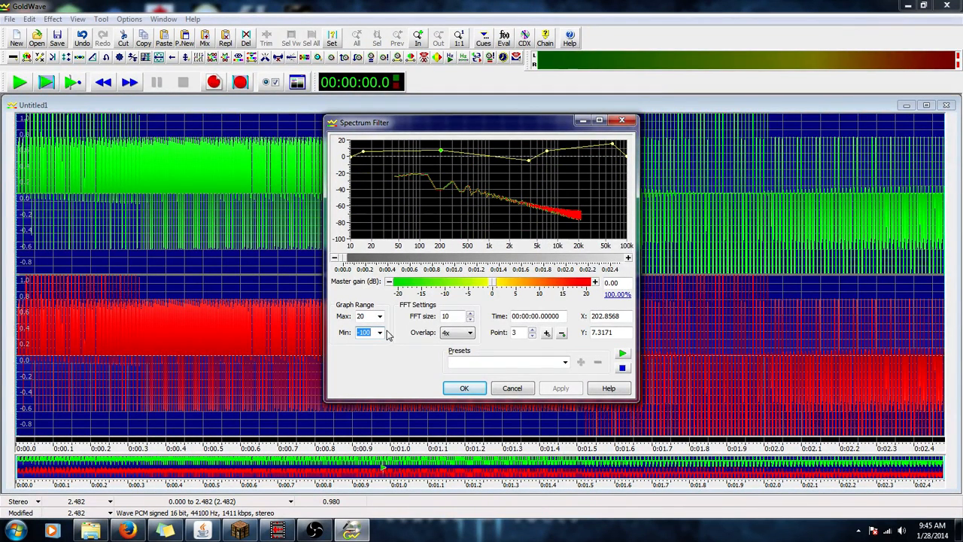
# - With the graph range minimum at -20, flatten the mids to about 0 dB from 320 Hz to 5 kHz and level the highs at about 7.6 dB
pyautogui.click(383, 333)
pyautogui.click(366, 370)
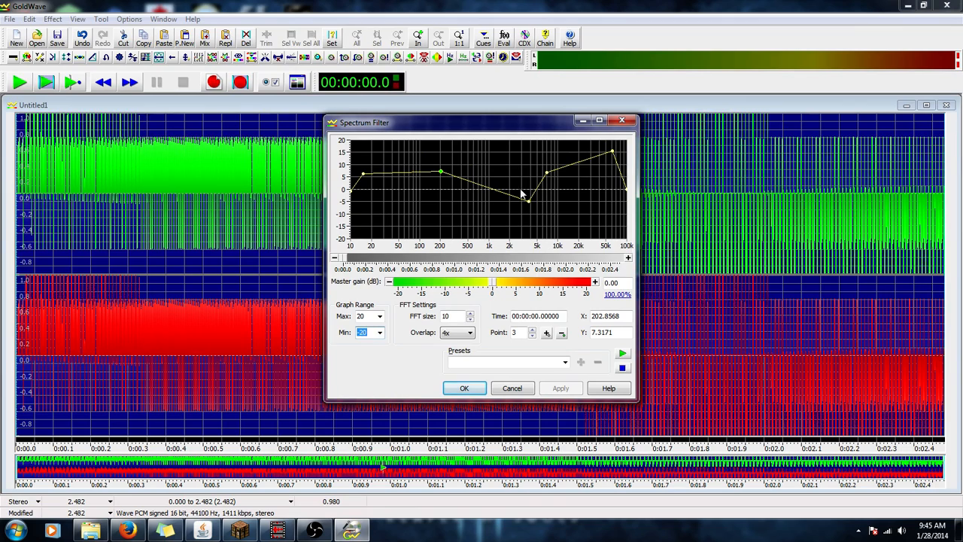
pyautogui.moveTo(528, 202); pyautogui.dragTo(456, 190)
pyautogui.moveTo(530, 182); pyautogui.dragTo(555, 172)
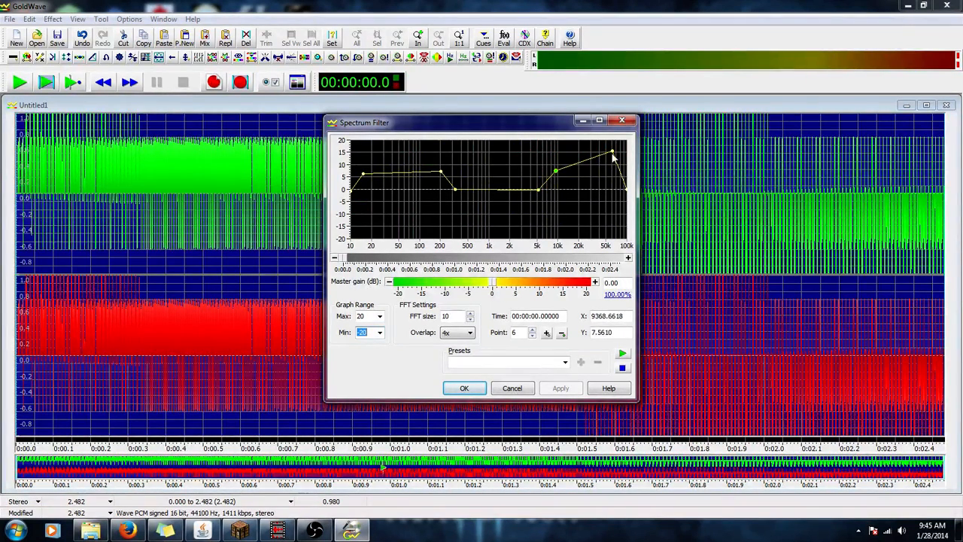
pyautogui.moveTo(612, 153); pyautogui.dragTo(612, 172)
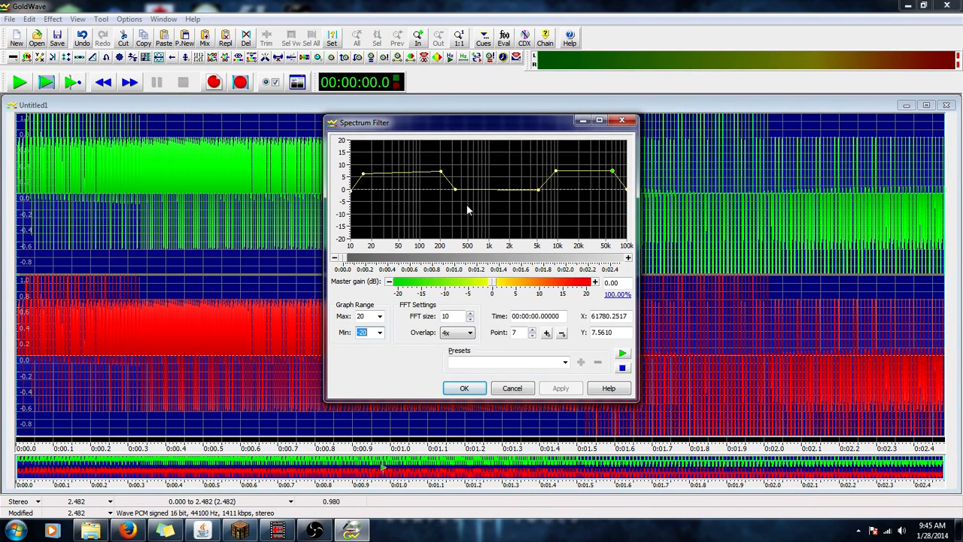
# - Preview the finished Spectrum Filter curve and apply it to the sound
pyautogui.click(621, 353)
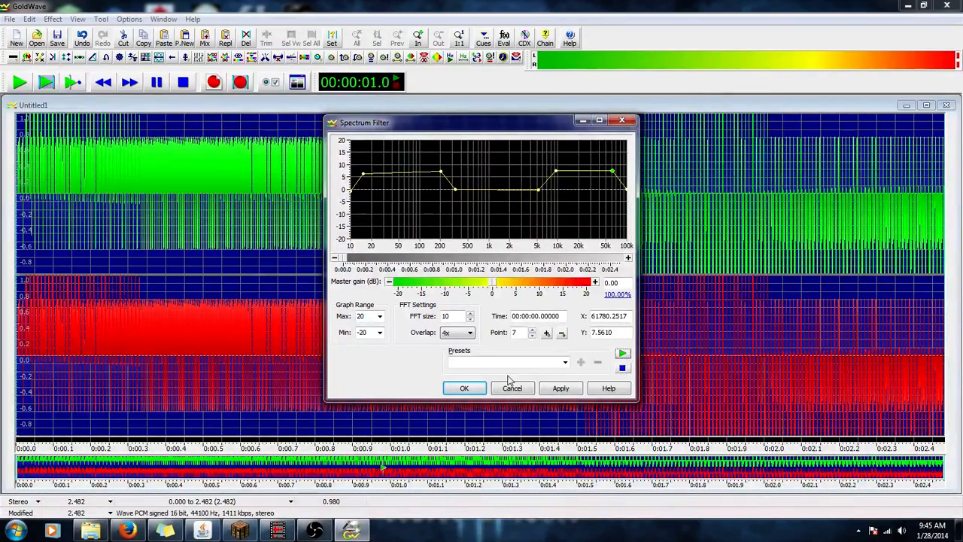
pyautogui.click(621, 367)
pyautogui.click(465, 389)
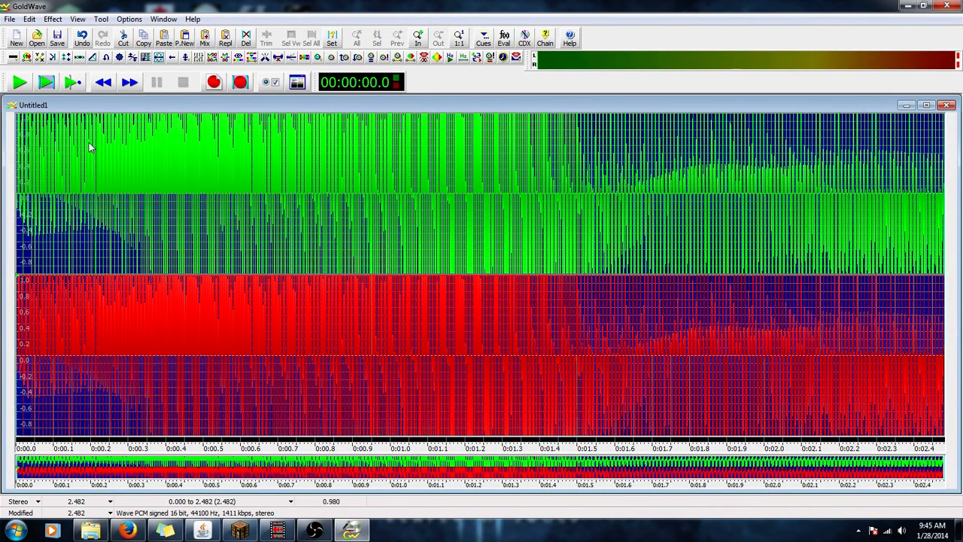
# - Lower the volume of the whole sound by about 1.27 dB with Change Volume
pyautogui.click(53, 19)
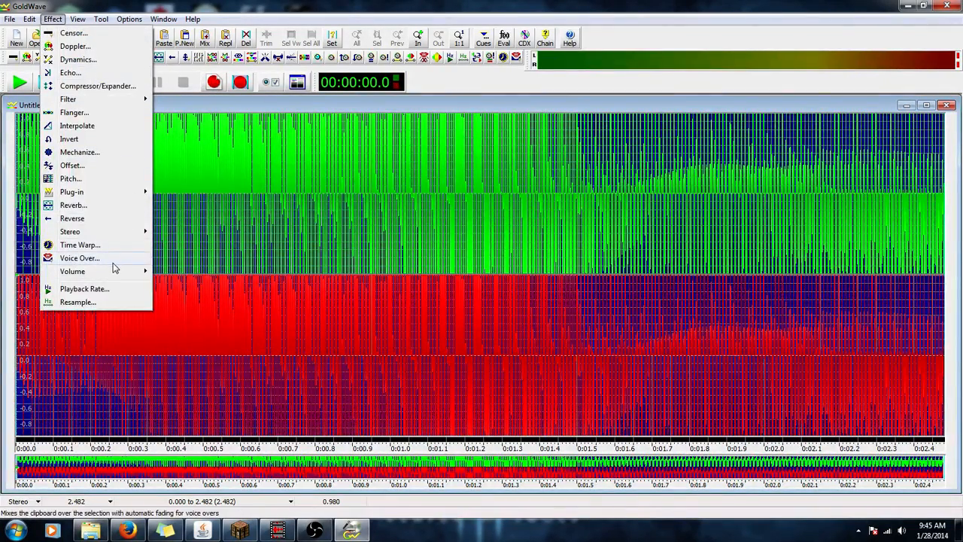
pyautogui.moveTo(115, 271)
pyautogui.click(184, 282)
pyautogui.moveTo(555, 233); pyautogui.dragTo(542, 238)
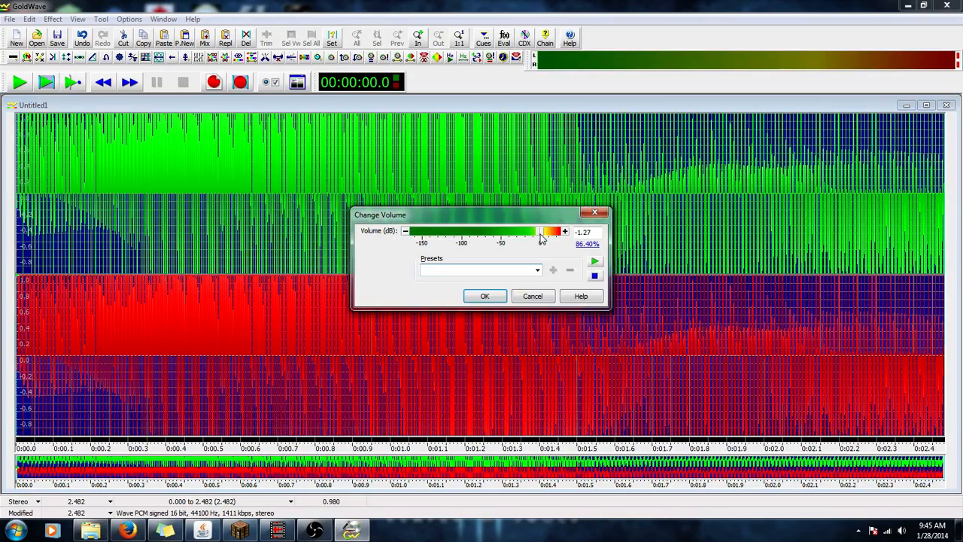
pyautogui.click(485, 296)
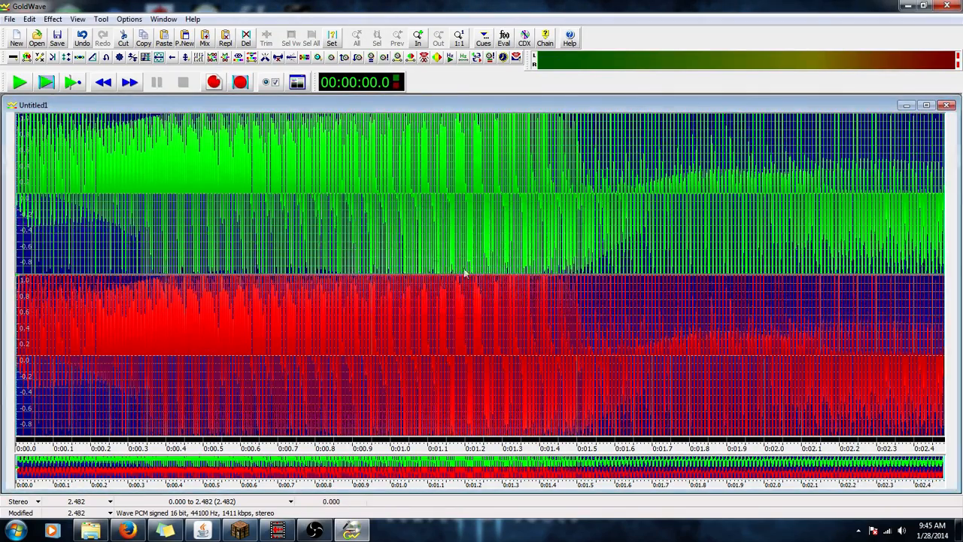
# - Reduce the sound's volume further with Change Volume and play back the result
pyautogui.click(52, 19)
pyautogui.moveTo(105, 272)
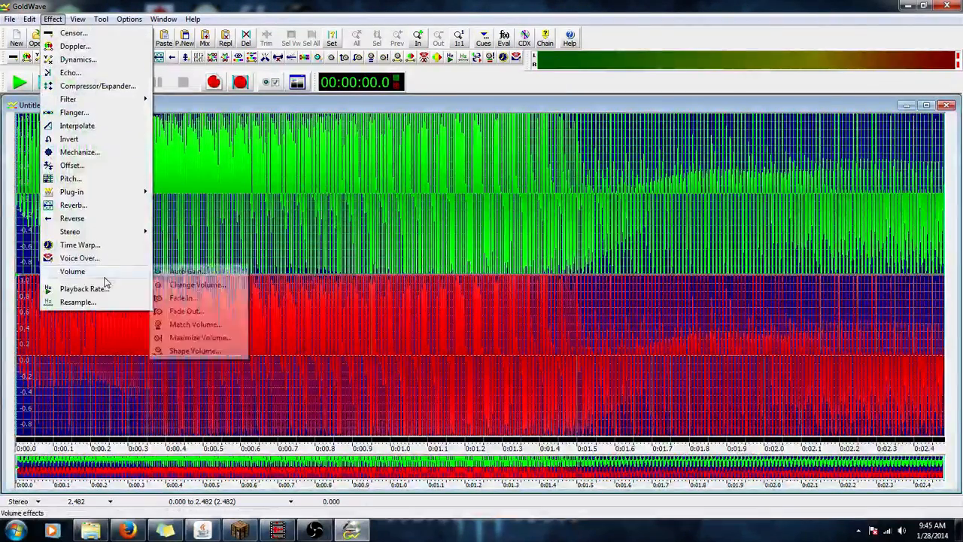
pyautogui.click(164, 286)
pyautogui.moveTo(542, 233); pyautogui.dragTo(539, 237)
pyautogui.click(502, 298)
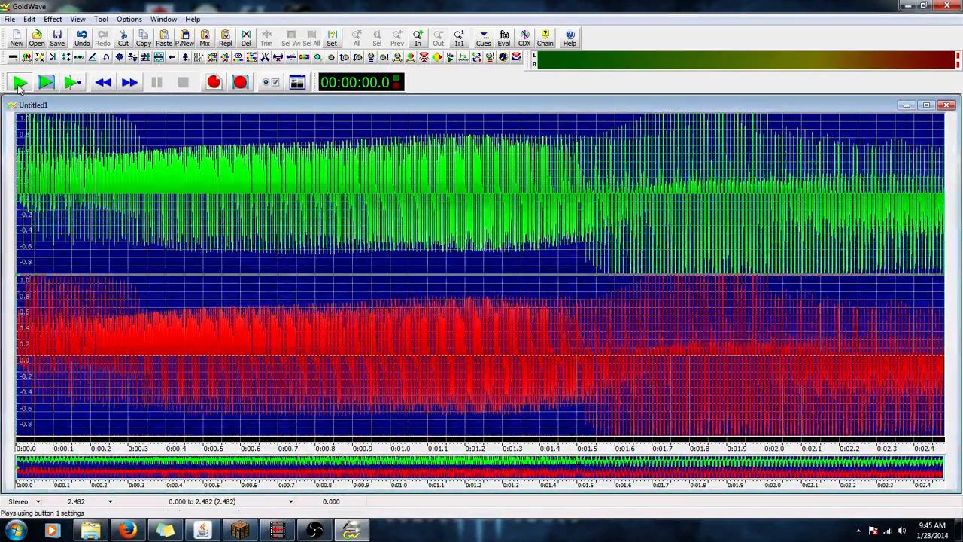
pyautogui.press('space')
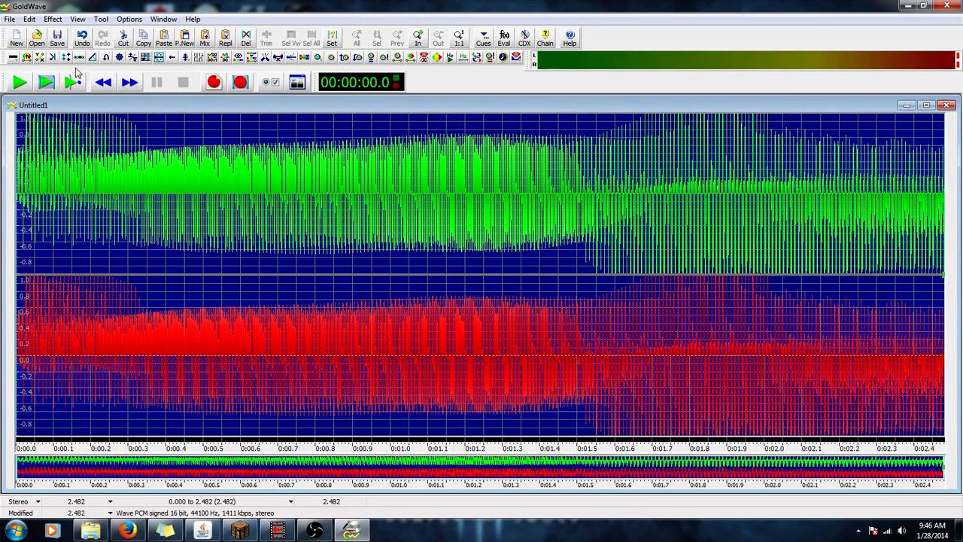
pyautogui.click(19, 82)
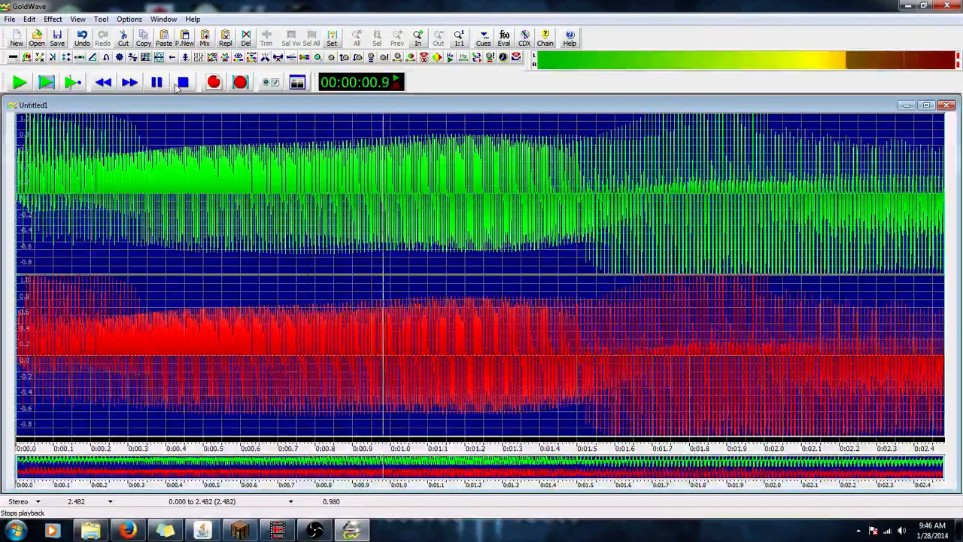
pyautogui.click(182, 82)
# - Load the Hiss noise preset in Dynamics, stretch its centre points to about 0.34 and -0.36, and preview it
pyautogui.click(53, 18)
pyautogui.click(76, 60)
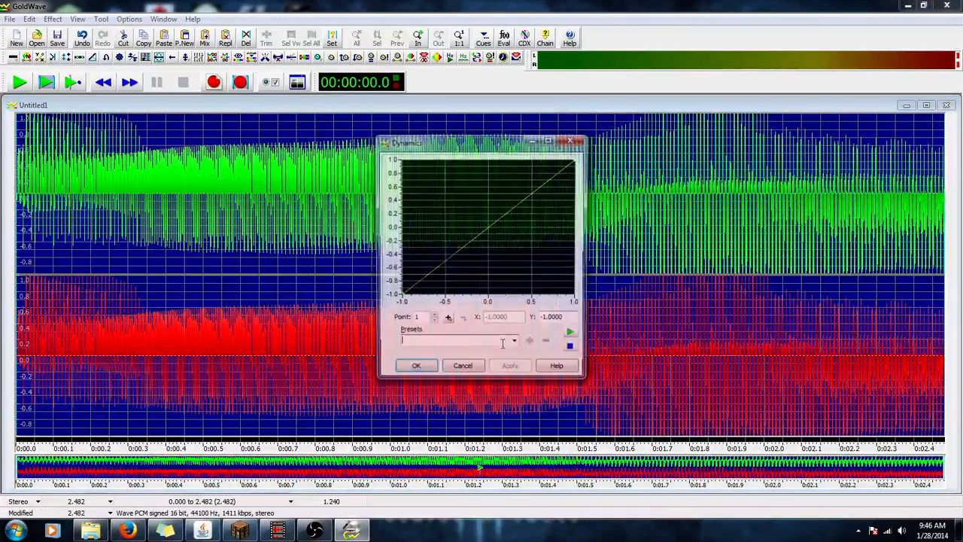
pyautogui.click(503, 343)
pyautogui.click(433, 397)
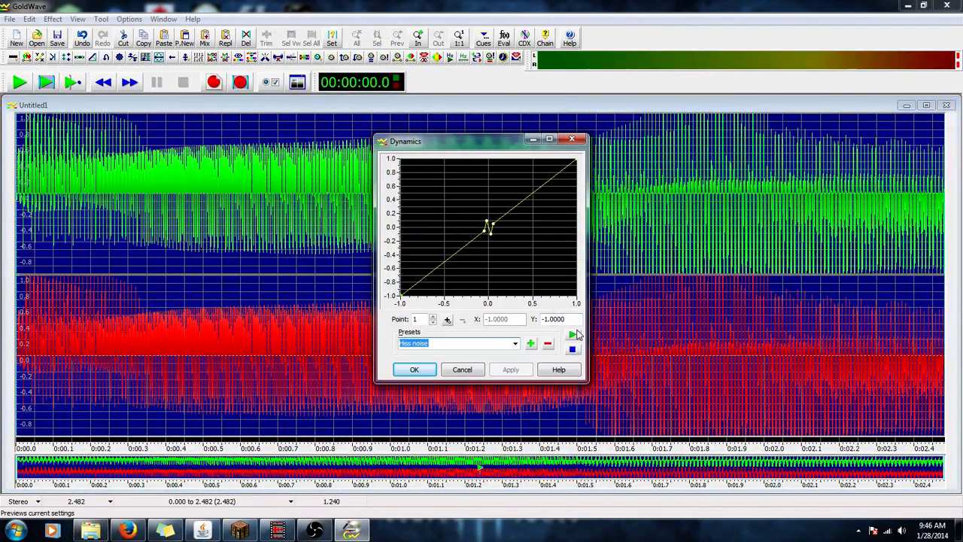
pyautogui.moveTo(488, 223); pyautogui.dragTo(484, 204)
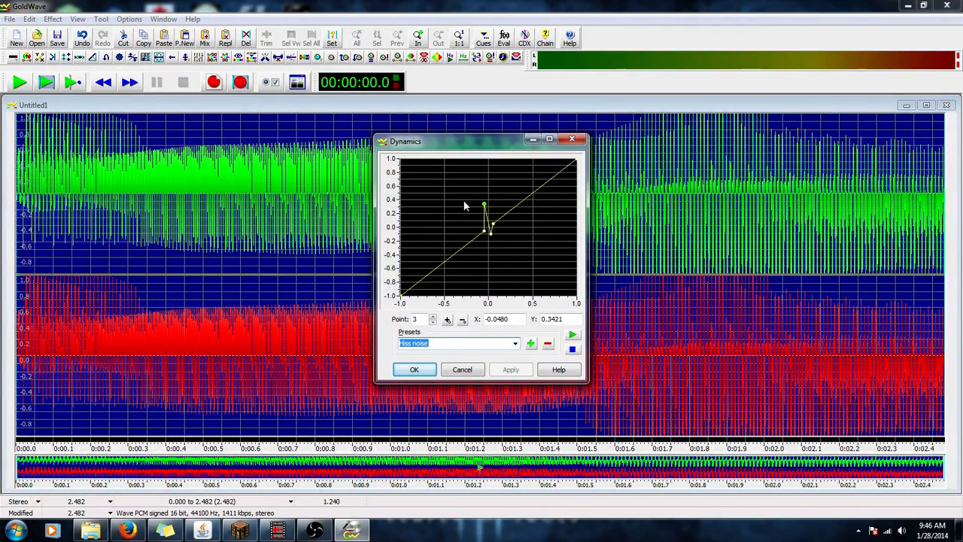
pyautogui.moveTo(492, 240); pyautogui.dragTo(493, 252)
pyautogui.click(573, 335)
# - Extend the two centre spikes of the Dynamics curve to 1.0 and -1.0 and preview the result
pyautogui.moveTo(484, 204); pyautogui.dragTo(466, 137)
pyautogui.moveTo(493, 252); pyautogui.dragTo(493, 295)
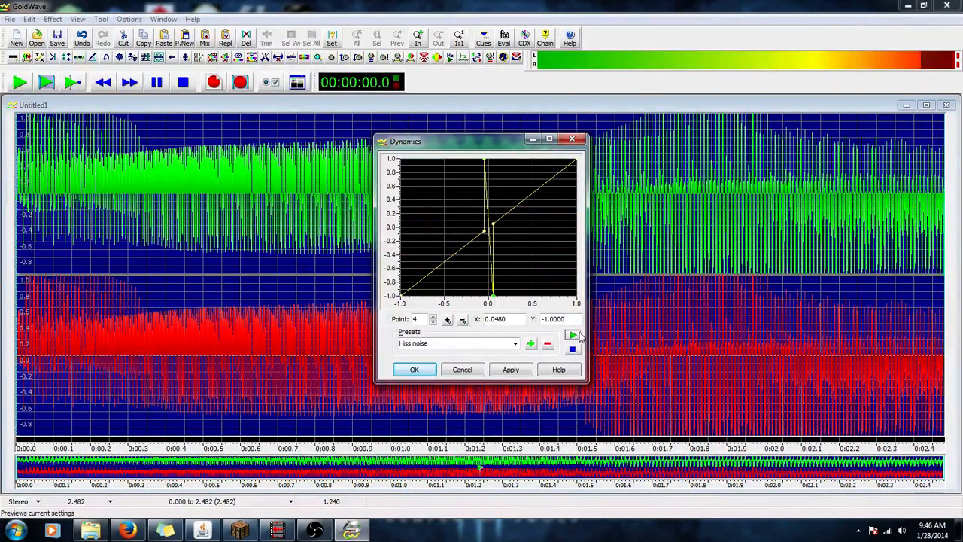
pyautogui.click(573, 337)
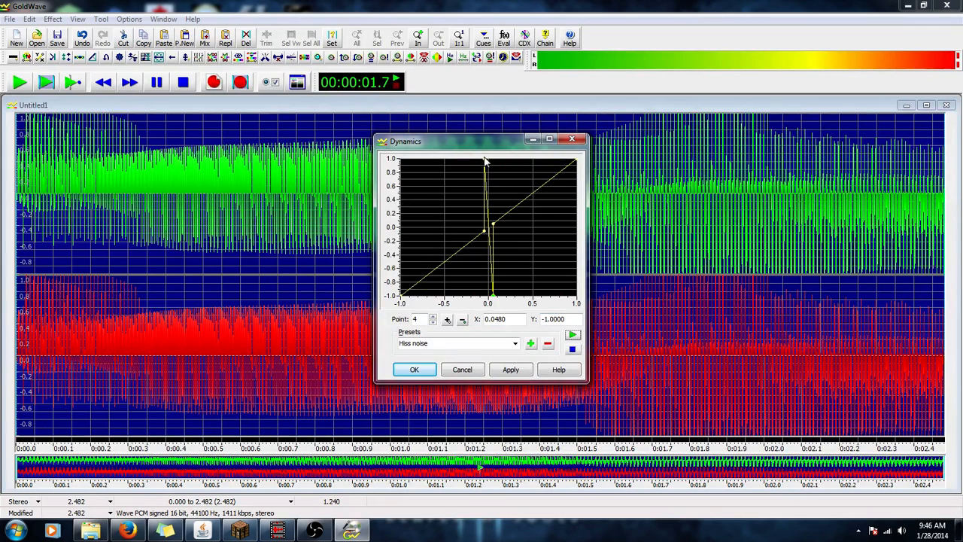
# - Pull the centre spikes back to about 0.32 and -0.36, apply the Dynamics curve, and play the sound
pyautogui.moveTo(485, 160); pyautogui.dragTo(483, 201)
pyautogui.moveTo(493, 295); pyautogui.dragTo(493, 251)
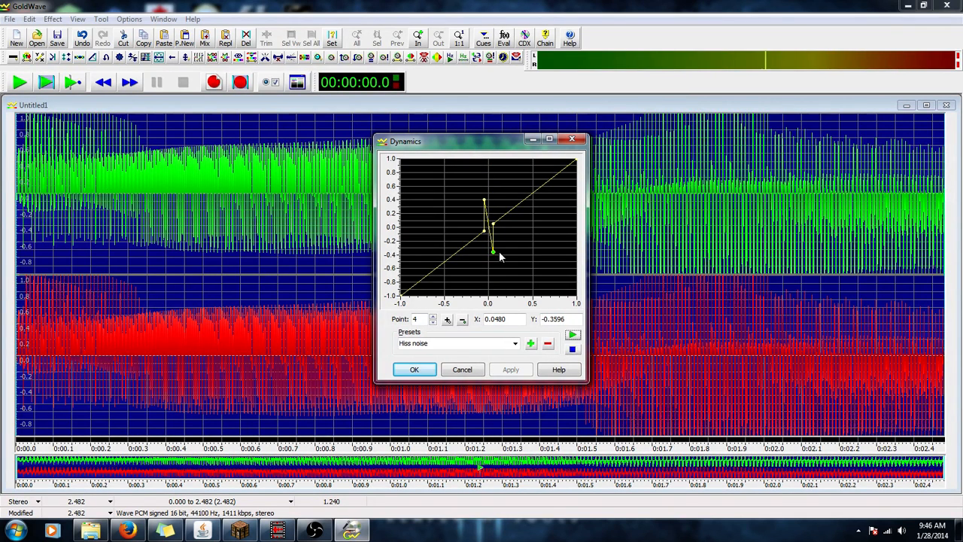
pyautogui.click(572, 337)
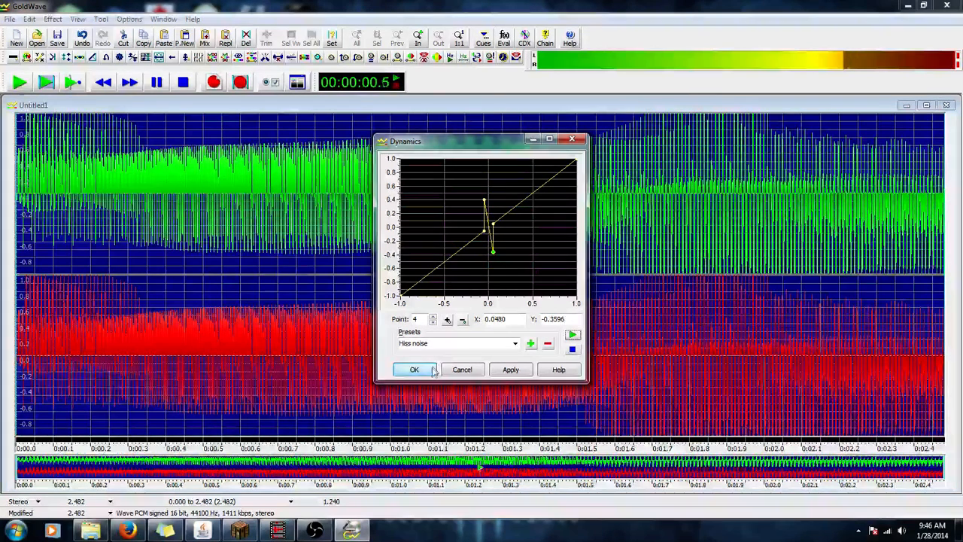
pyautogui.moveTo(484, 200); pyautogui.dragTo(484, 206)
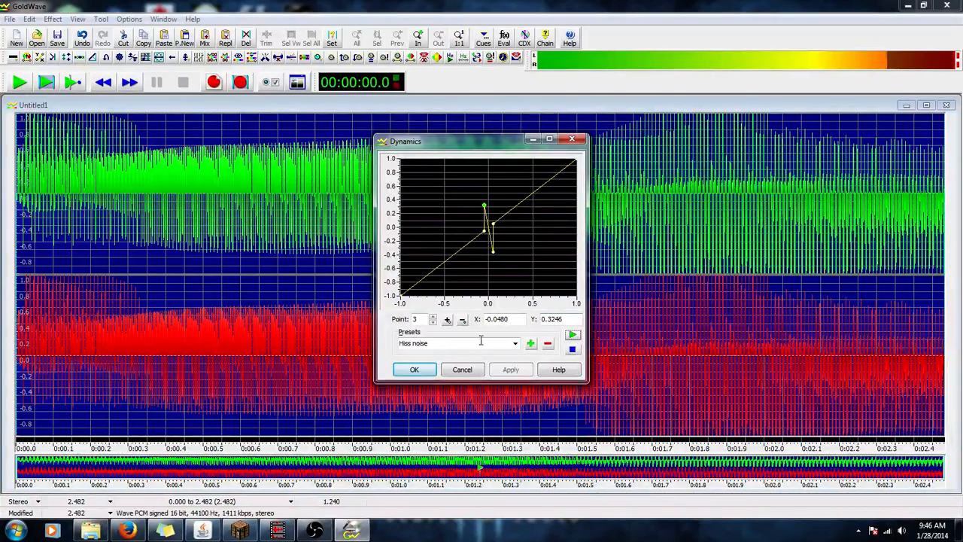
pyautogui.moveTo(422, 383); pyautogui.dragTo(421, 374)
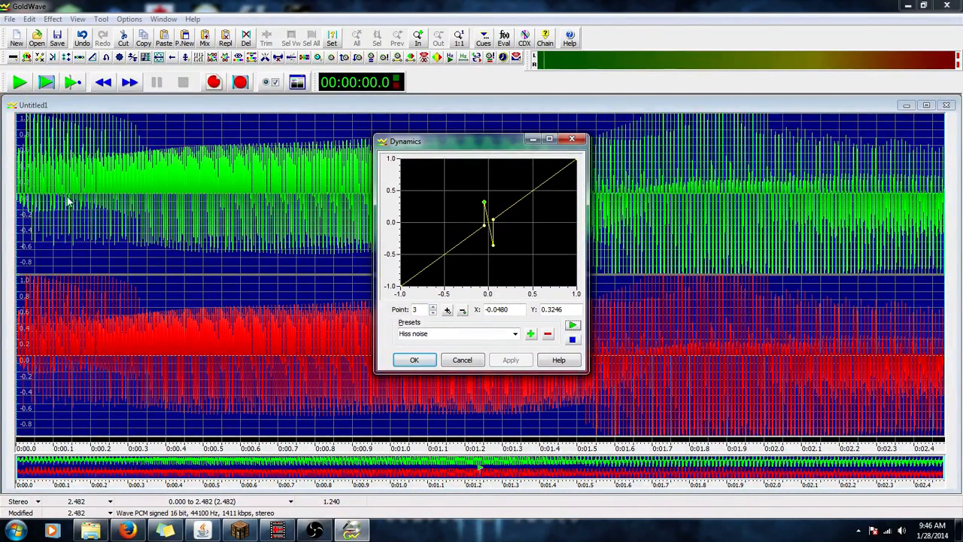
pyautogui.click(414, 361)
pyautogui.click(20, 83)
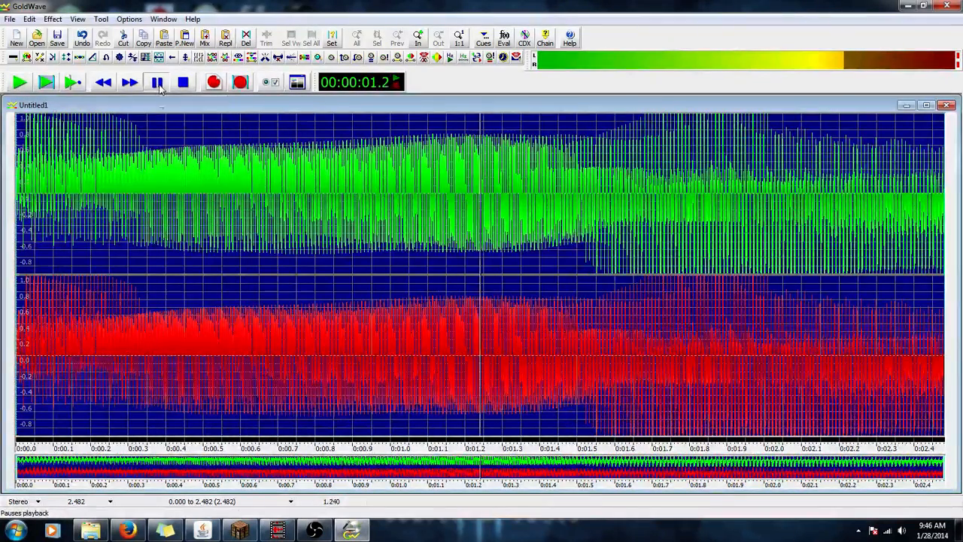
# - Undo the Hiss noise Dynamics effect and play back the restored sound
pyautogui.click(82, 37)
pyautogui.click(70, 85)
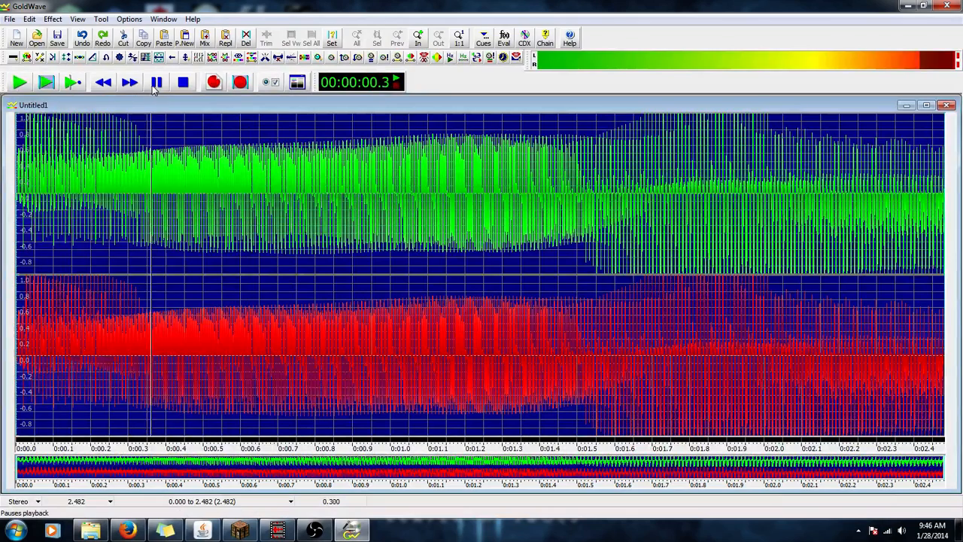
pyautogui.click(158, 85)
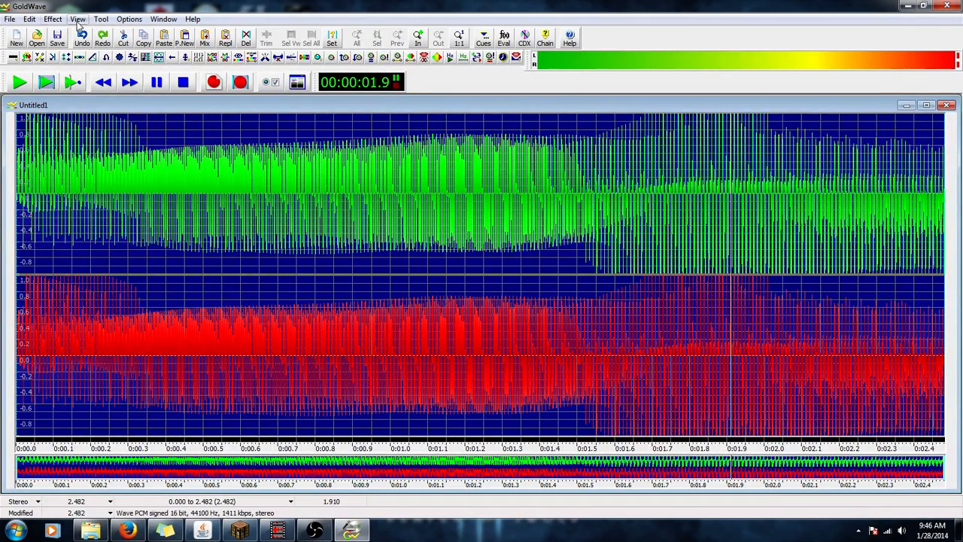
# - Load the Sign change preset in Dynamics and preview its effect on the sound
pyautogui.click(53, 19)
pyautogui.click(78, 59)
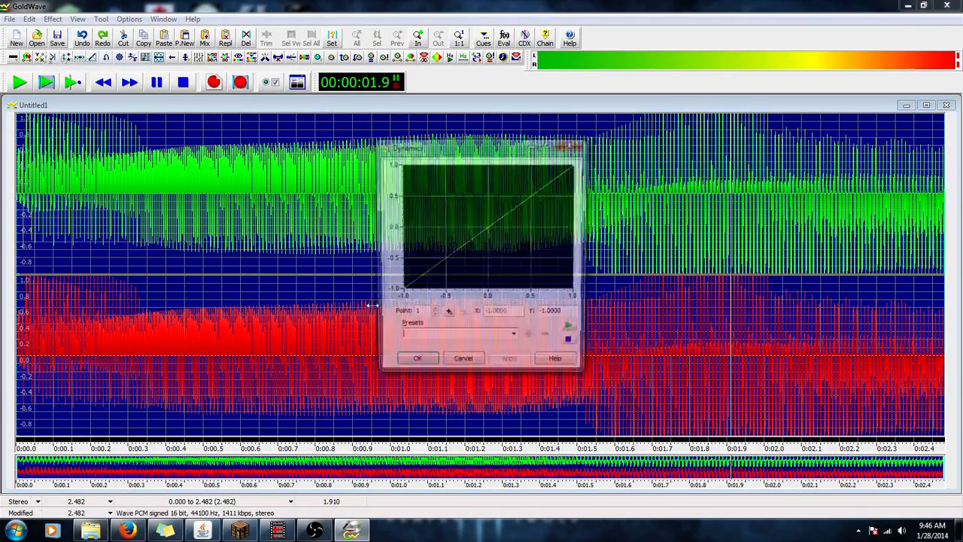
pyautogui.click(515, 340)
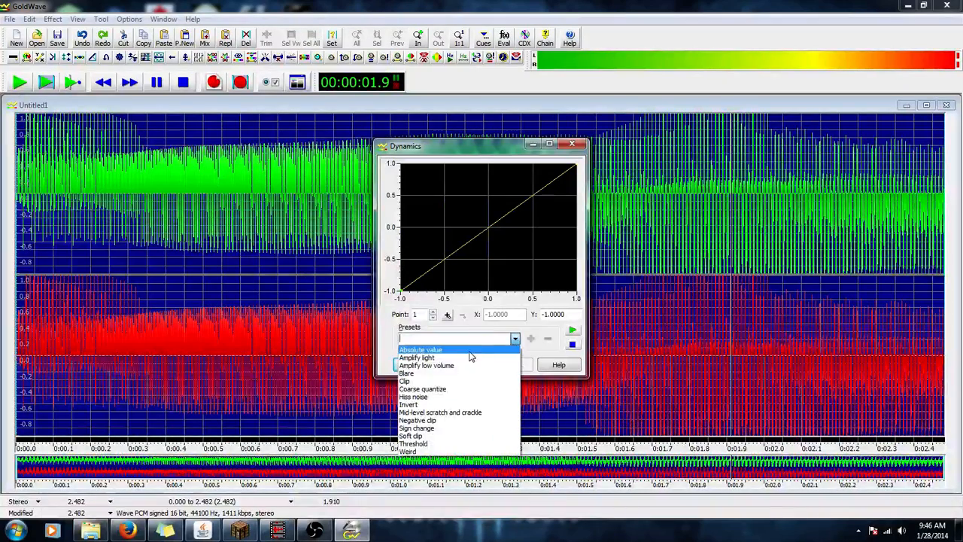
pyautogui.click(439, 429)
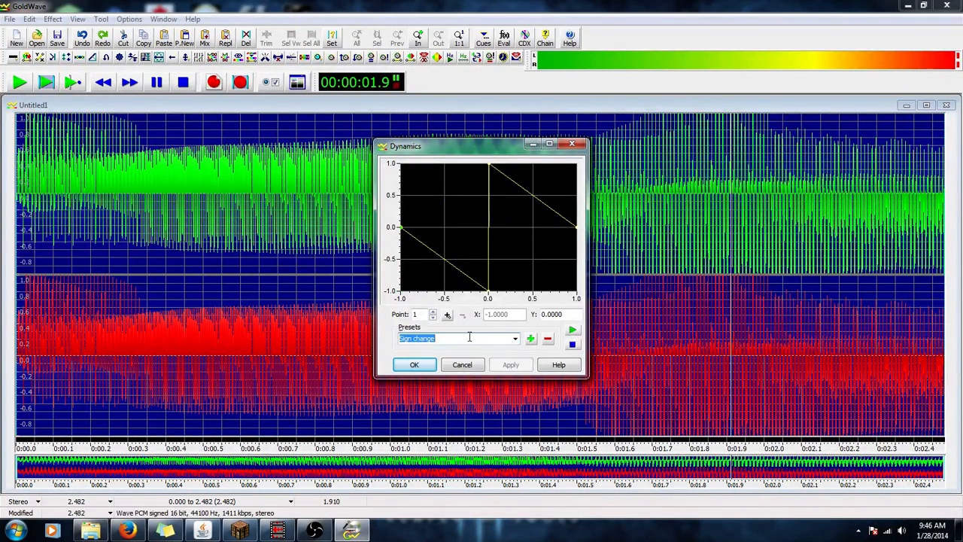
pyautogui.click(572, 330)
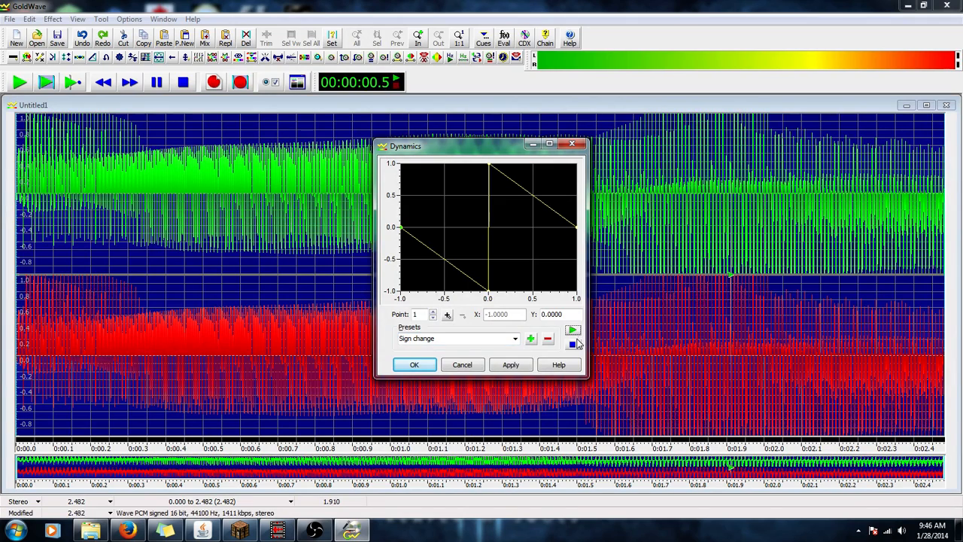
pyautogui.click(572, 345)
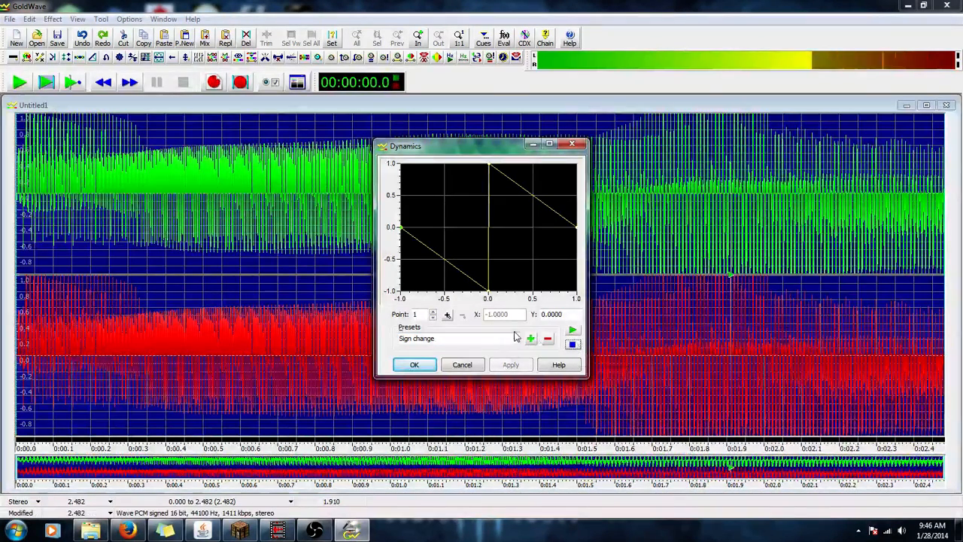
pyautogui.click(515, 339)
pyautogui.click(514, 340)
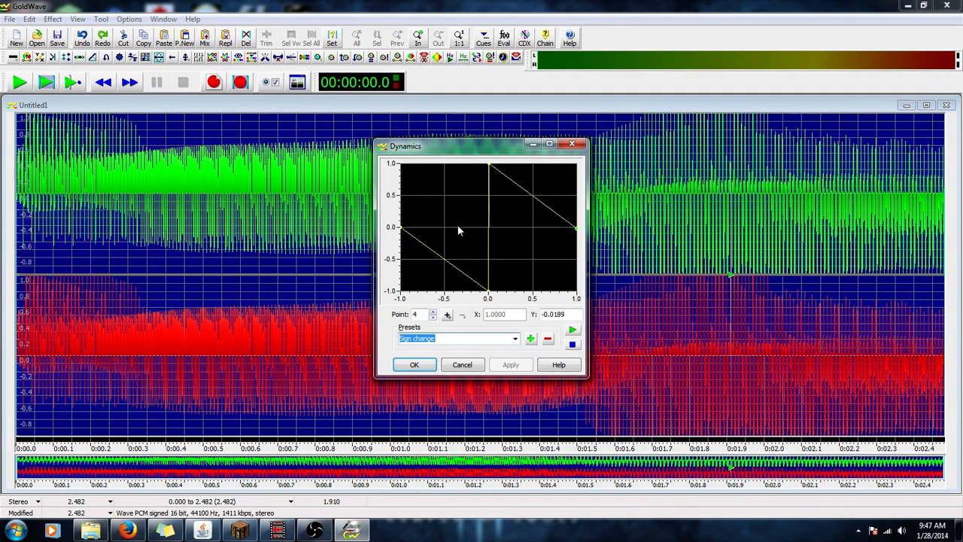
pyautogui.click(514, 339)
pyautogui.click(514, 340)
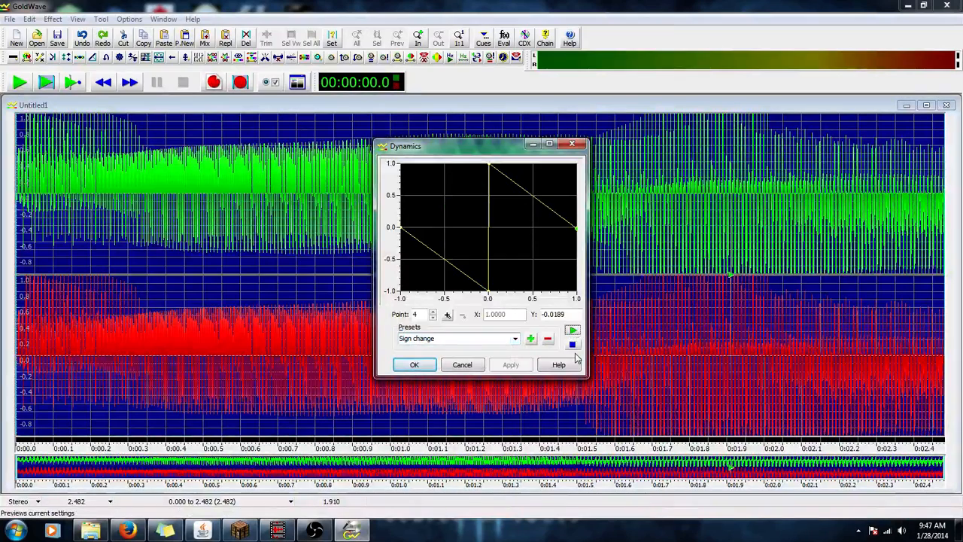
# - Try the Weird and Blare presets in Dynamics, apply Blare to the sound, and undo it
pyautogui.click(452, 338)
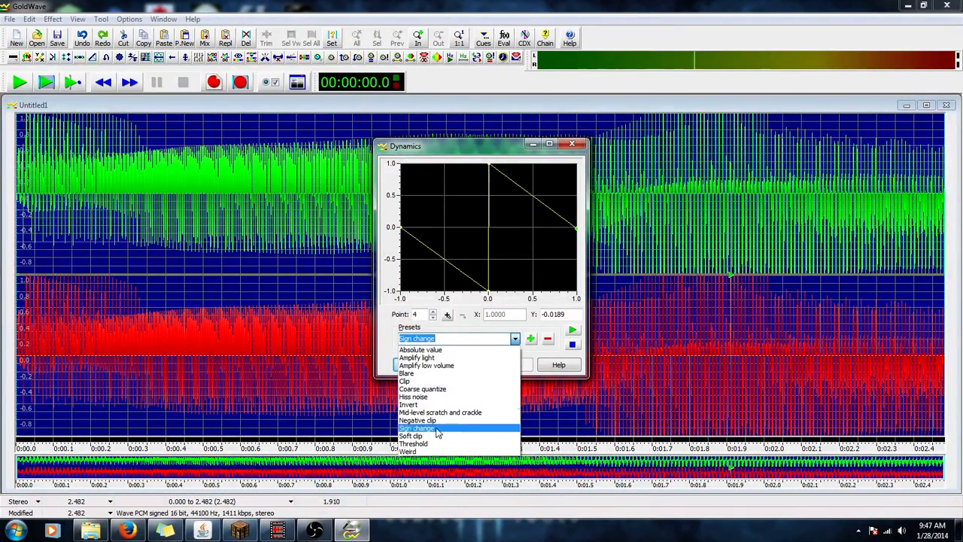
pyautogui.click(421, 452)
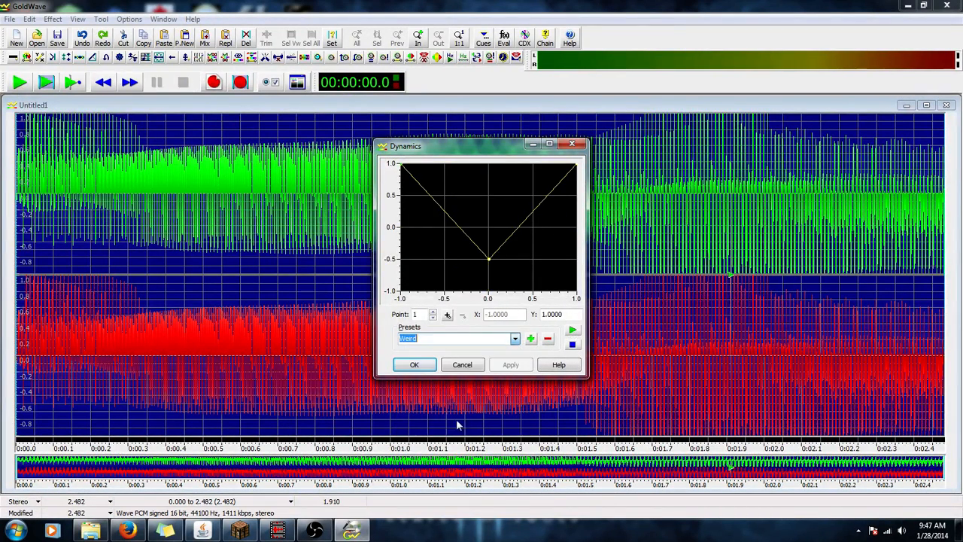
pyautogui.click(516, 341)
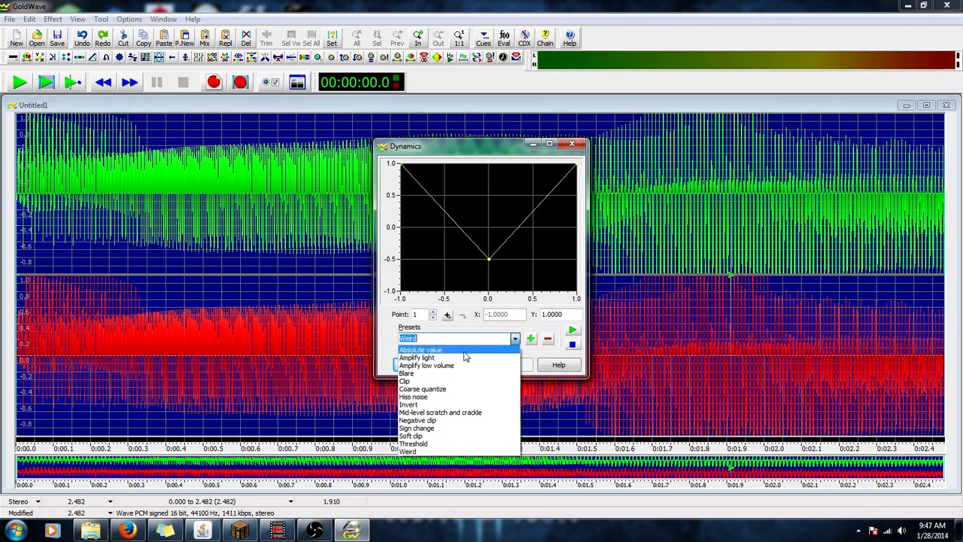
pyautogui.click(434, 375)
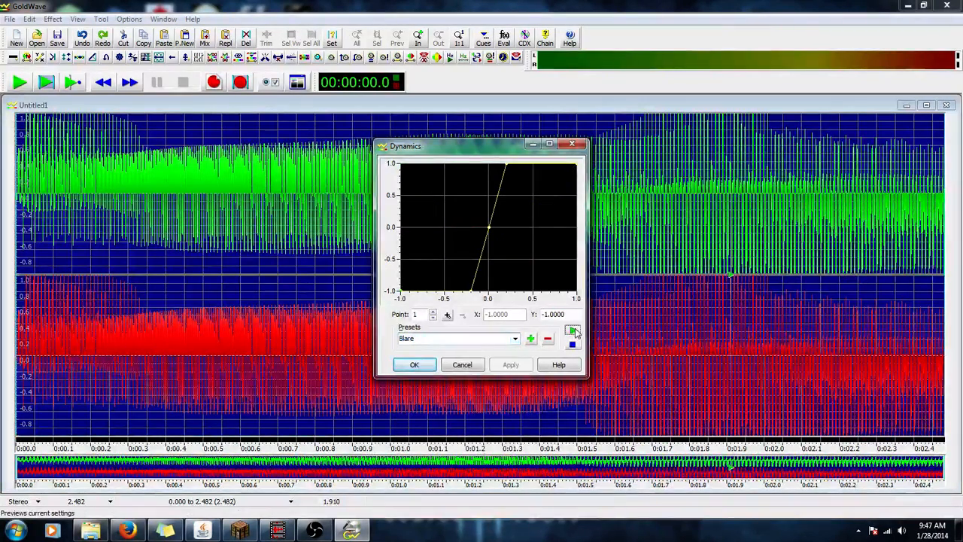
pyautogui.click(573, 330)
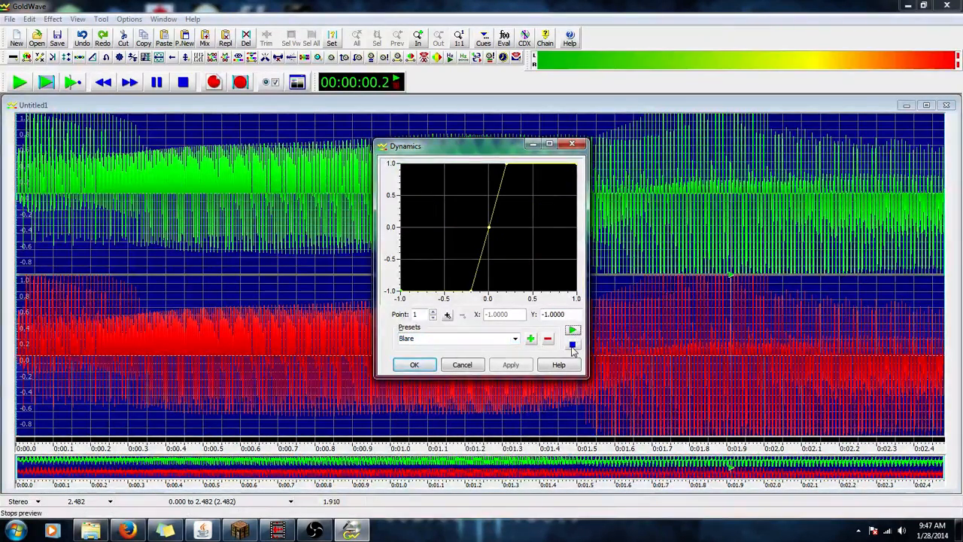
pyautogui.click(414, 365)
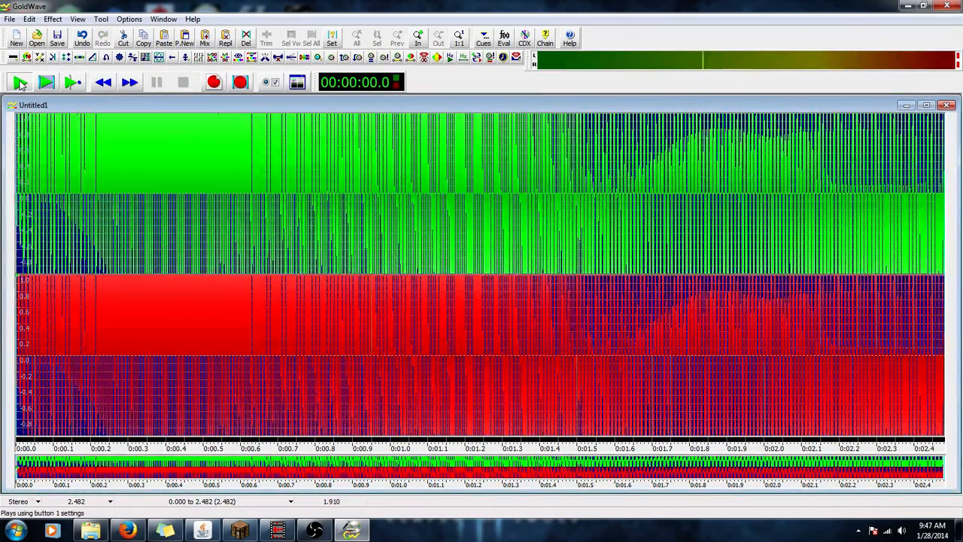
pyautogui.click(82, 37)
# - Preview the Amplify low volume preset in Dynamics and apply it to the sound
pyautogui.click(52, 19)
pyautogui.click(91, 90)
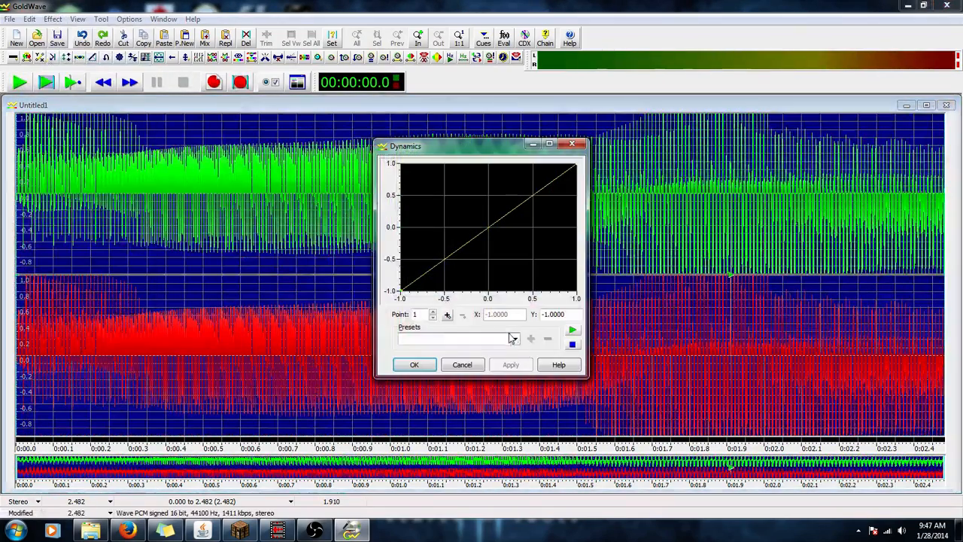
pyautogui.click(515, 338)
pyautogui.click(429, 364)
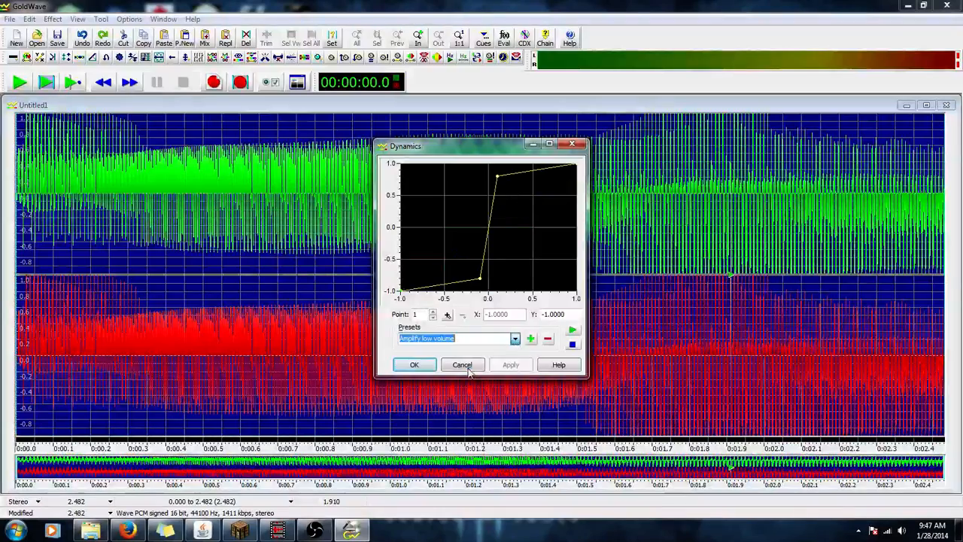
pyautogui.click(572, 332)
pyautogui.click(414, 364)
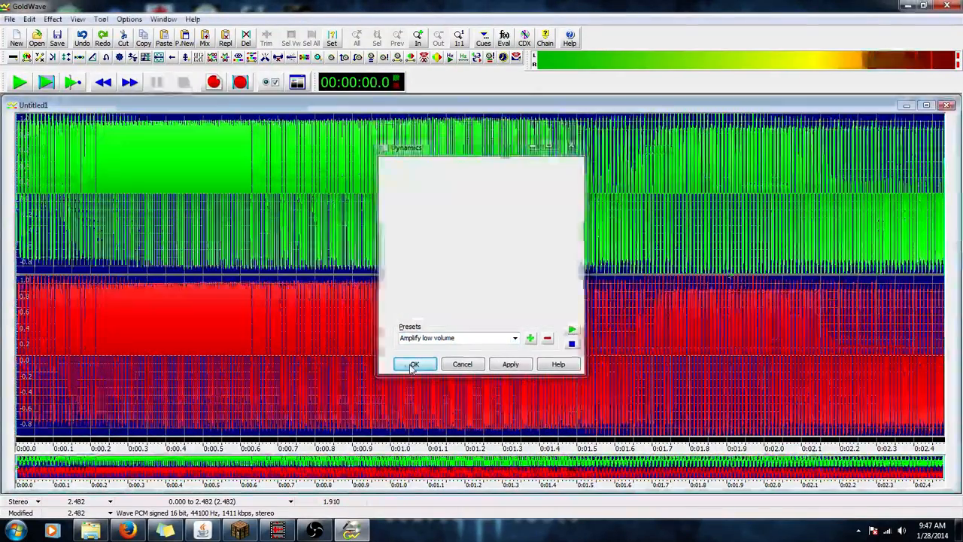
# - Compare the sound with and without the Amplify low volume Dynamics effect by playback, and undo the effect
pyautogui.click(19, 82)
pyautogui.click(82, 38)
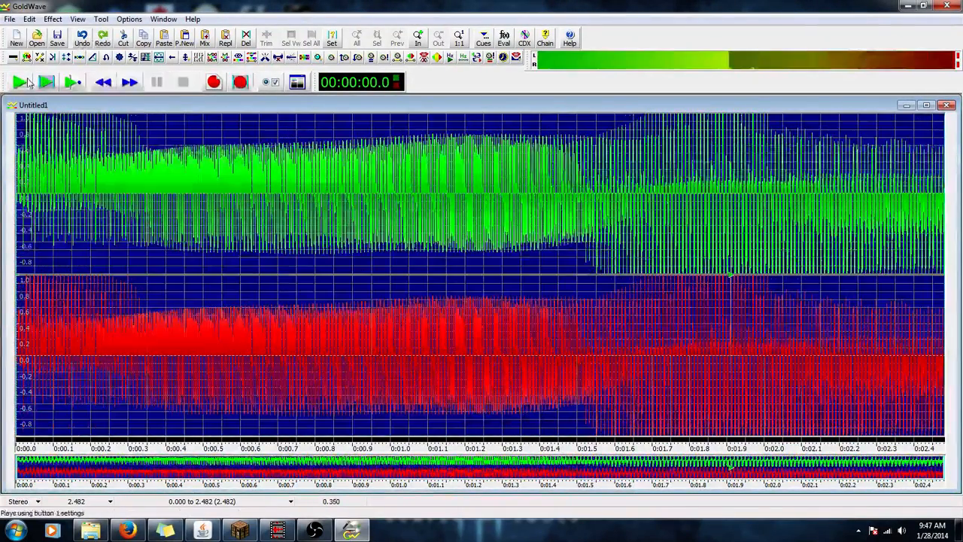
pyautogui.click(19, 82)
pyautogui.click(102, 38)
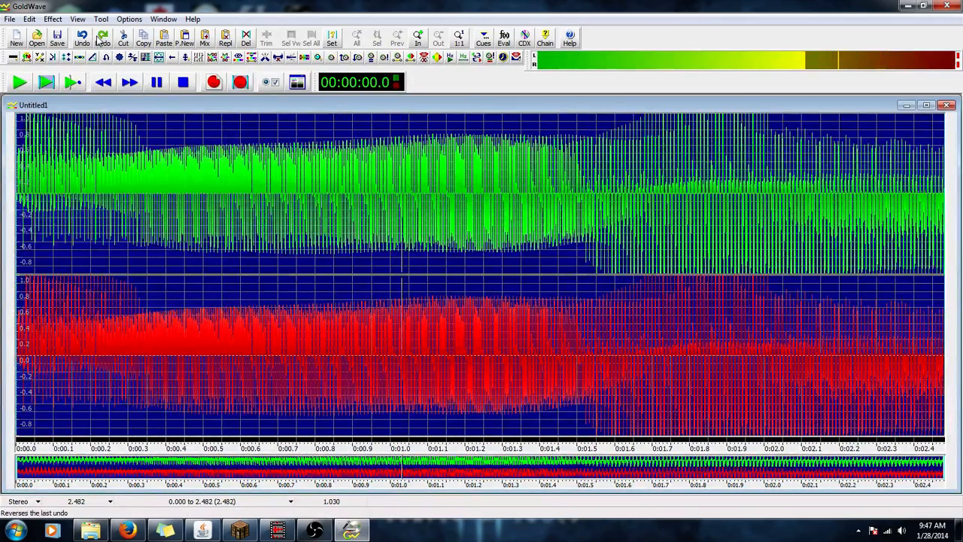
pyautogui.click(20, 83)
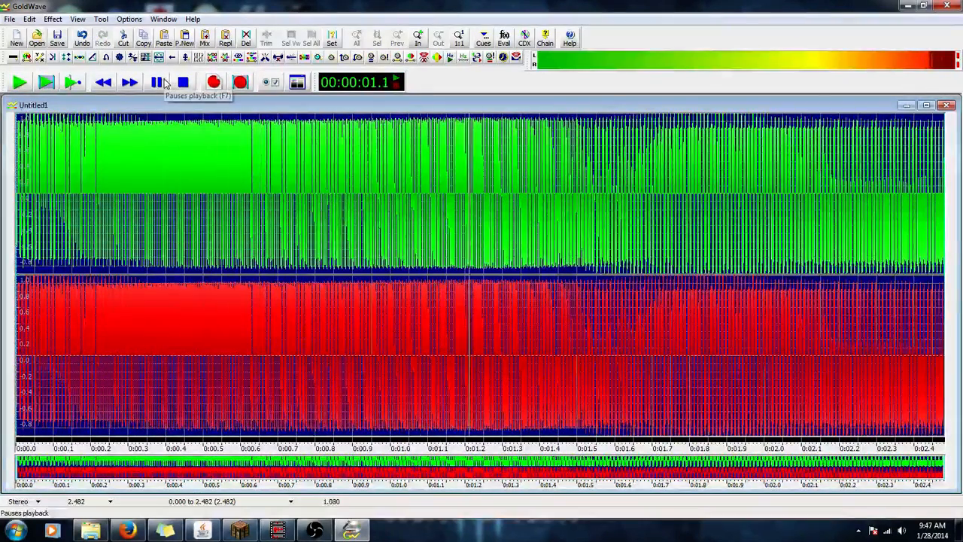
pyautogui.click(158, 83)
pyautogui.click(82, 37)
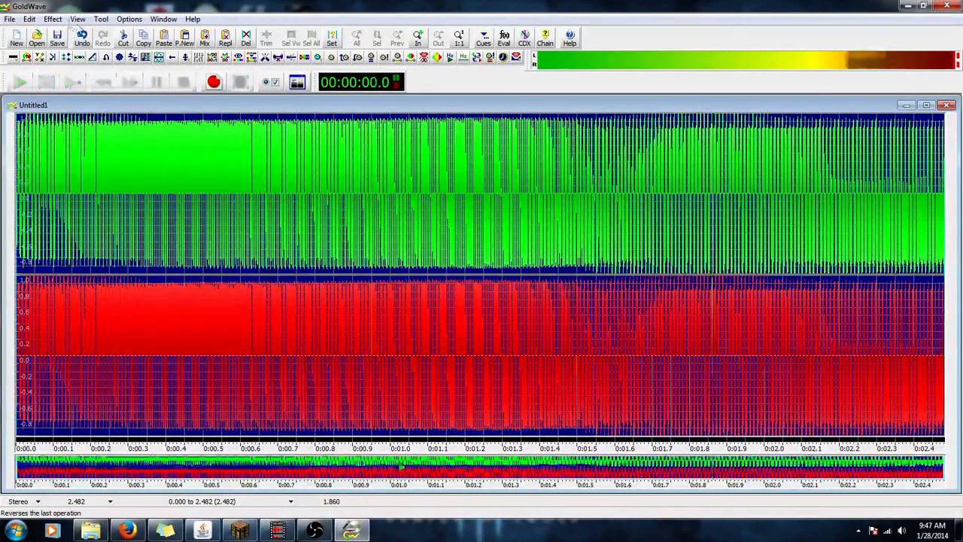
# - Apply the Amplify light preset in Dynamics to the sound and play back the result
pyautogui.click(53, 19)
pyautogui.click(79, 60)
pyautogui.click(515, 338)
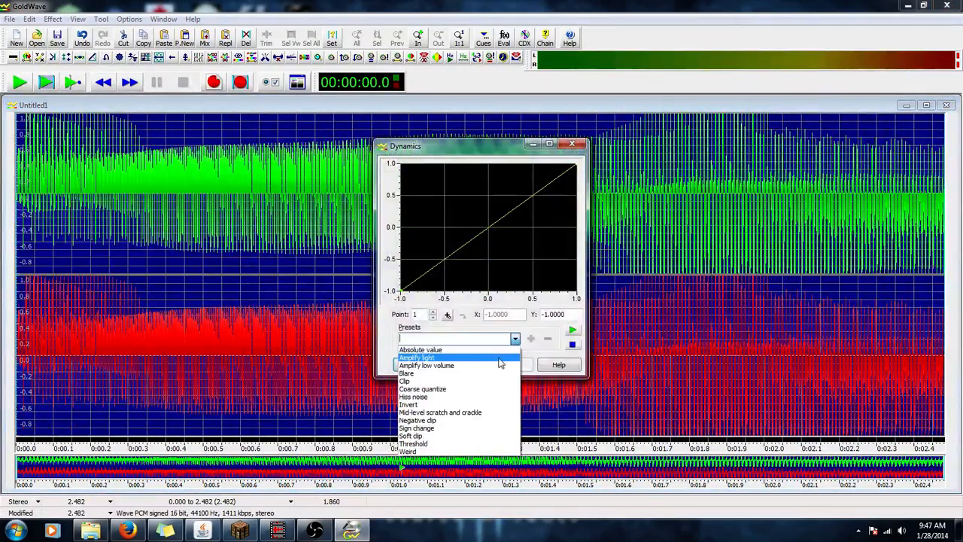
pyautogui.click(489, 364)
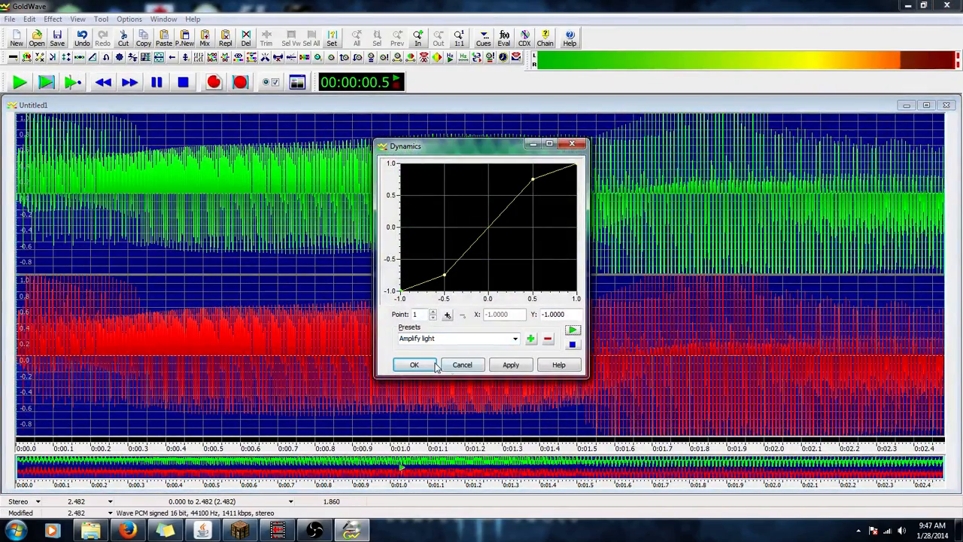
pyautogui.click(414, 365)
pyautogui.click(19, 83)
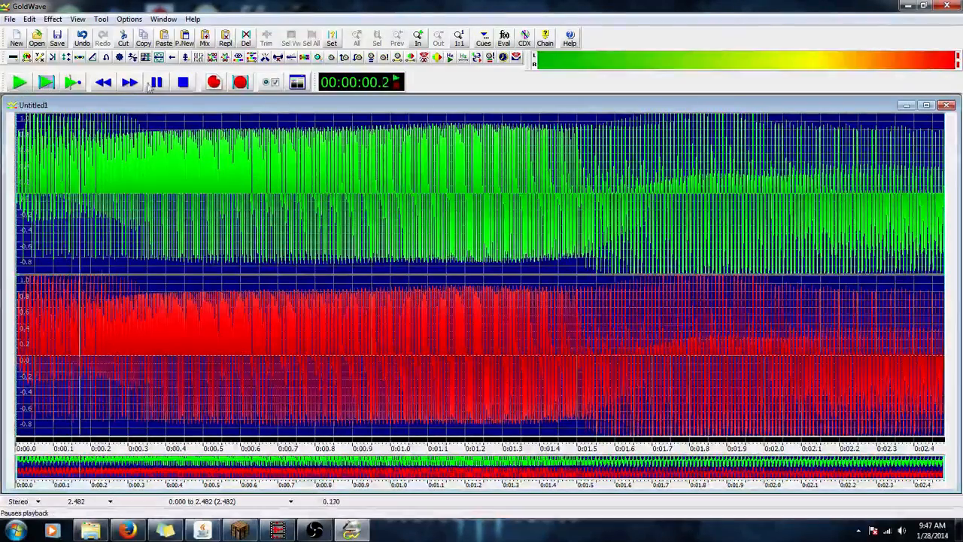
pyautogui.click(156, 83)
# - Preview the Clip preset in Dynamics and apply it to the sound
pyautogui.click(53, 19)
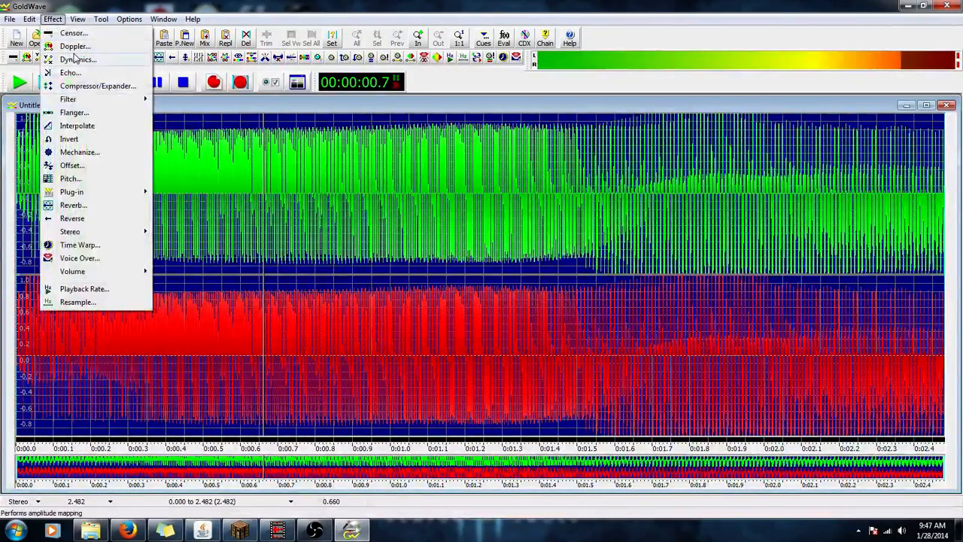
pyautogui.click(78, 59)
pyautogui.click(515, 338)
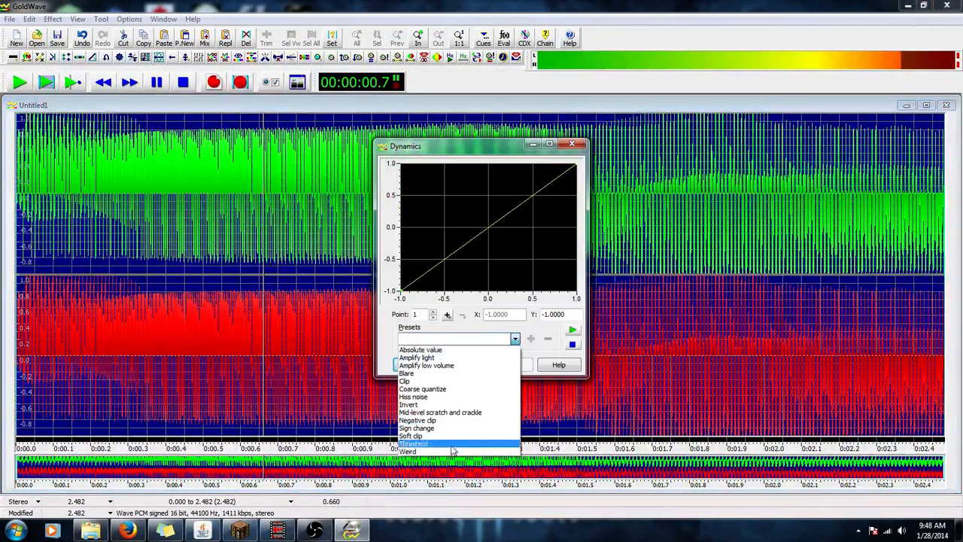
pyautogui.click(416, 382)
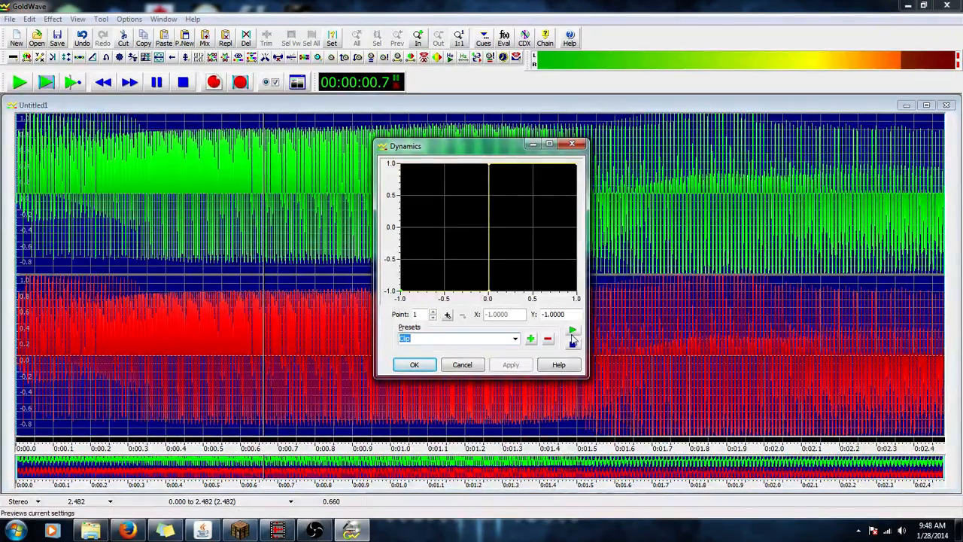
pyautogui.click(414, 367)
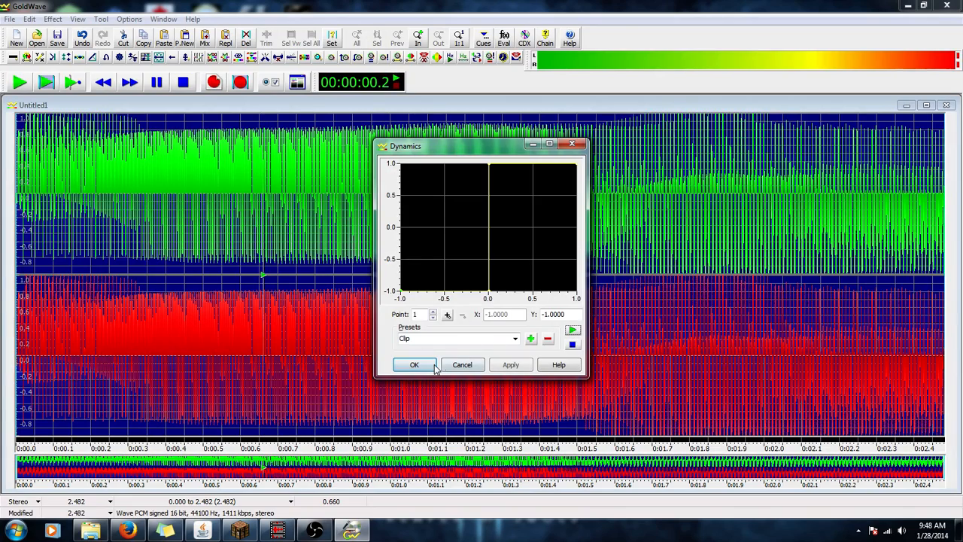
pyautogui.click(434, 367)
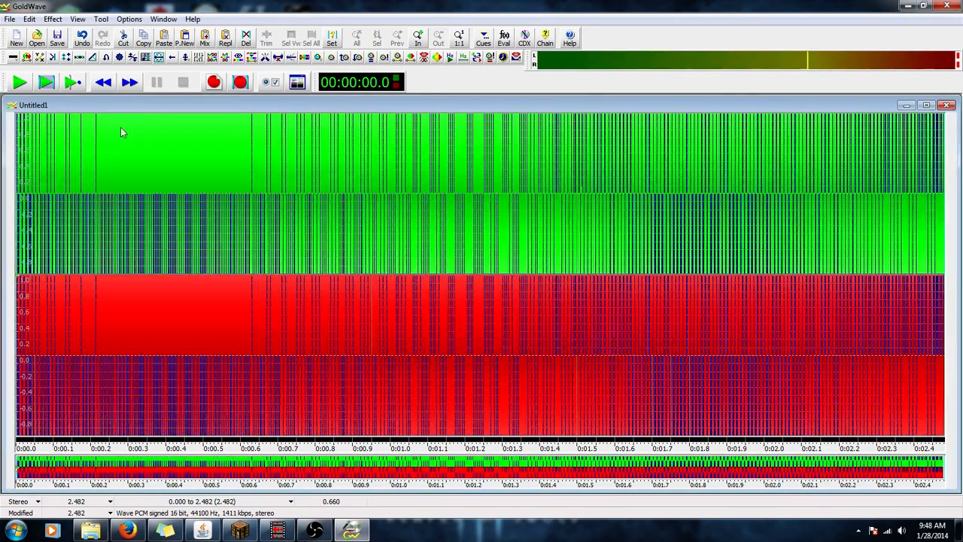
# - Change the volume of the clipped sound by -2.78 dB
pyautogui.click(53, 18)
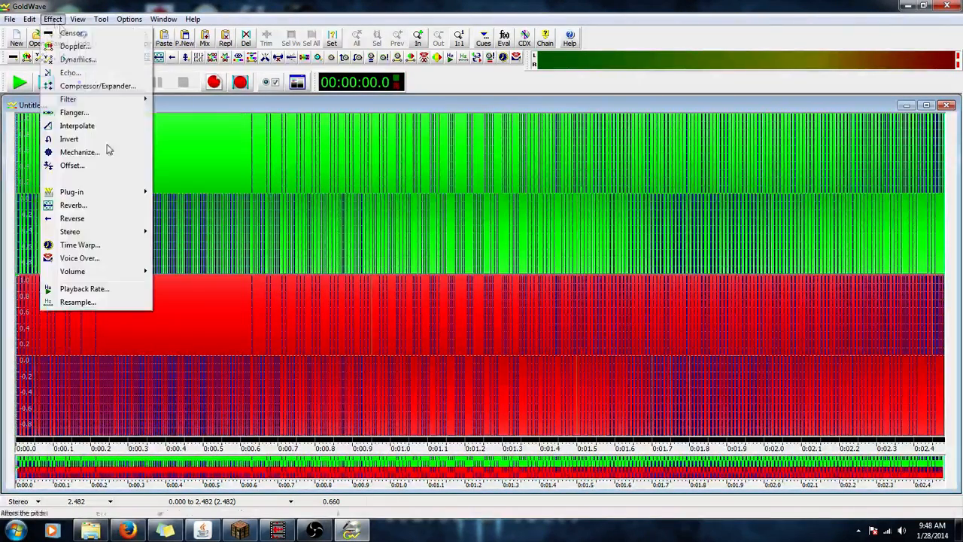
pyautogui.moveTo(149, 273)
pyautogui.click(198, 284)
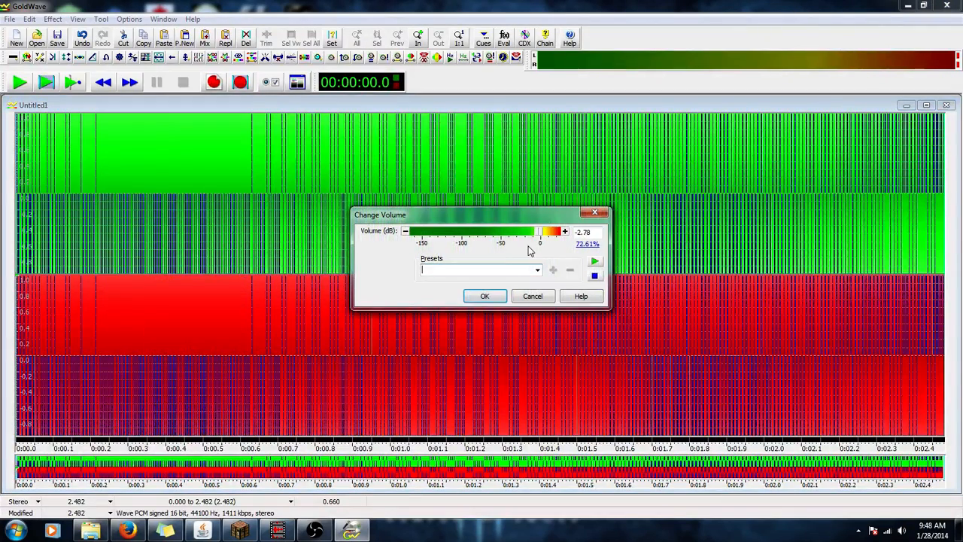
pyautogui.click(485, 296)
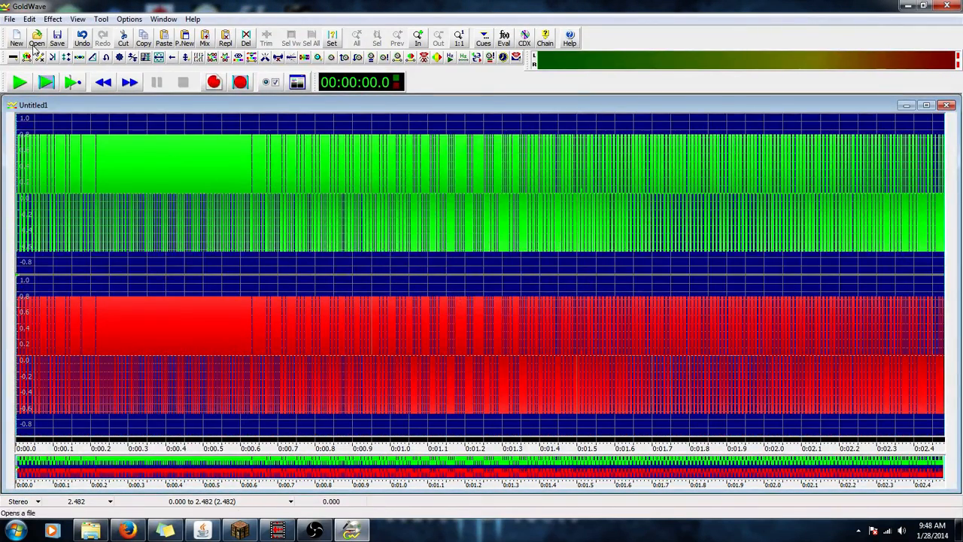
# - Undo the volume change and the Clip effect, and play back the restored sound
pyautogui.click(82, 37)
pyautogui.click(18, 82)
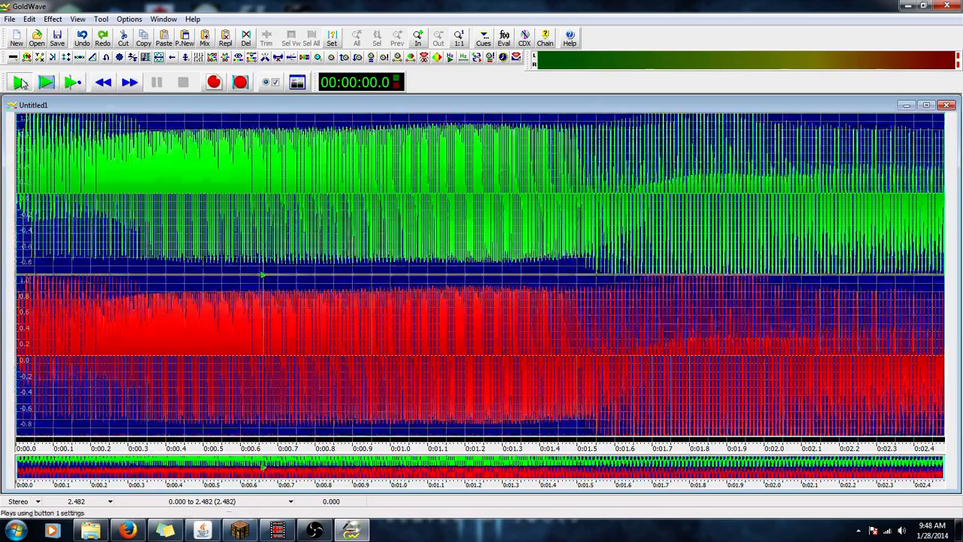
pyautogui.click(157, 83)
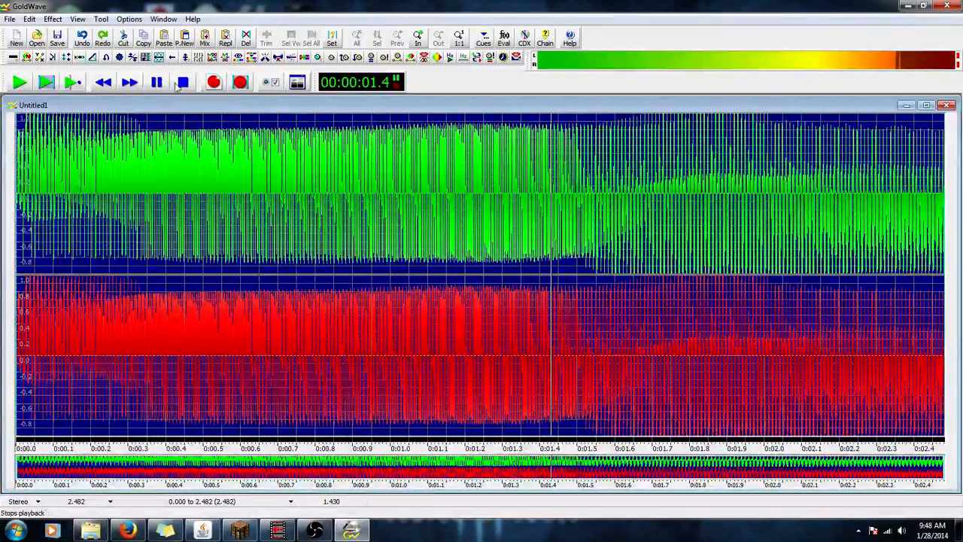
# - Try the Reverse effect on the sound, listen to it, and reverse the sound back to its original direction
pyautogui.click(172, 61)
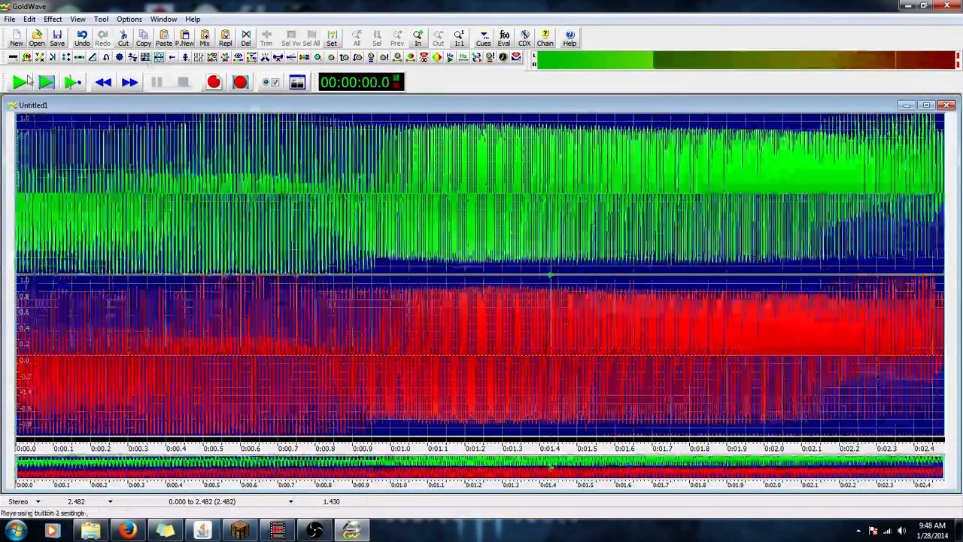
pyautogui.click(19, 83)
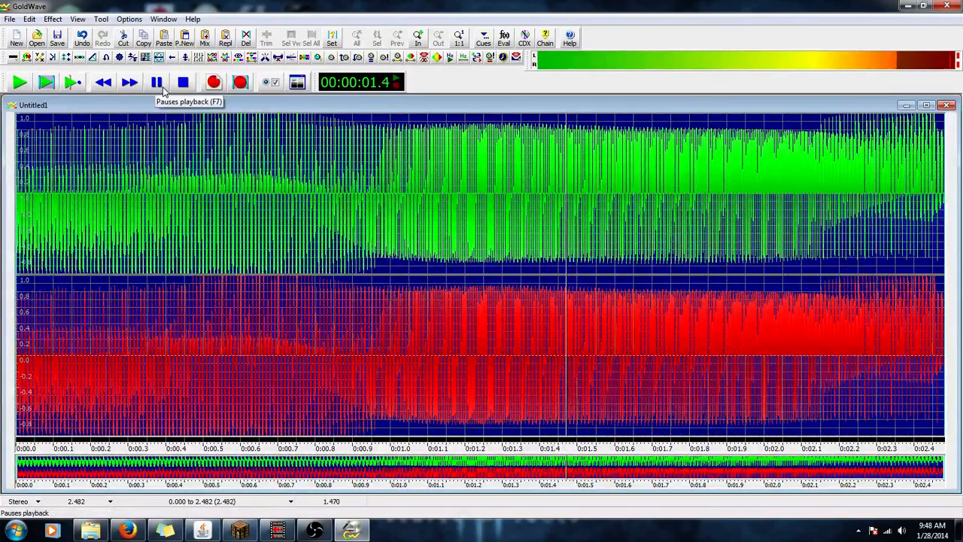
pyautogui.click(172, 60)
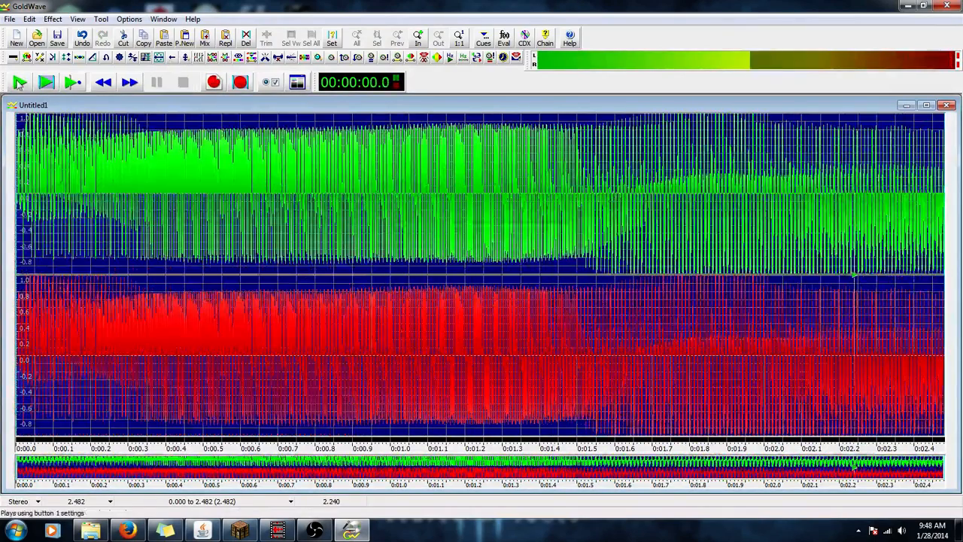
pyautogui.click(18, 83)
pyautogui.click(52, 19)
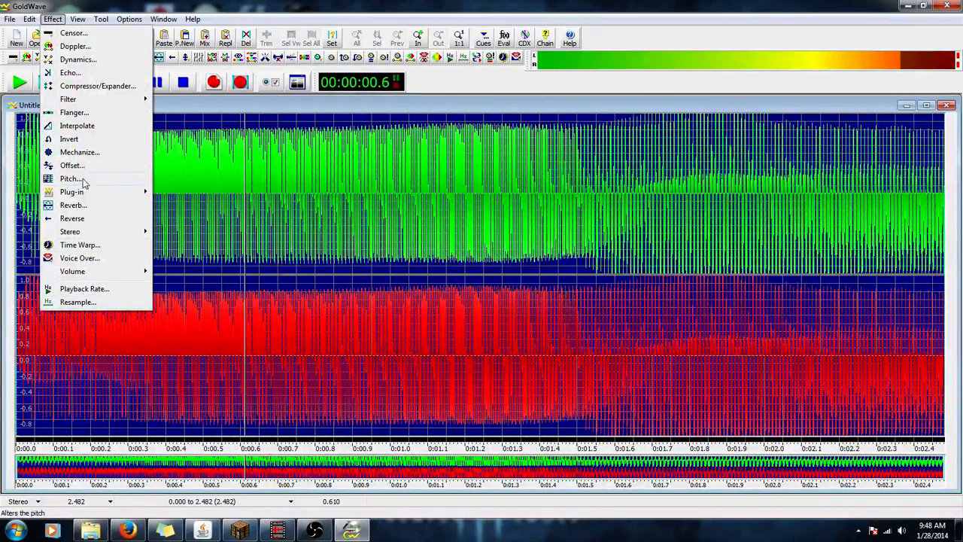
pyautogui.moveTo(91, 101)
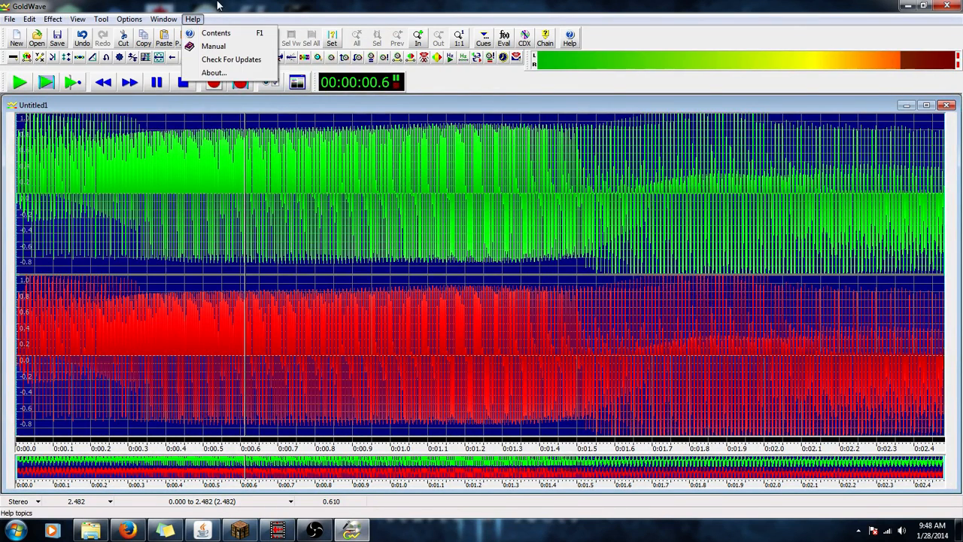
pyautogui.click(196, 10)
pyautogui.click(65, 20)
pyautogui.click(63, 21)
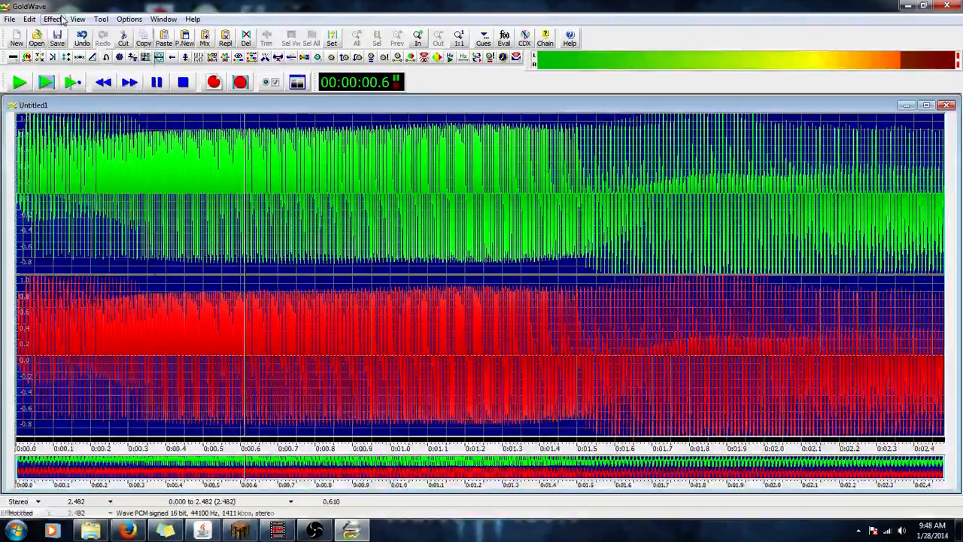
pyautogui.click(63, 21)
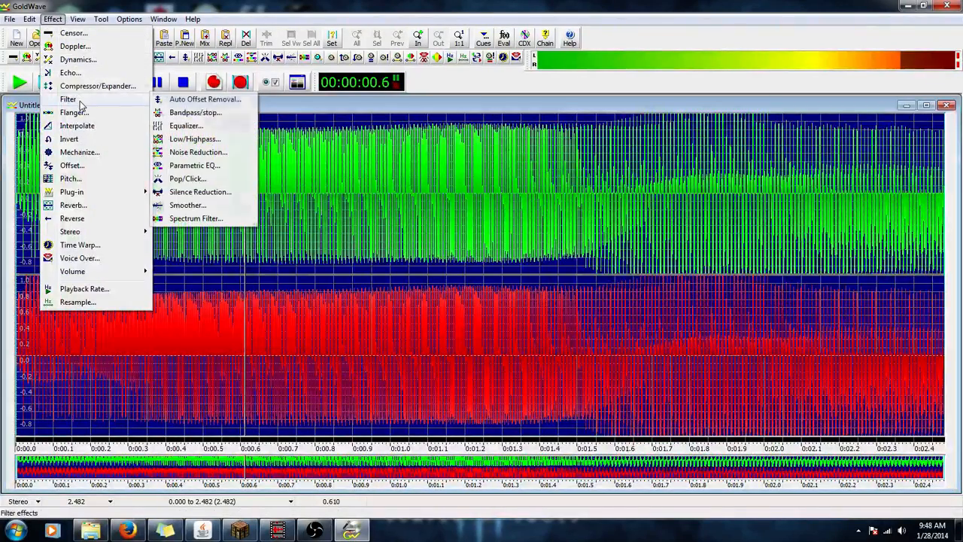
pyautogui.click(119, 4)
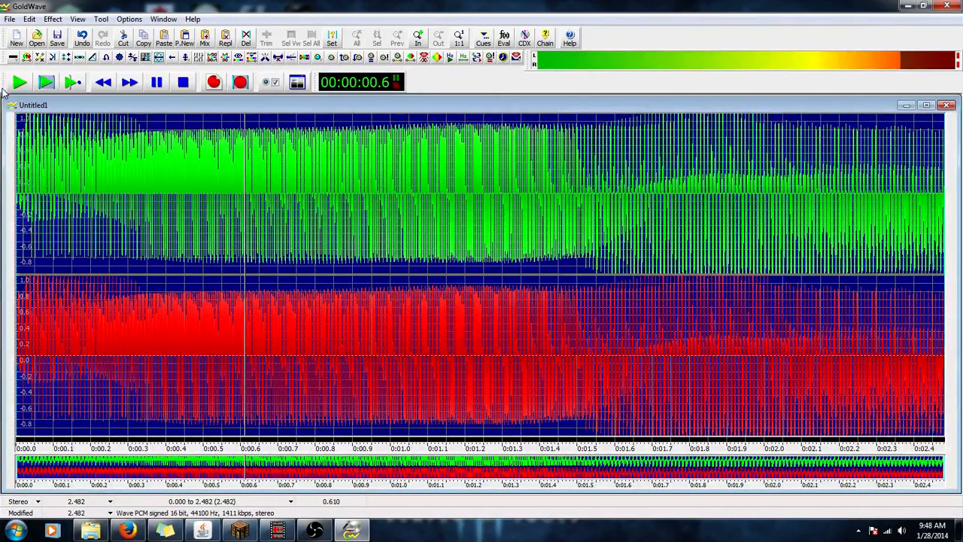
# - Play the finished sound and begin saving it as a new file in the Synth folder within Sounds
pyautogui.click(24, 84)
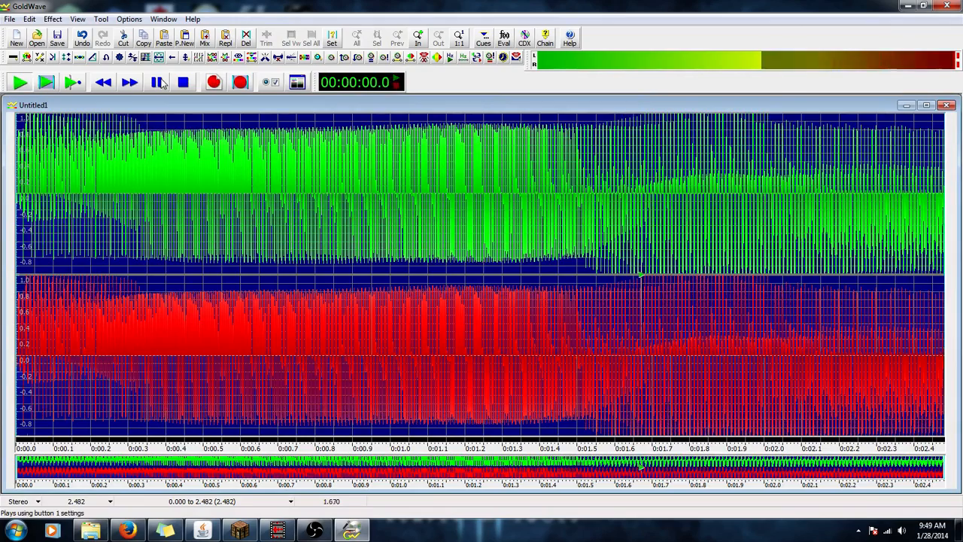
pyautogui.click(9, 19)
pyautogui.click(34, 130)
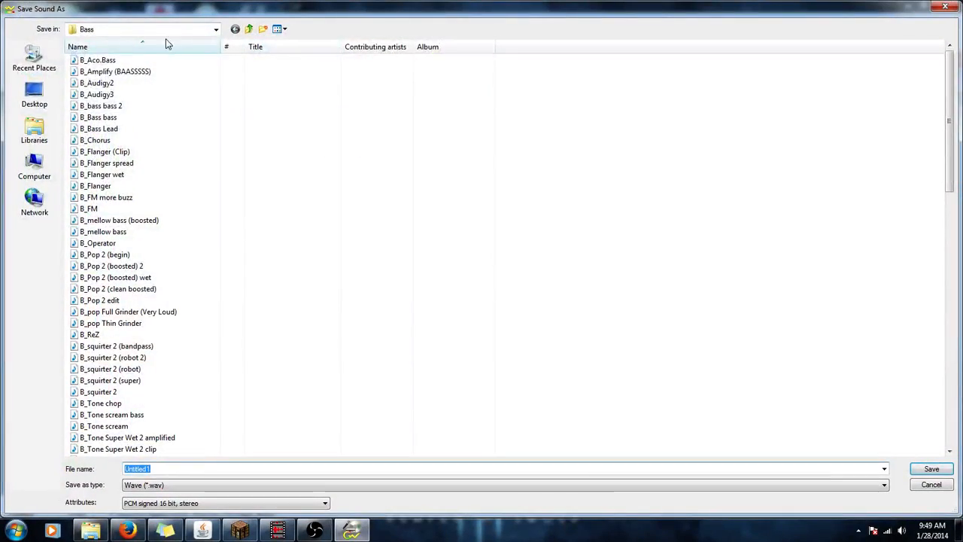
pyautogui.click(209, 30)
pyautogui.click(105, 134)
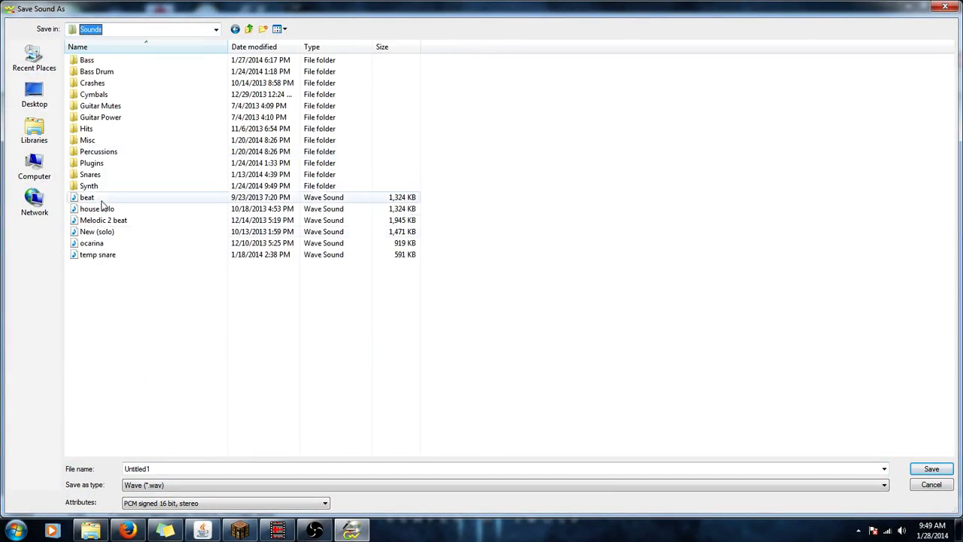
pyautogui.doubleClick(90, 186)
pyautogui.scroll(-15, 217, 226)
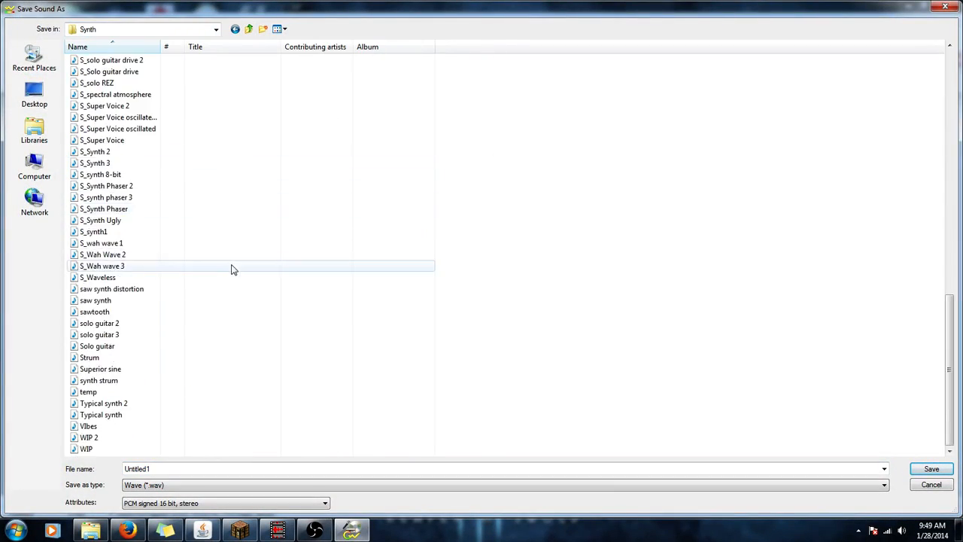
pyautogui.scroll(15, 203, 221)
# - Name the file S_Flanger 2 and save it
pyautogui.doubleClick(178, 469)
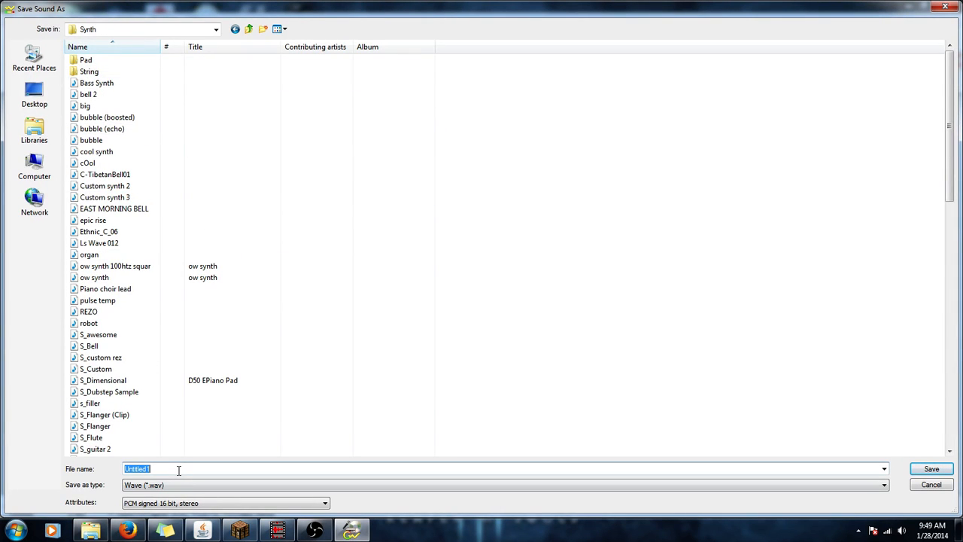
pyautogui.write('S_')
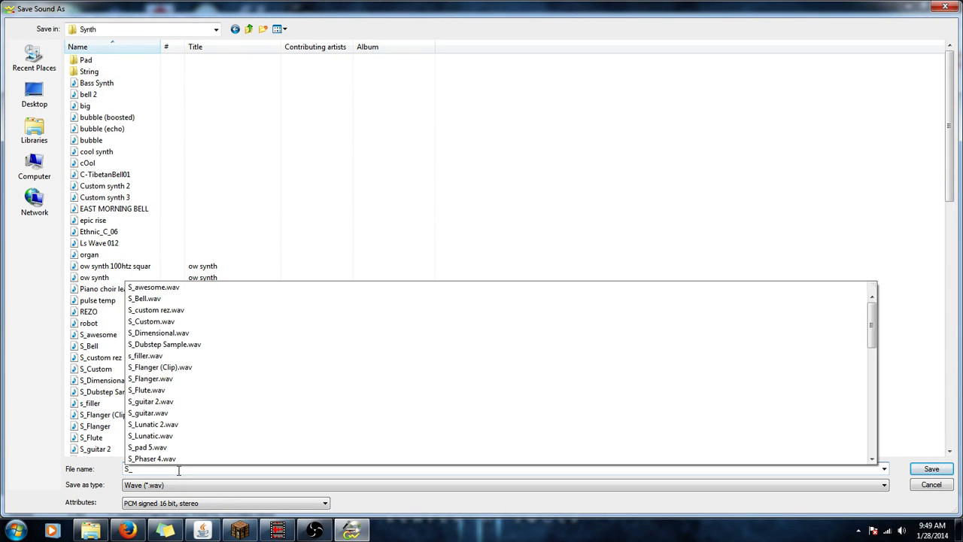
pyautogui.write('Flange')
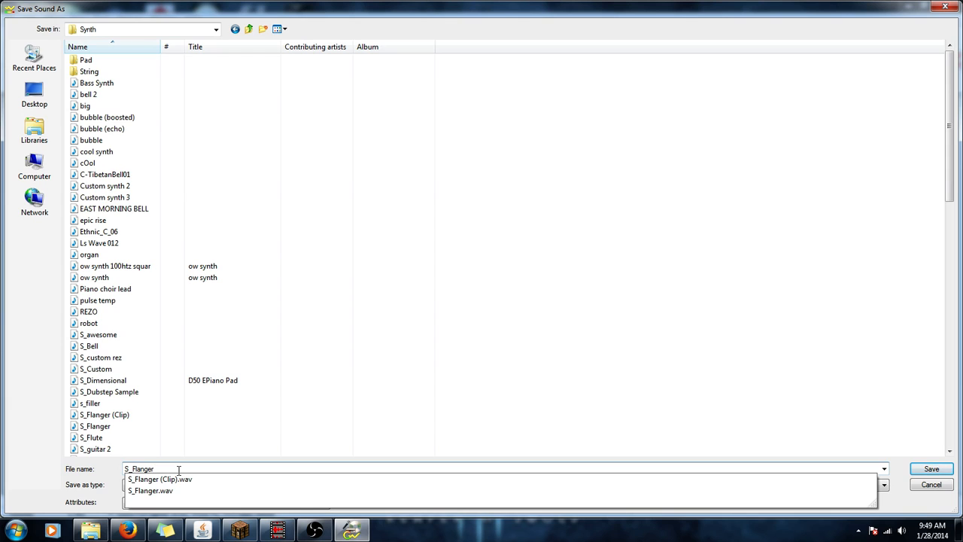
pyautogui.write('r ')
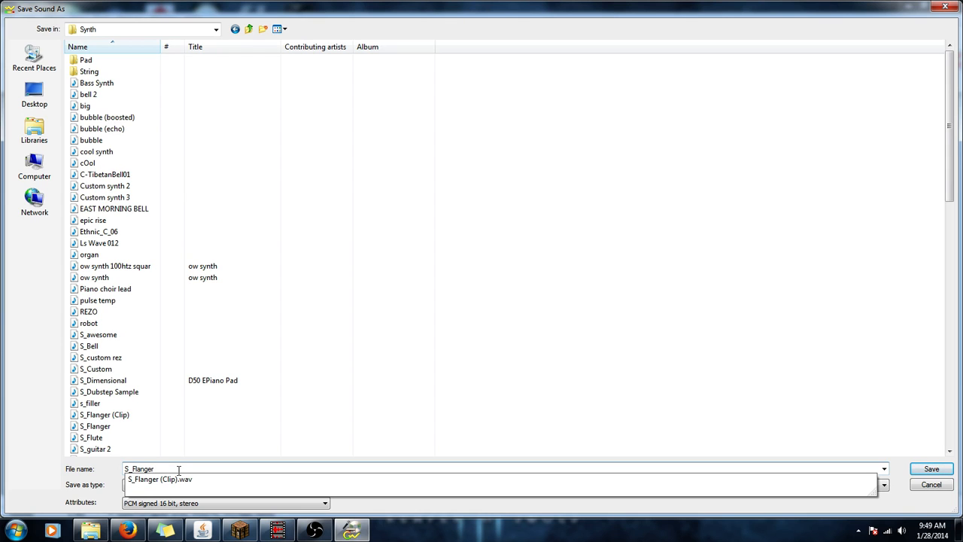
pyautogui.write('2')
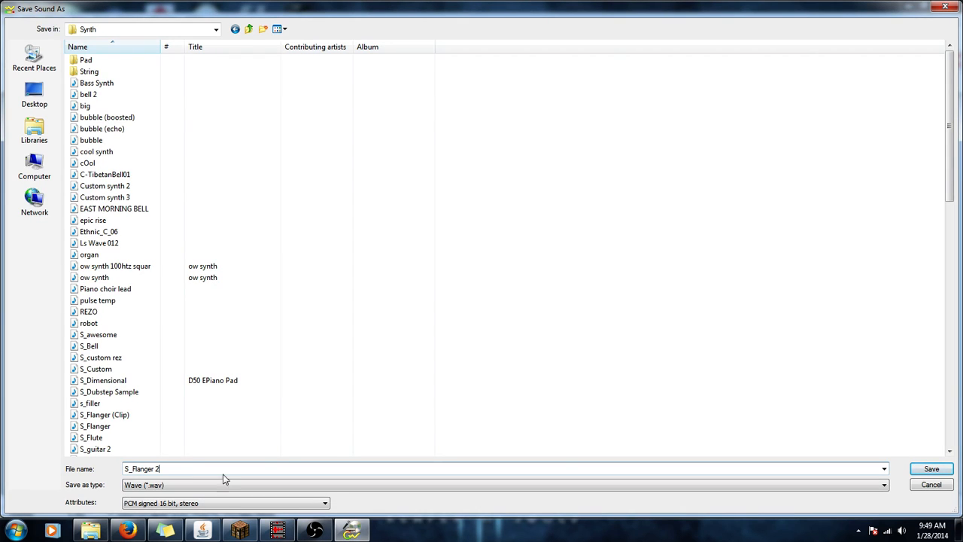
pyautogui.click(948, 470)
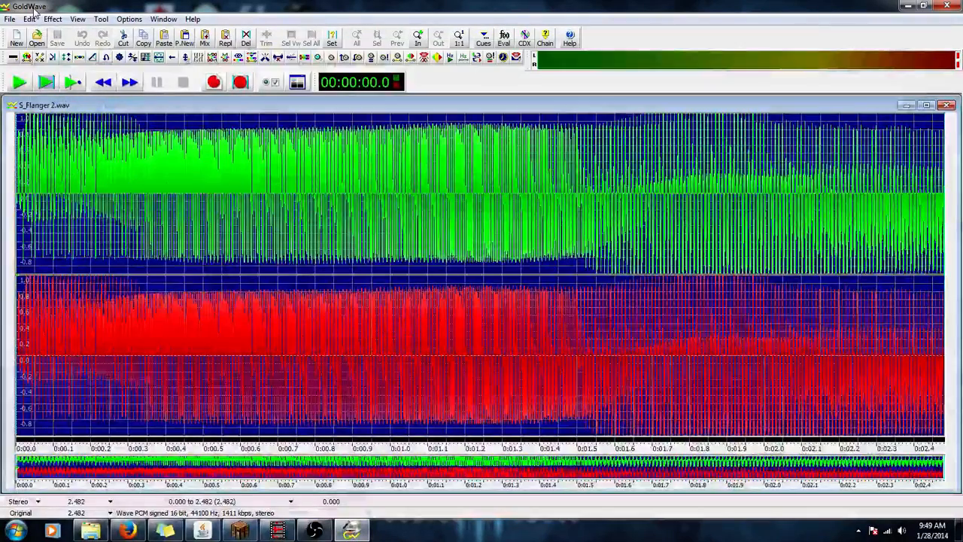